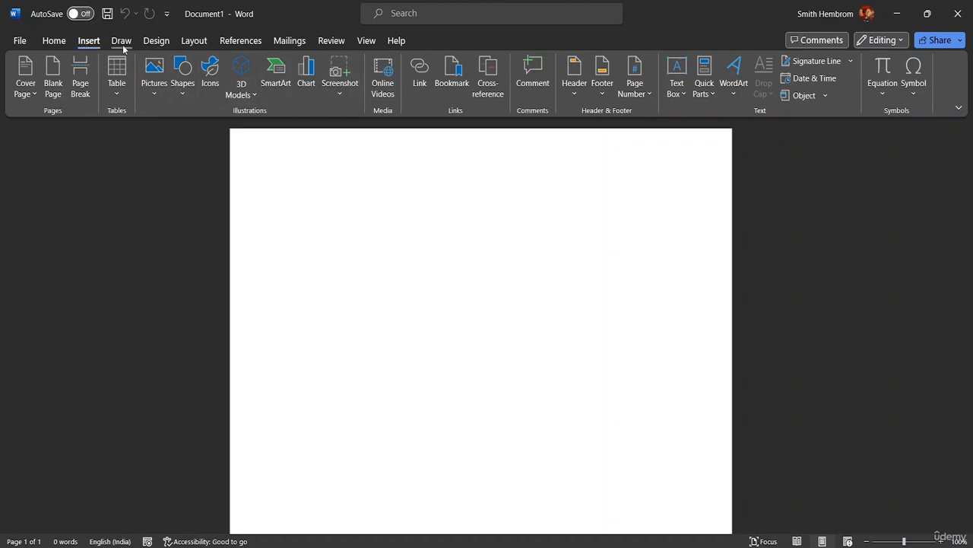
Step: Set the paper size of the blank document to Letter (21.59 cm x 27.94 cm)
left_click(122, 44)
left_click(152, 45)
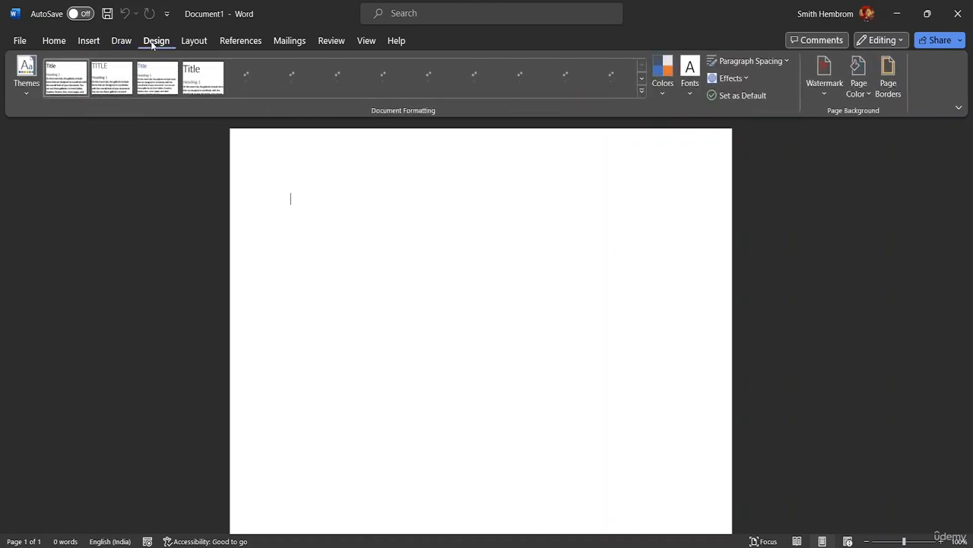
left_click(193, 43)
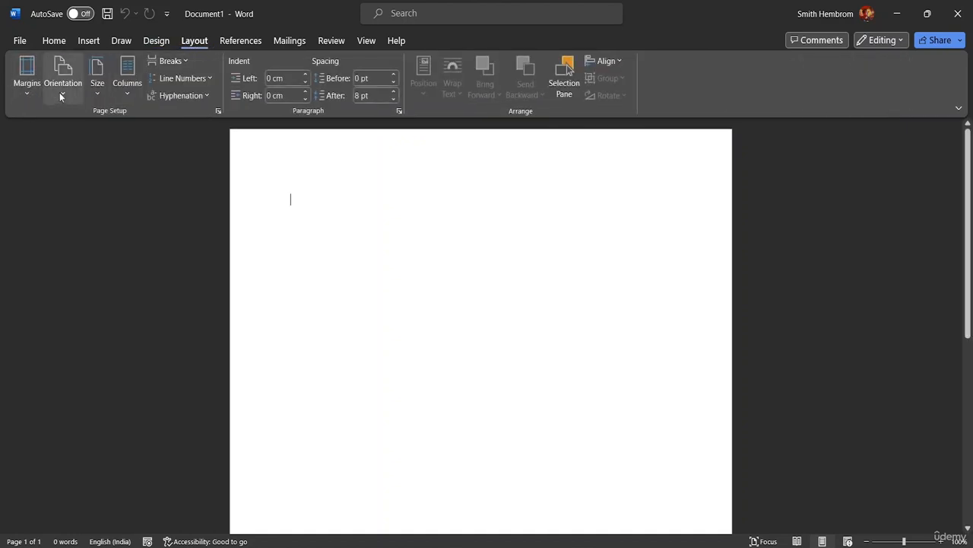
left_click(100, 92)
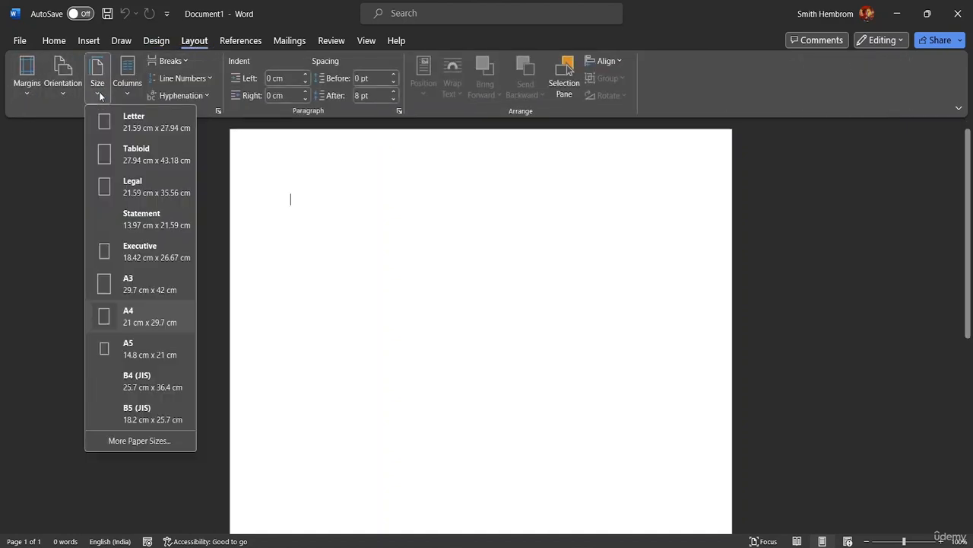
left_click(134, 127)
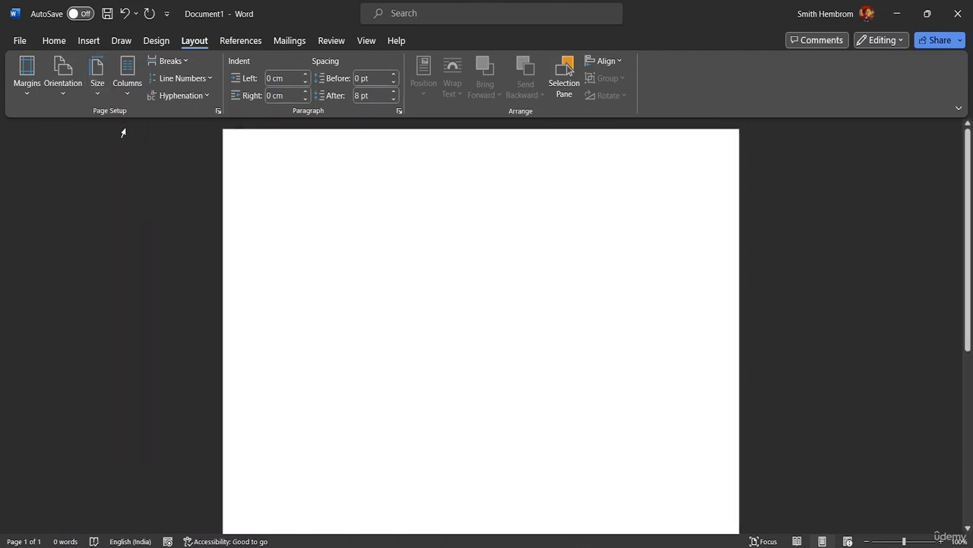
Step: Apply custom page margins of 2.5 cm on the top, bottom, left and right to the whole document
left_click(34, 83)
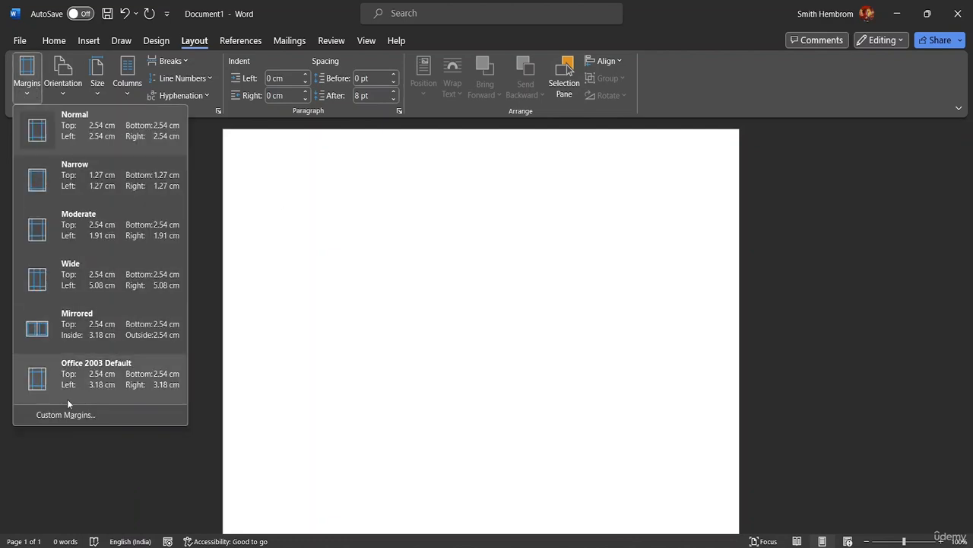
left_click(79, 414)
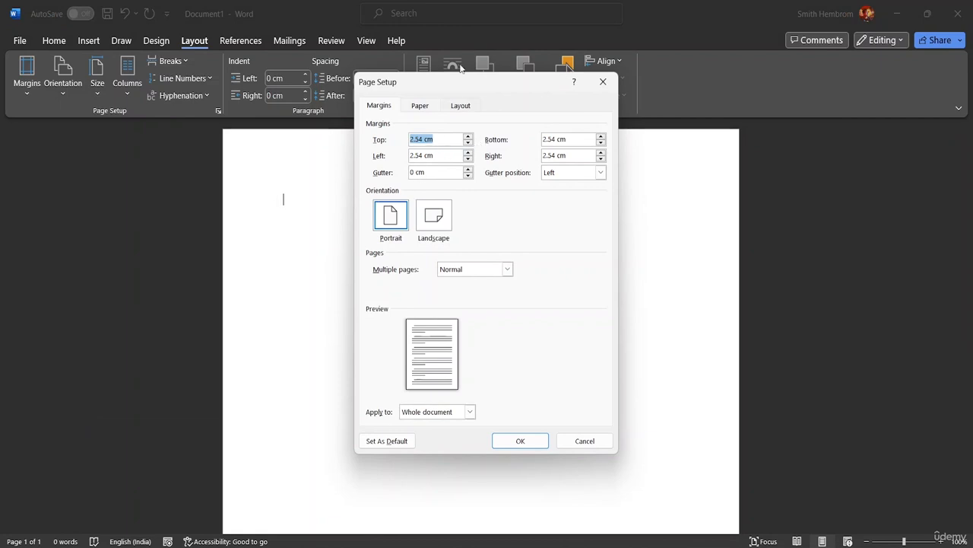
left_click(468, 138)
left_click(469, 158)
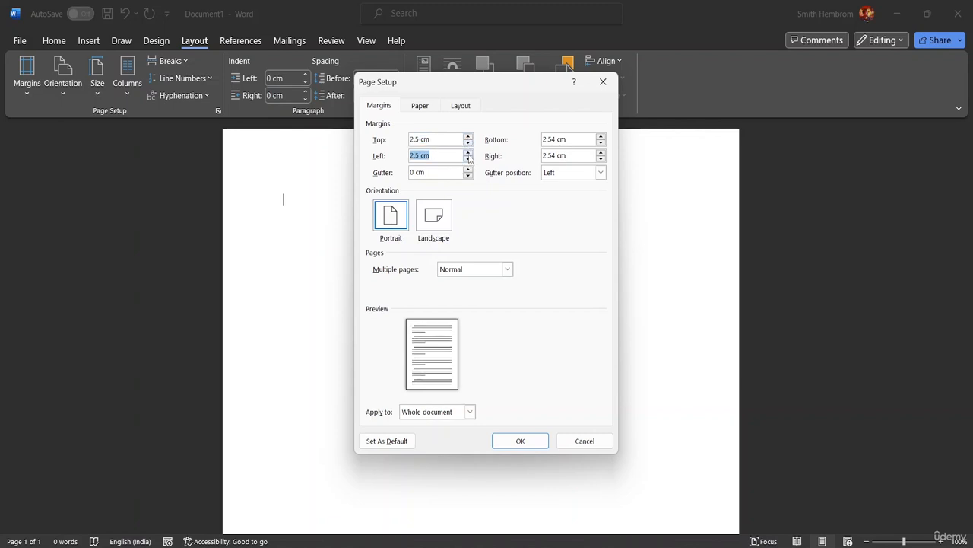
left_click(601, 143)
double_click(600, 159)
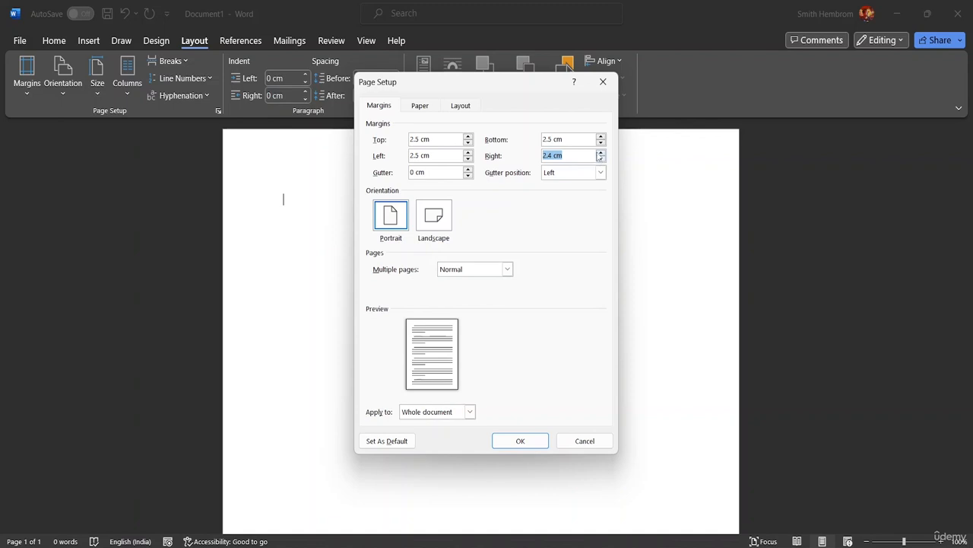
left_click(601, 152)
left_click(564, 156)
left_click(508, 269)
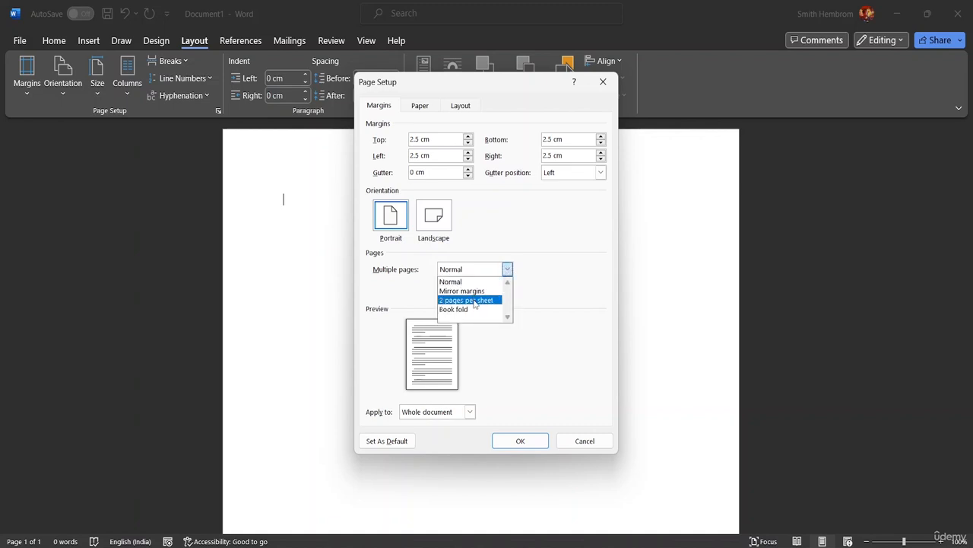
left_click(532, 308)
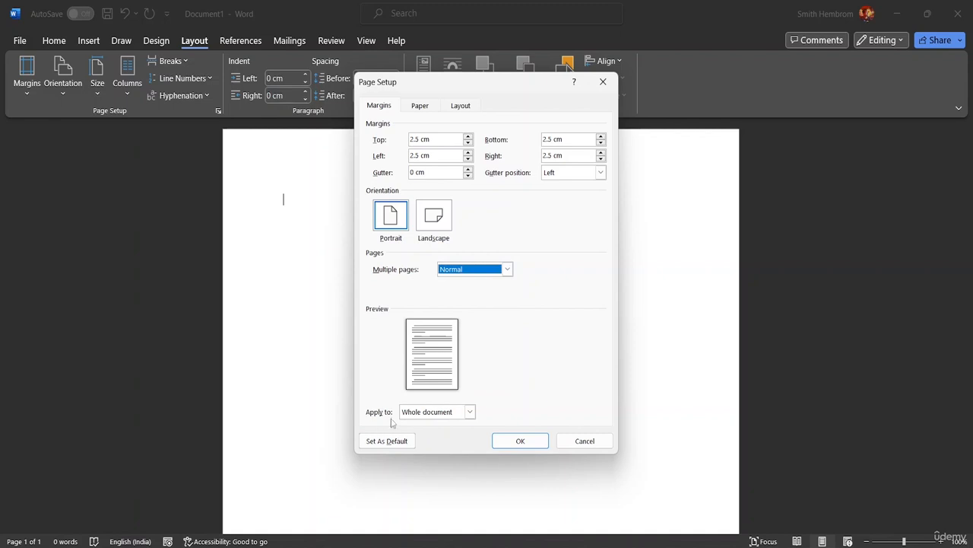
left_click(519, 441)
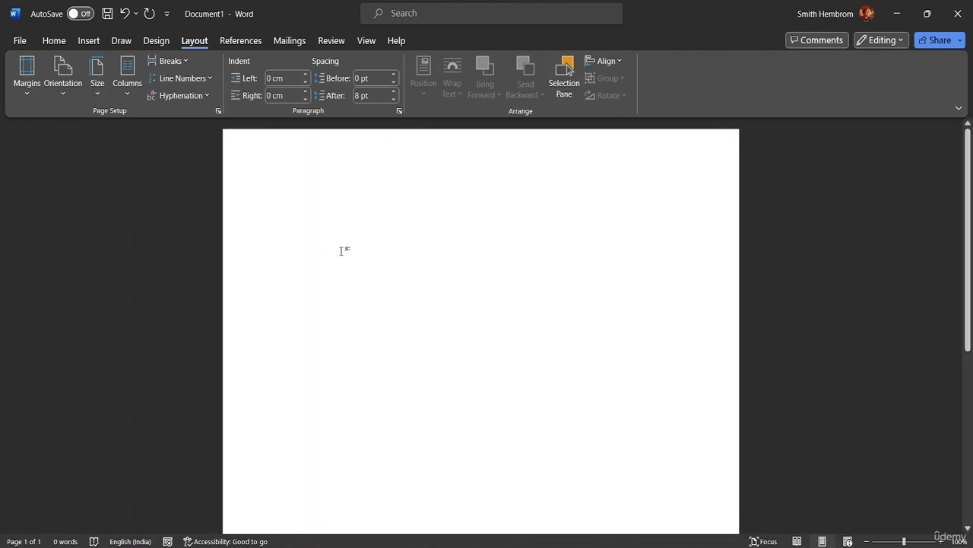
type("sd")
key("BackSpace")
key("BackSpace")
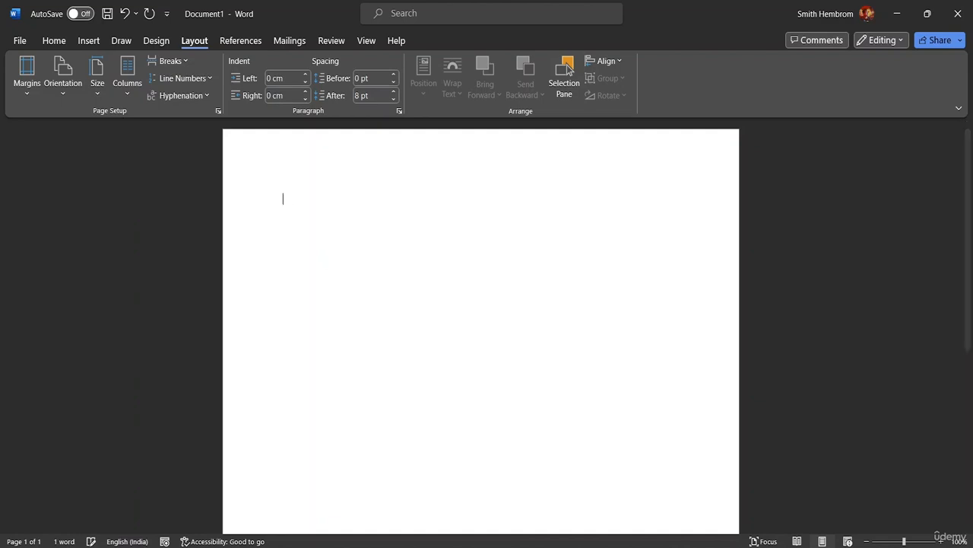
Step: Write "Date: 12th January,2034" as the first line of the letter and leave one blank line below it
type("Date")
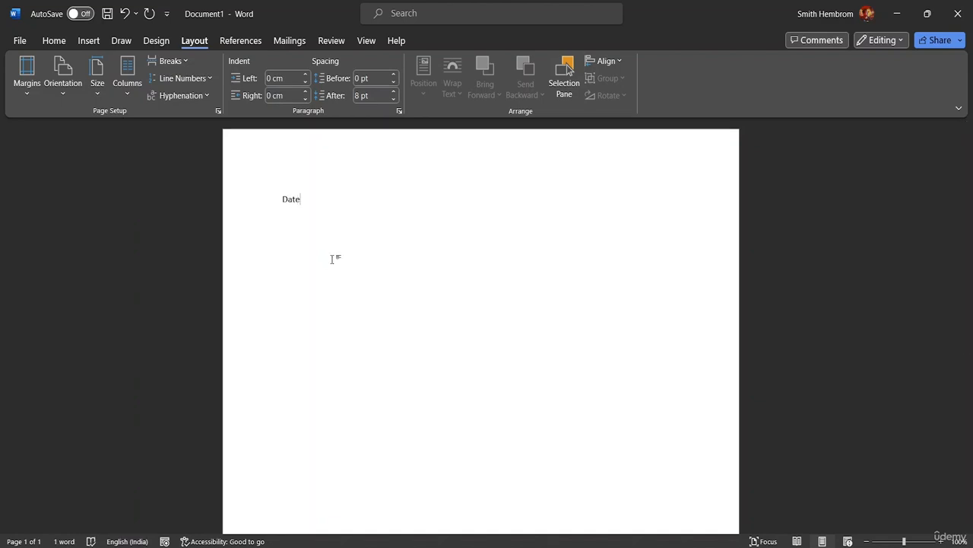
type(": 12th")
key("BackSpace")
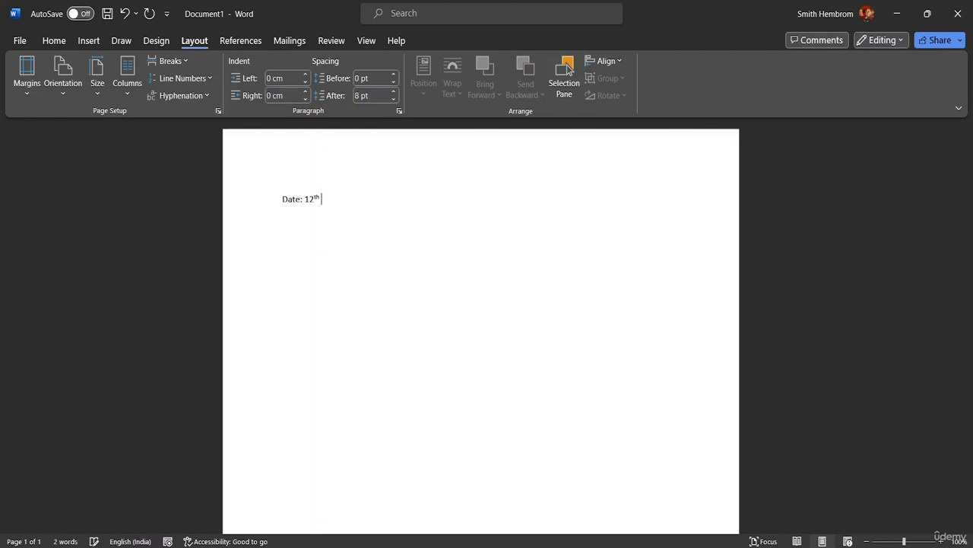
type("January,2034")
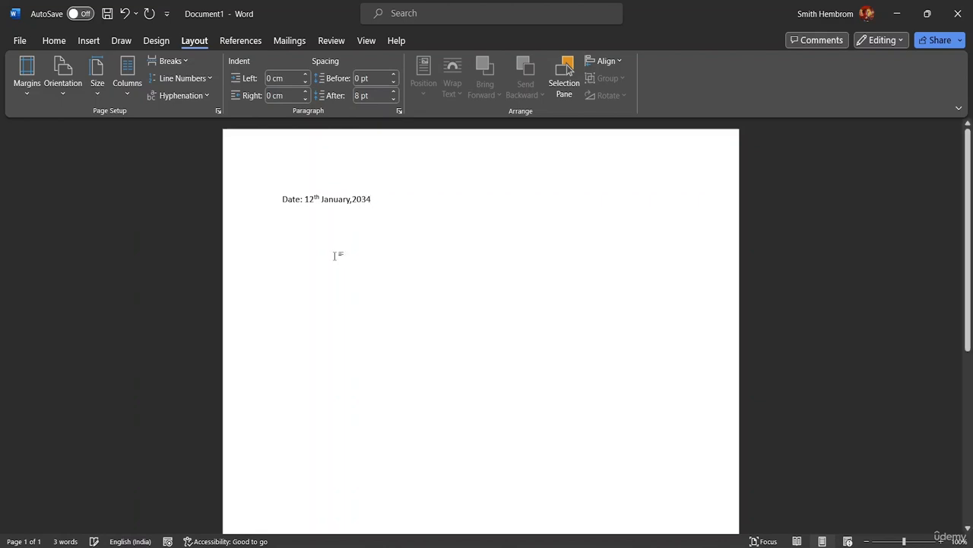
key("Return")
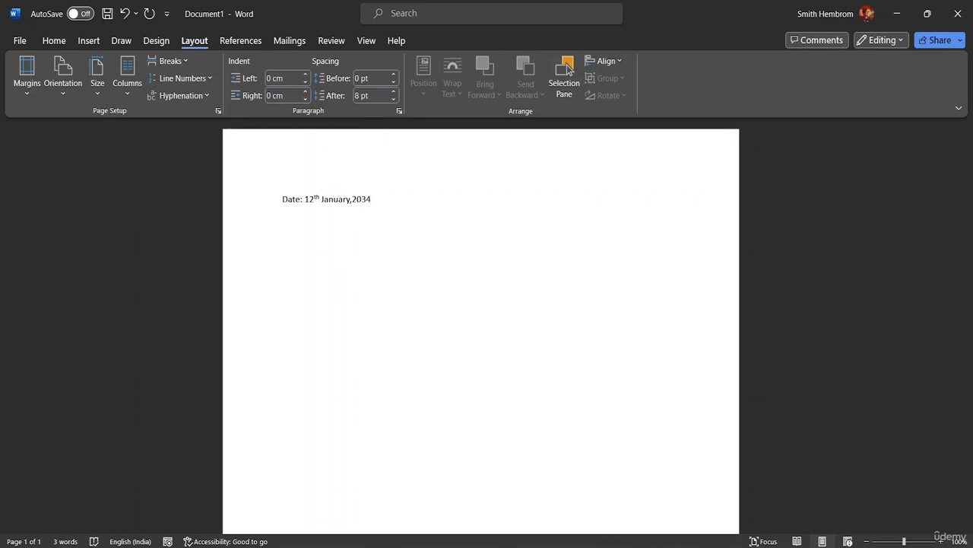
key("Return")
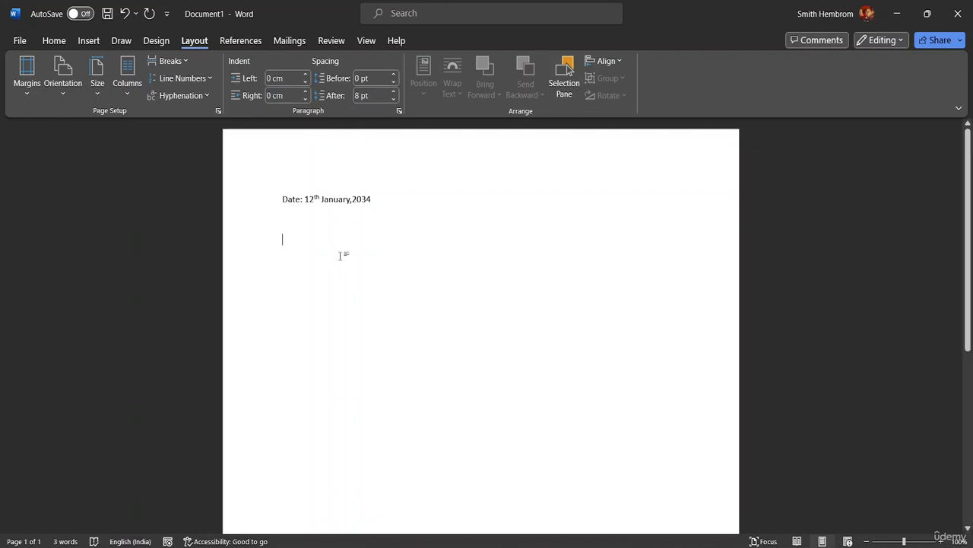
Step: Start the recipient block with "To" and "The Manager" on separate lines
type("T")
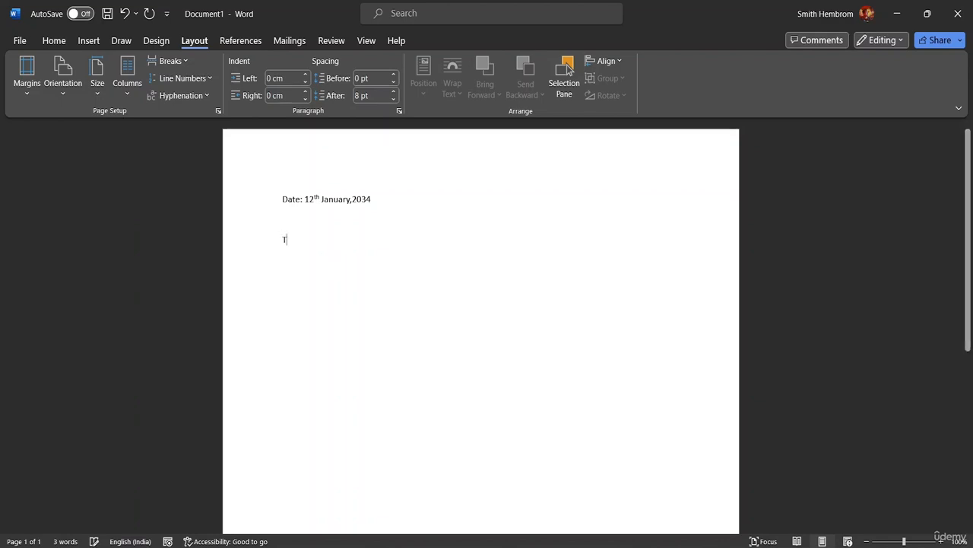
type("o")
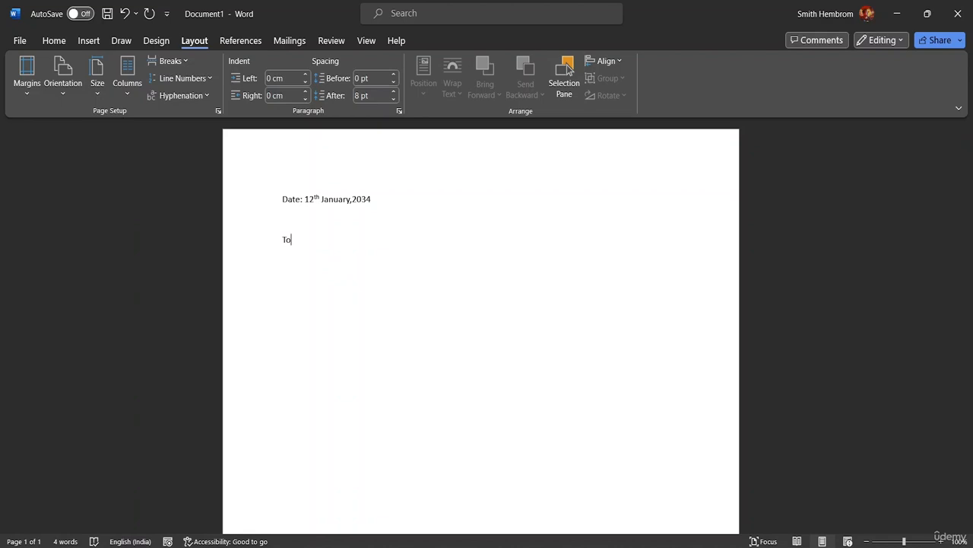
key("Return")
type("The ")
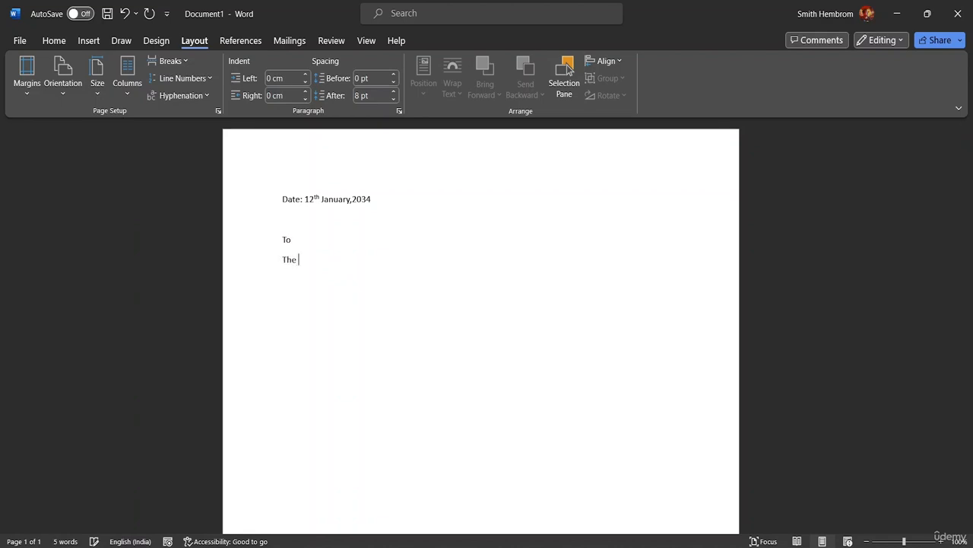
type("Mana")
key("BackSpace")
type("ager")
key("Return")
Step: Complete the recipient block with the lines "RMDS Food and Beverages" and "Address-", followed by a blank line
type("RMDS FOOD")
key("BackSpace")
key("BackSpace")
key("BackSpace")
type("ood and")
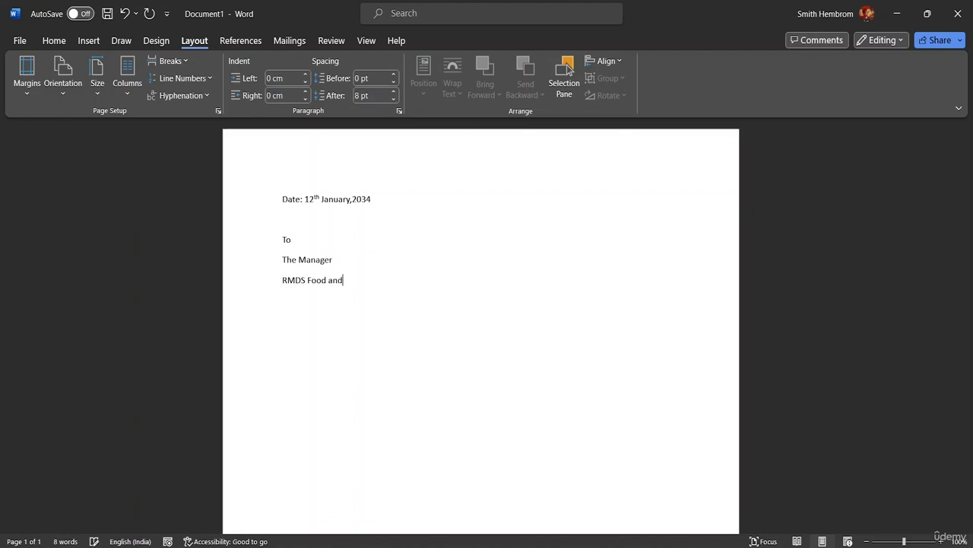
type(" Be")
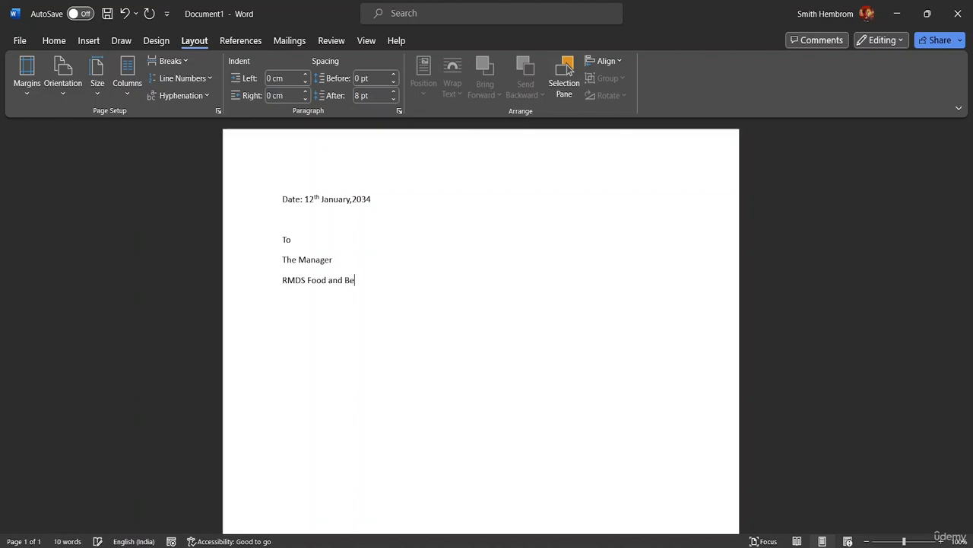
type("verages")
key("Return")
type("Address-")
key("Return")
key("Return")
Step: Add the line "Subject: Supply of Goods for the Month of December" and leave a blank line below it
type("Subject")
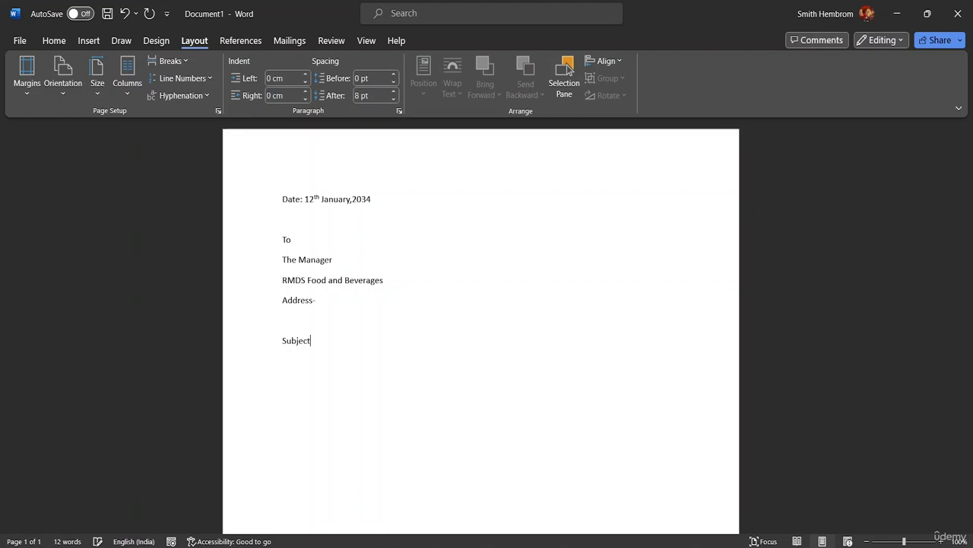
type(":")
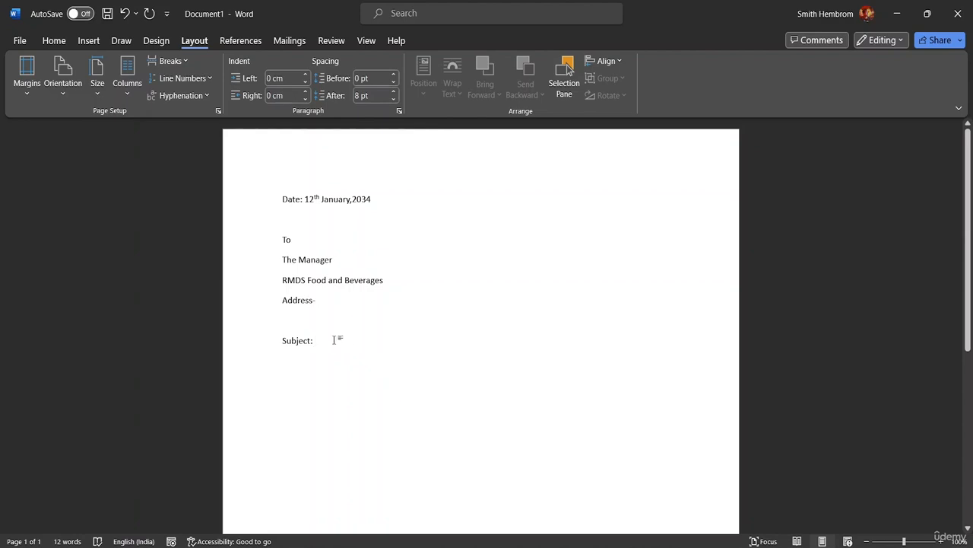
type("S")
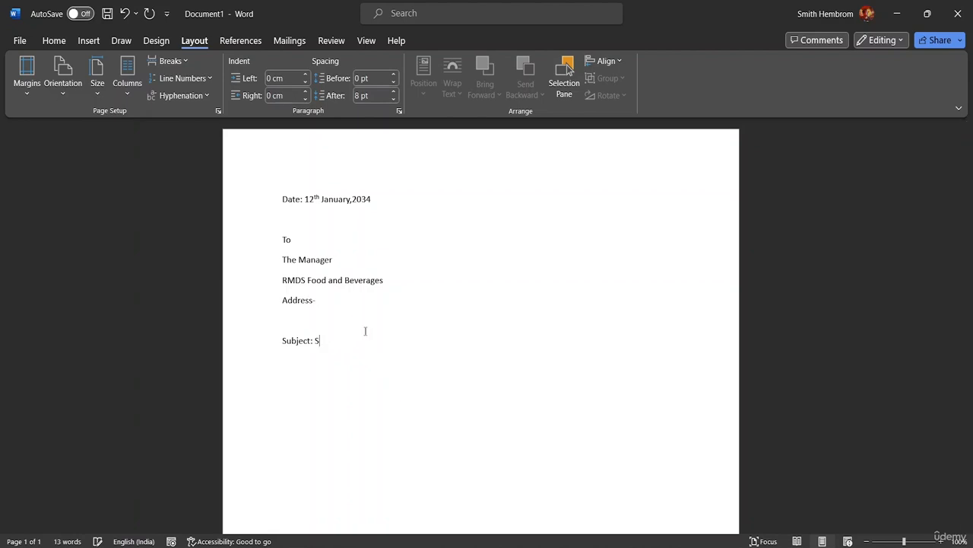
type("upply of")
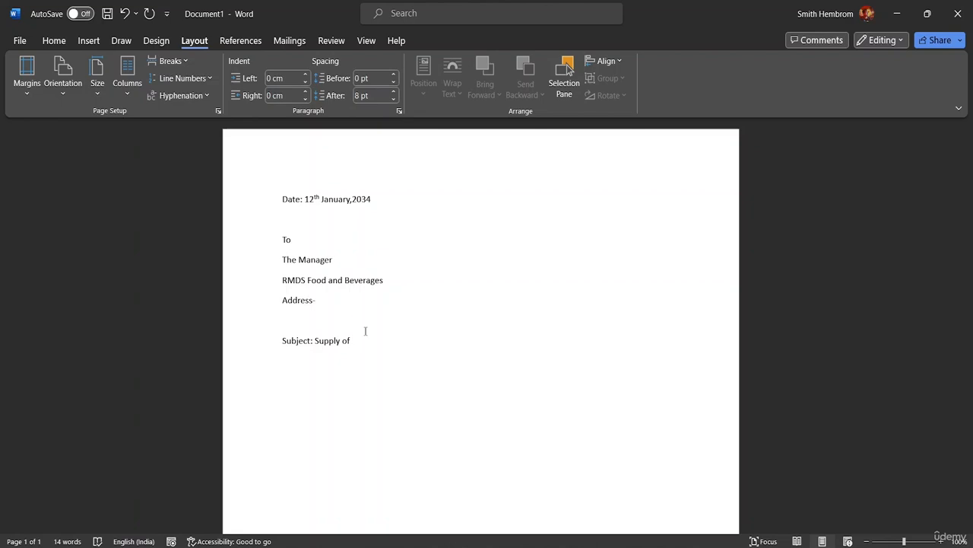
type(" Goods for the Month of December")
key("Return")
key("BackSpace")
key("Return")
Step: Write the salutation "Respected Sir," and begin an indented line below it for the letter's body
type("Res")
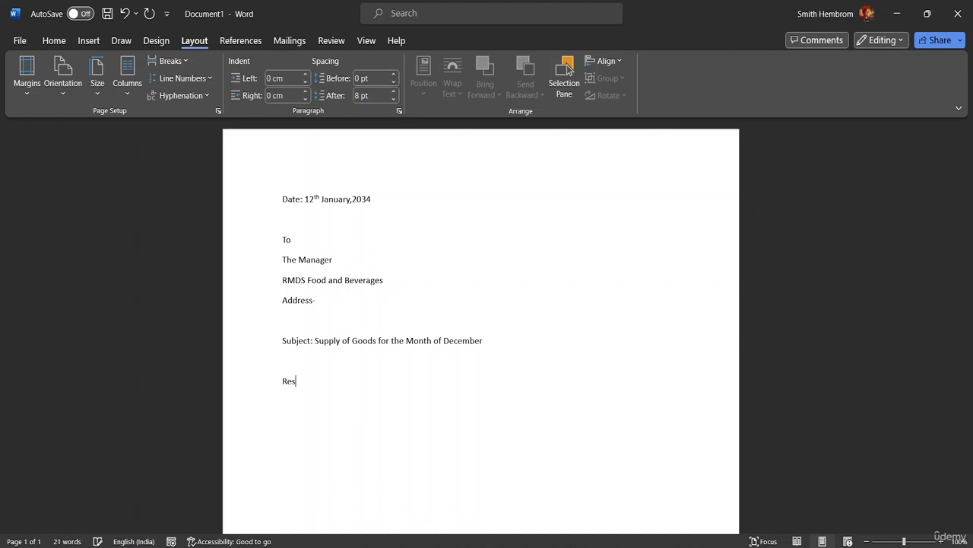
type("pected Sir,")
key("Return")
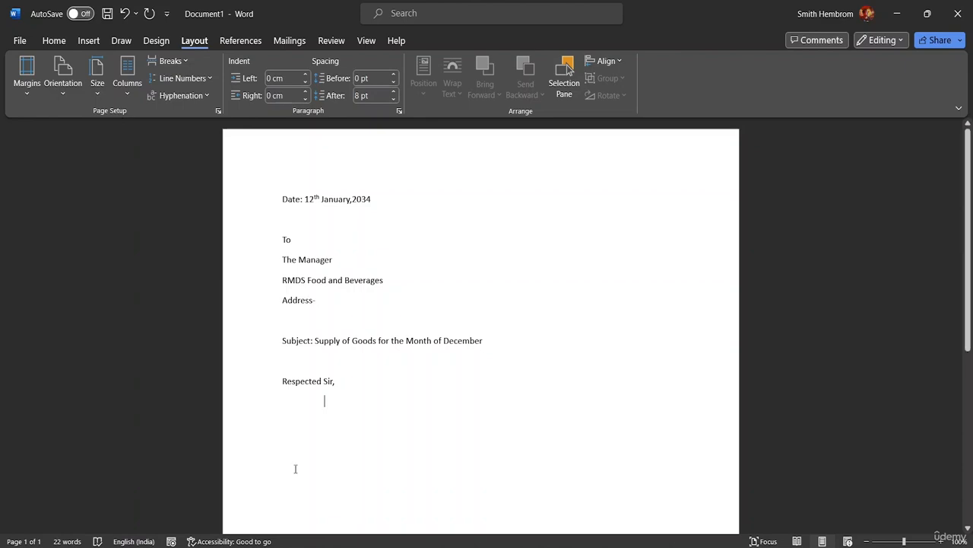
Step: Switch to Chrome and look through the TemplateLab business letter samples and the Google results for "letter format"
scroll(383, 342, "down", 5)
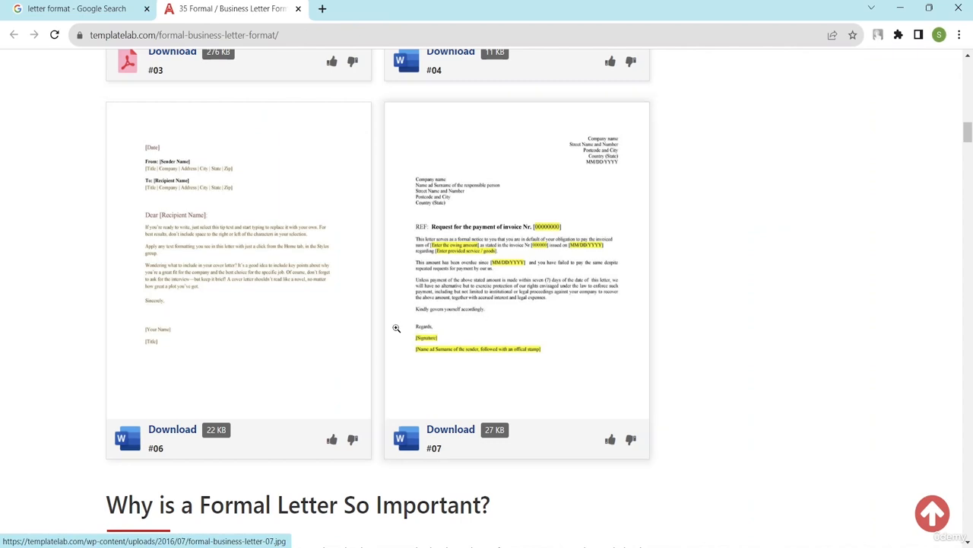
left_click(47, 10)
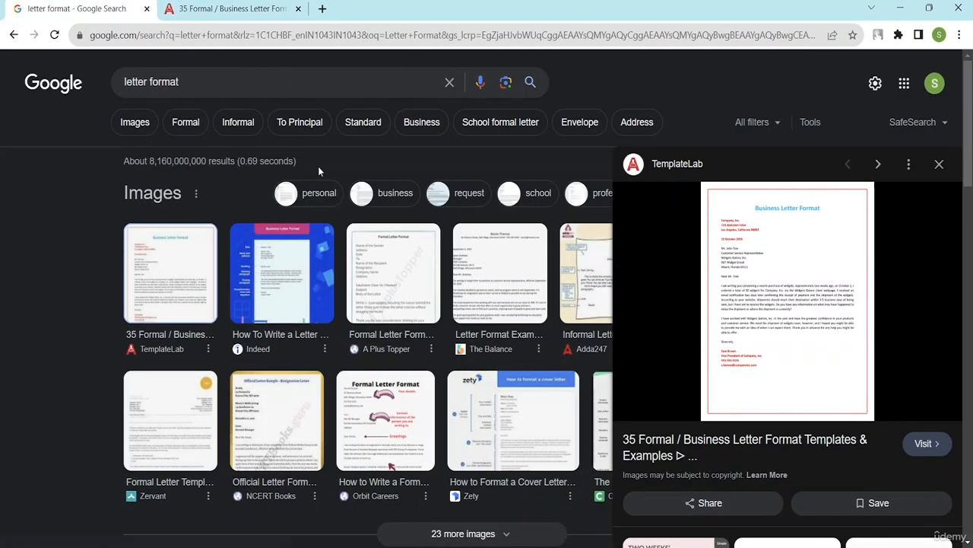
scroll(346, 332, "down", 5)
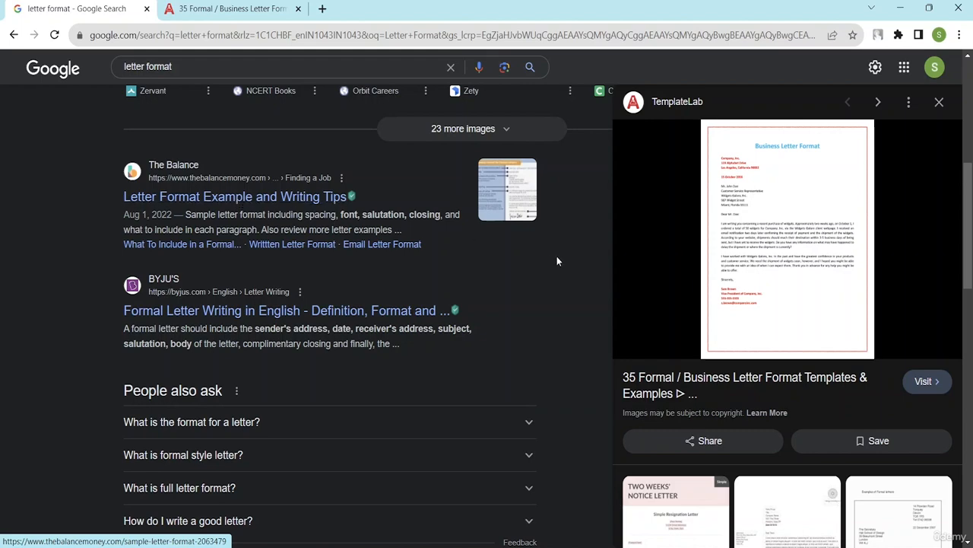
scroll(293, 196, "down", 2)
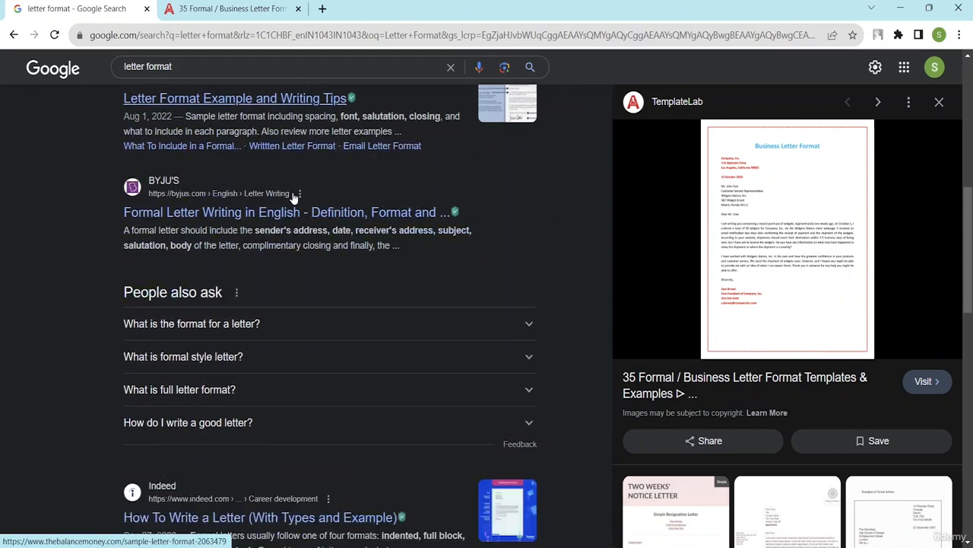
scroll(297, 195, "up", 3)
Step: Open The Balance's article "Letter Format Example and Writing Tips" and examine its formal letter advice
left_click(272, 264)
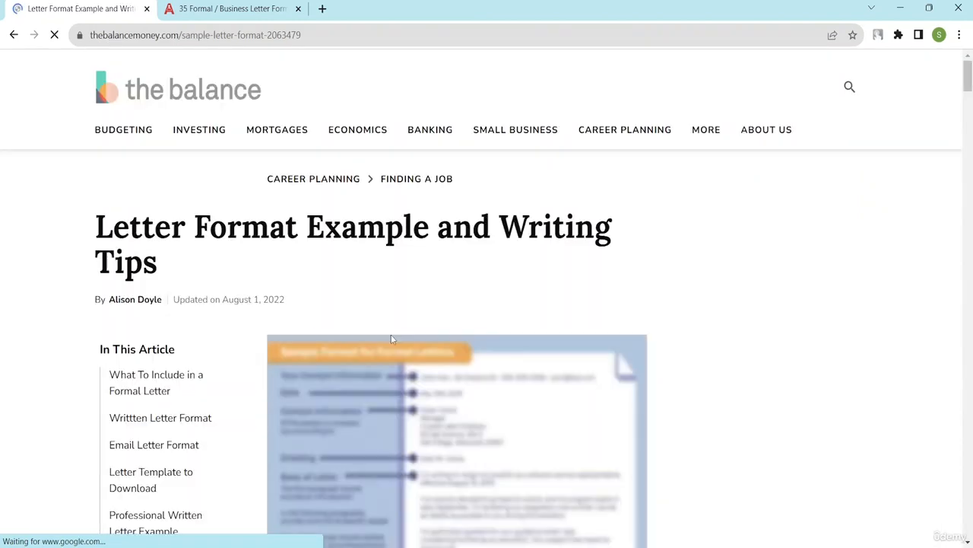
scroll(388, 331, "down", 2)
scroll(425, 312, "down", 9)
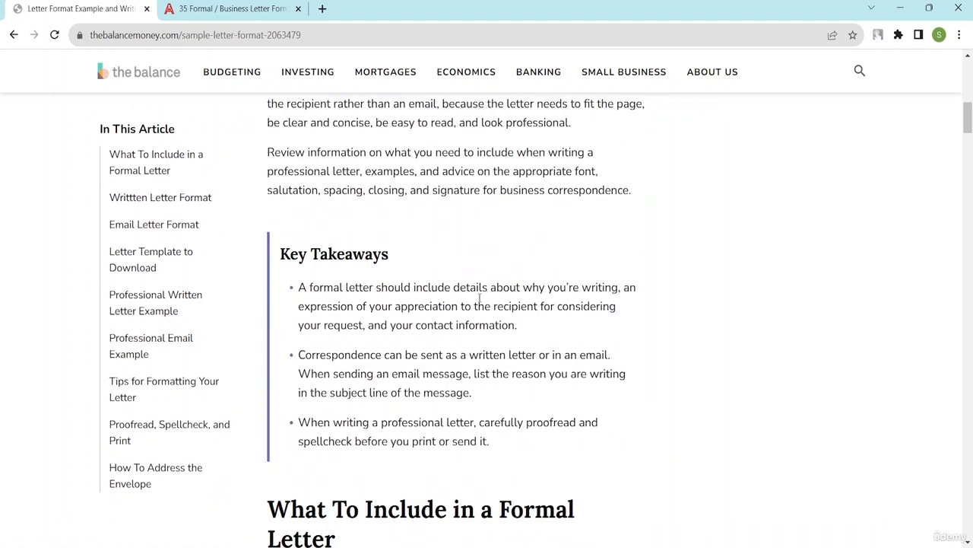
scroll(480, 297, "up", 3)
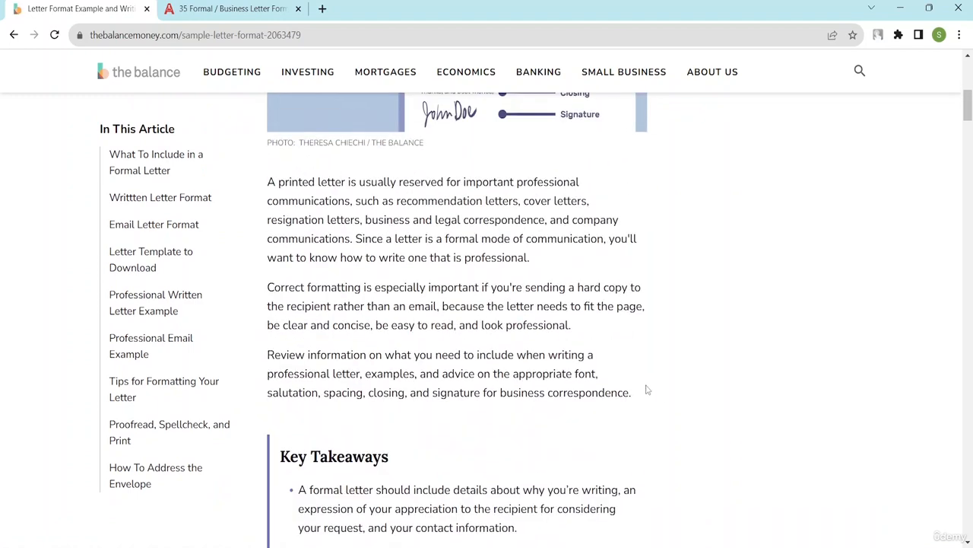
Step: Copy the article's three introductory paragraphs, starting "A printed letter is usually reserved", and paste them into the Word letter below "Respected Sir,"
left_click_drag(633, 397, 271, 177)
key("ctrl+c")
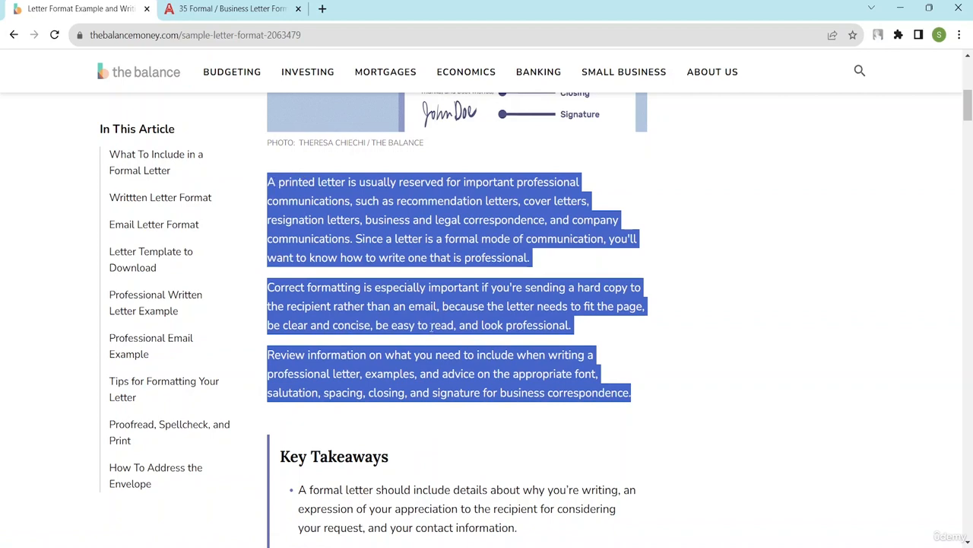
key("alt+Tab")
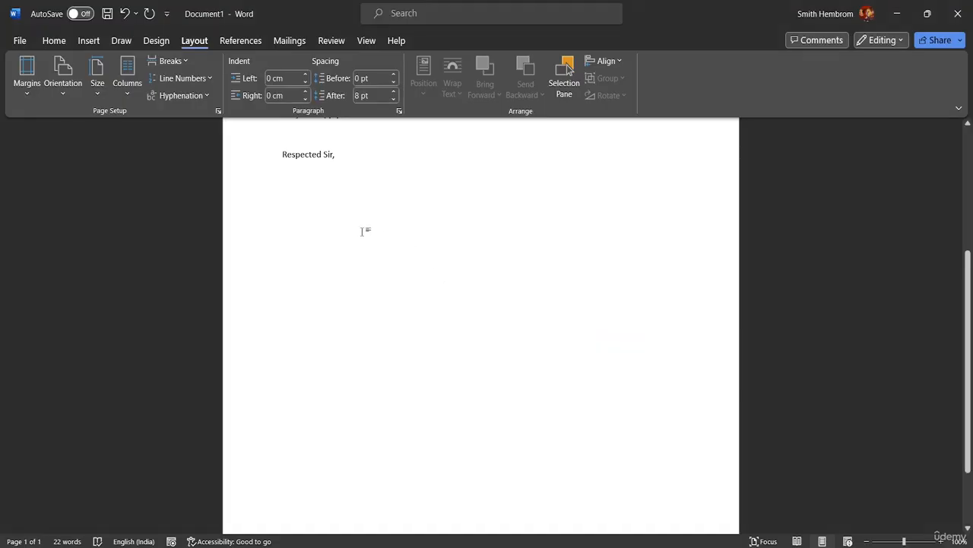
key("ctrl+v")
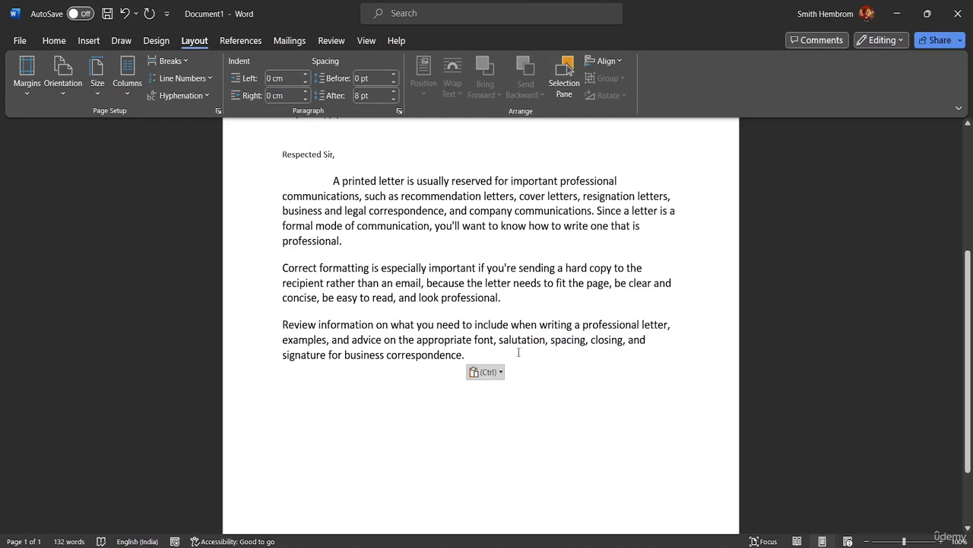
Step: Set the font size of the three pasted body paragraphs to 10, and check the font settings of the salutation
left_click_drag(282, 380, 306, 184)
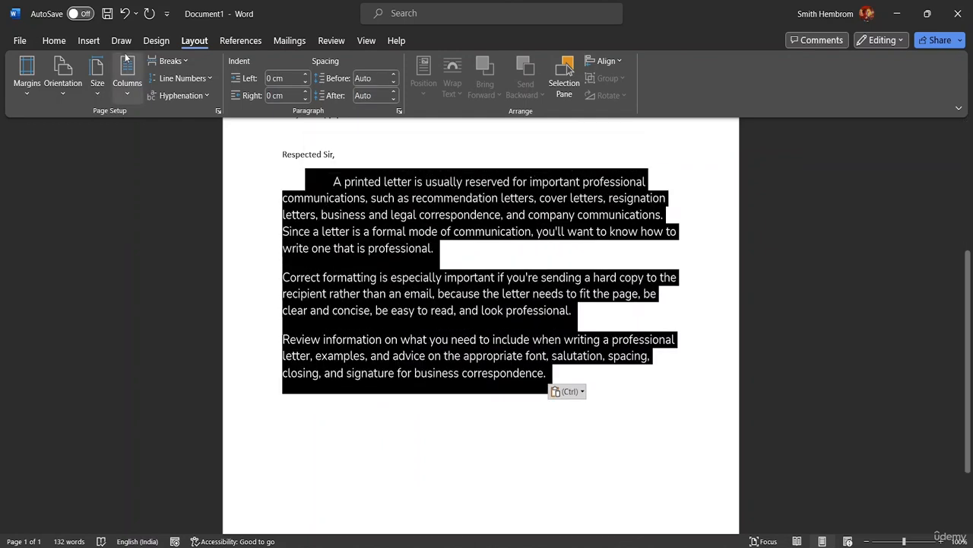
left_click(64, 40)
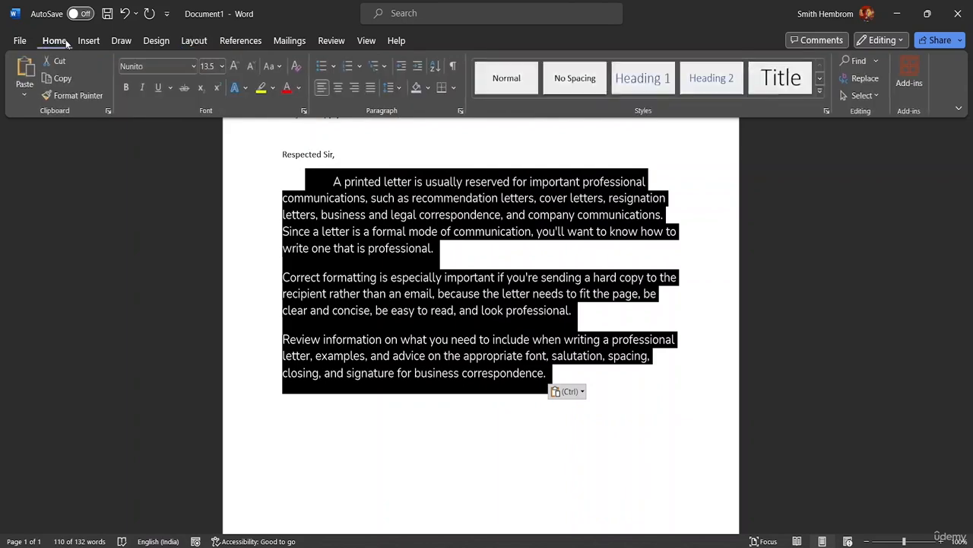
left_click(222, 67)
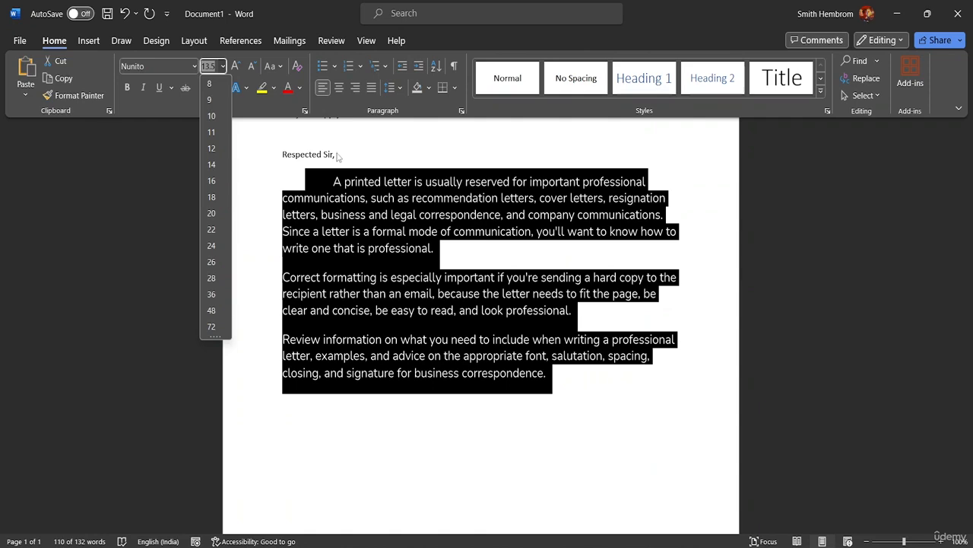
left_click(211, 116)
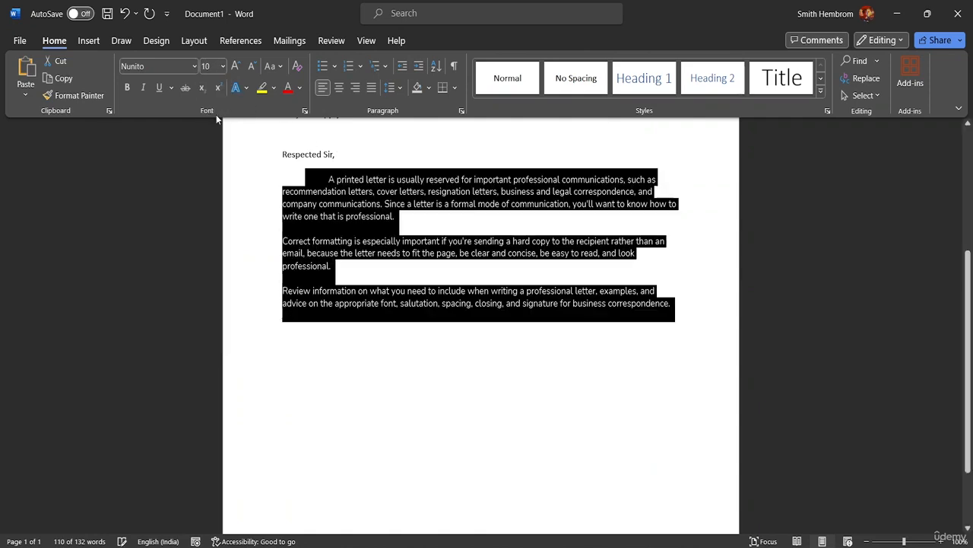
left_click(256, 156)
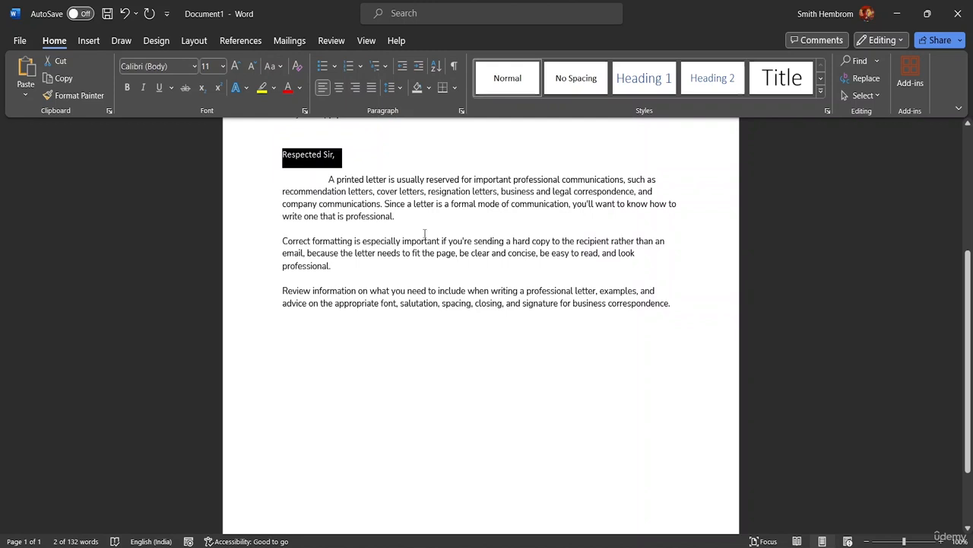
left_click(332, 154)
scroll(332, 159, "up", 2)
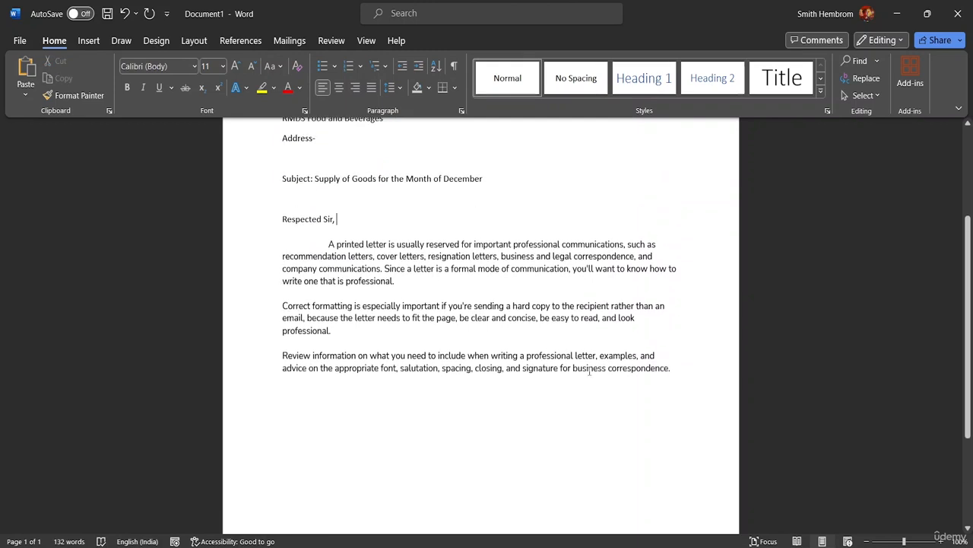
Step: Try increasing the left indent of the first body paragraph by one level and revert it
left_click(678, 370)
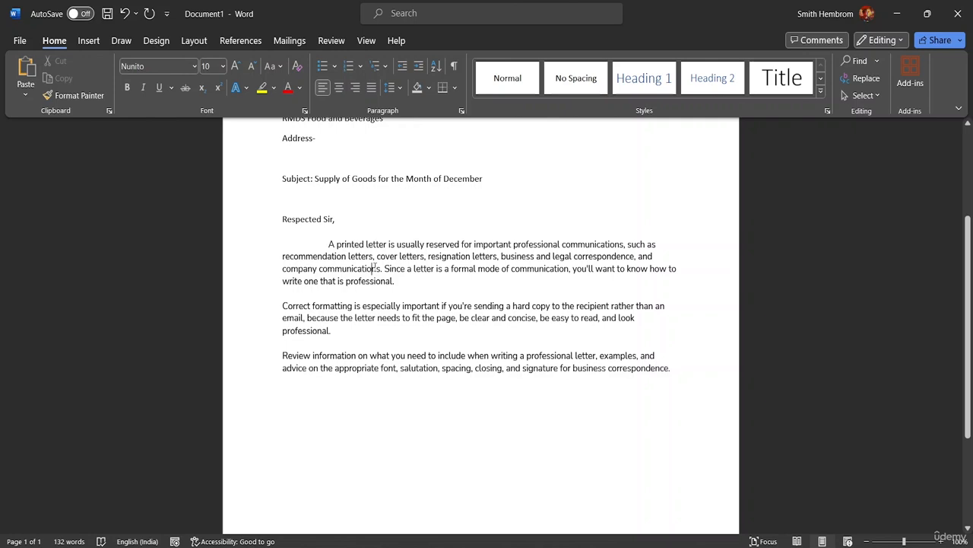
left_click(419, 67)
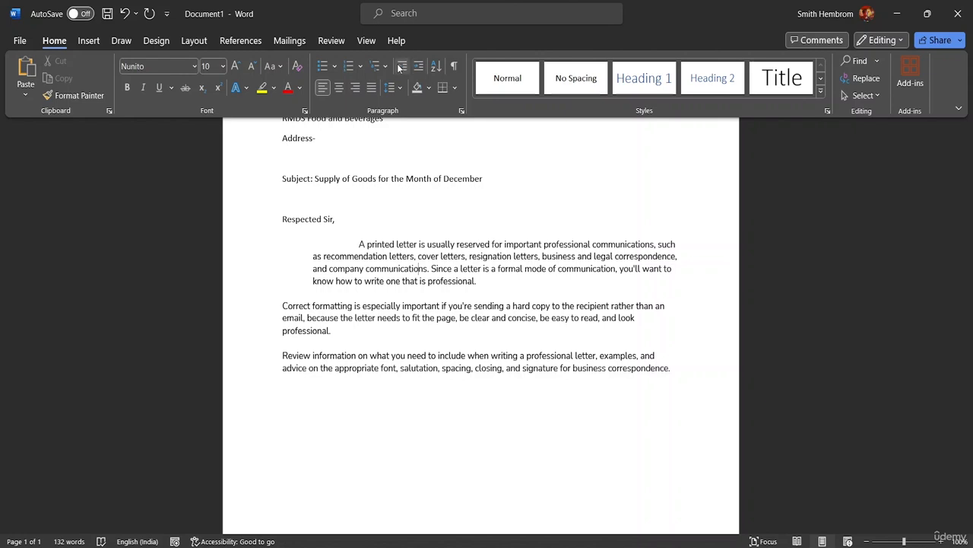
left_click(402, 67)
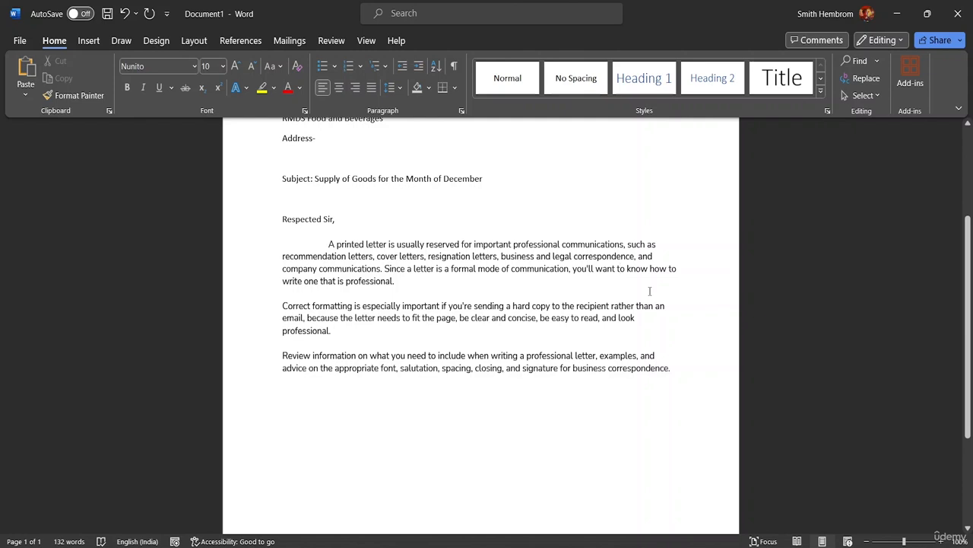
Step: Justify the first two body paragraphs of the letter
key("ctrl+j")
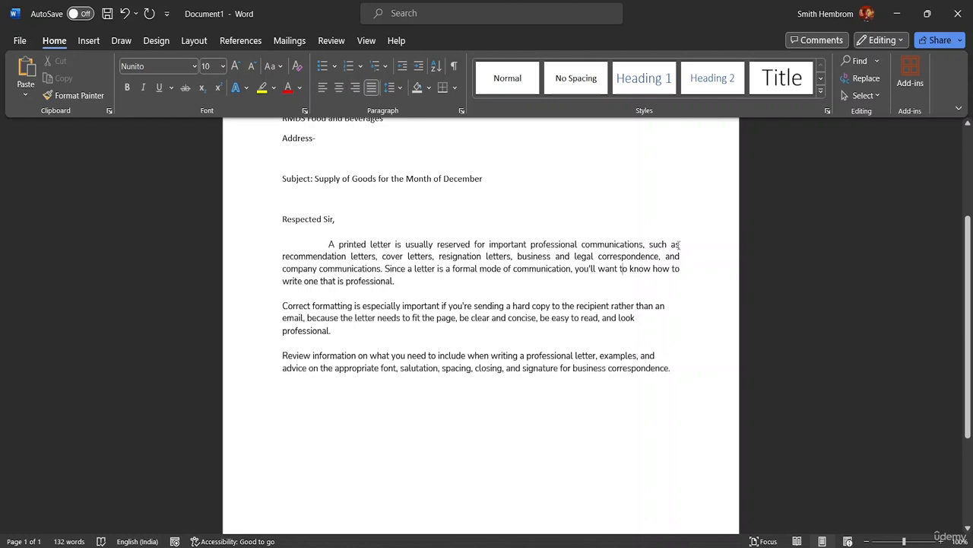
triple_click(431, 317)
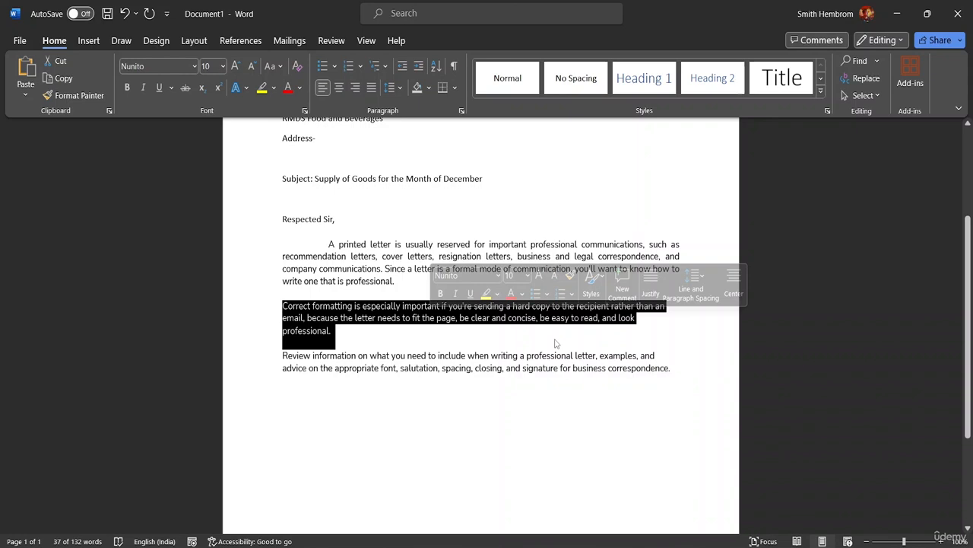
key("ctrl+j")
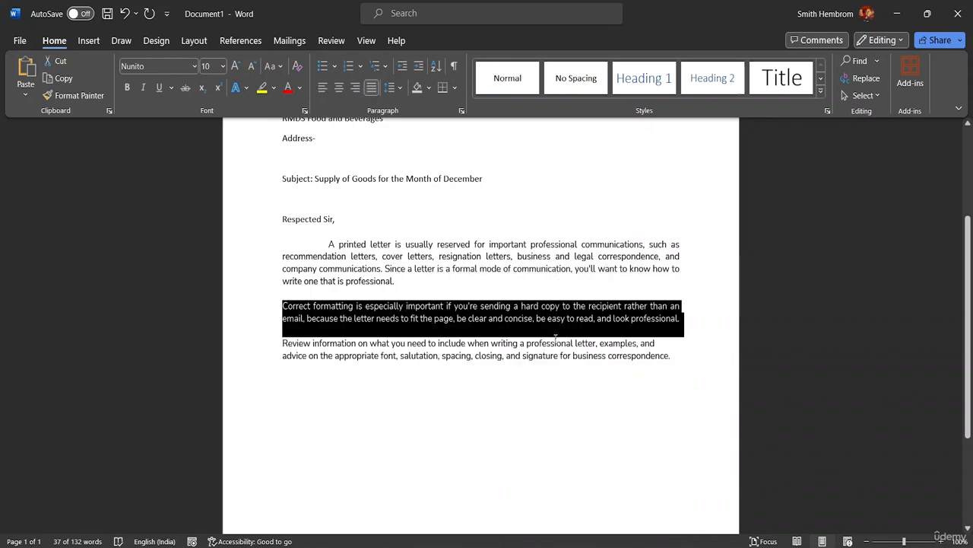
Step: Write the indented closing sentence "Therefore, Kindly do the Needful." below the last body paragraph
left_click(672, 355)
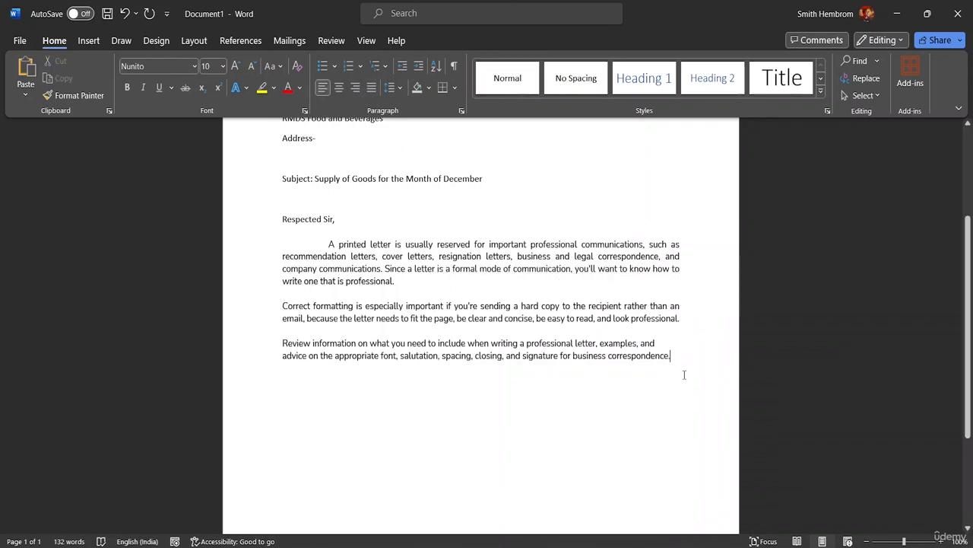
double_click(329, 389)
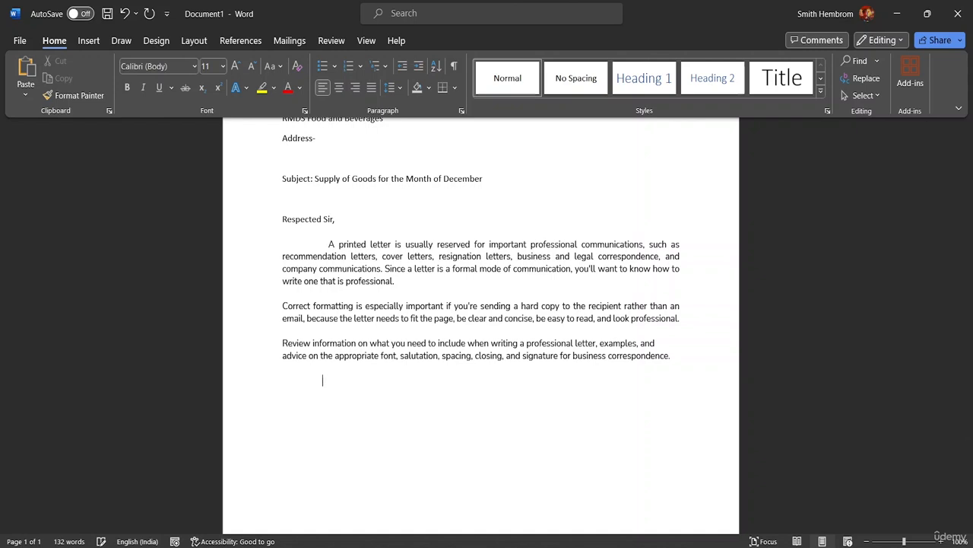
type("Ther")
type("defore")
key("BackSpace")
key("BackSpace")
key("BackSpace")
key("BackSpace")
key("BackSpace")
key("BackSpace")
key("BackSpace")
key("BackSpace")
key("BackSpace")
type("ore, Knindly do the Needd")
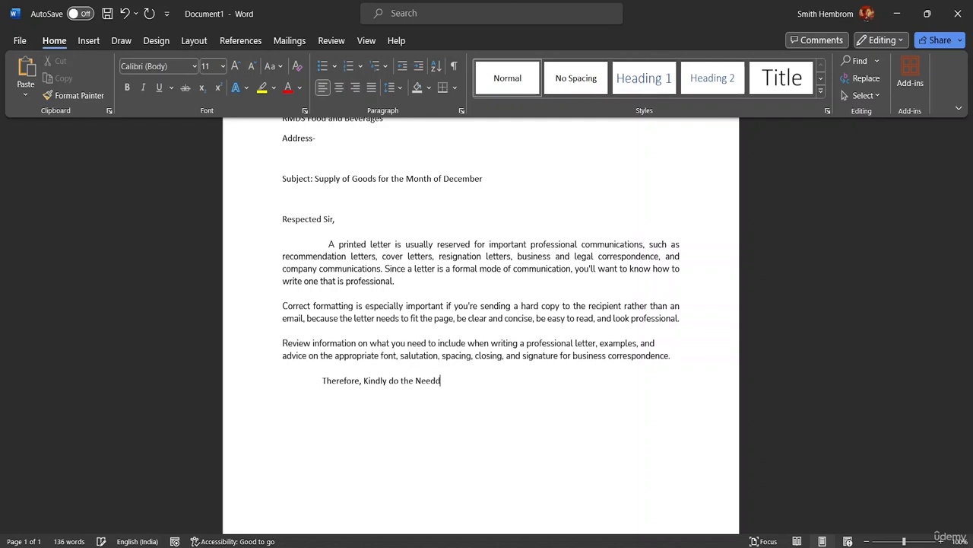
key("BackSpace")
type("ful.")
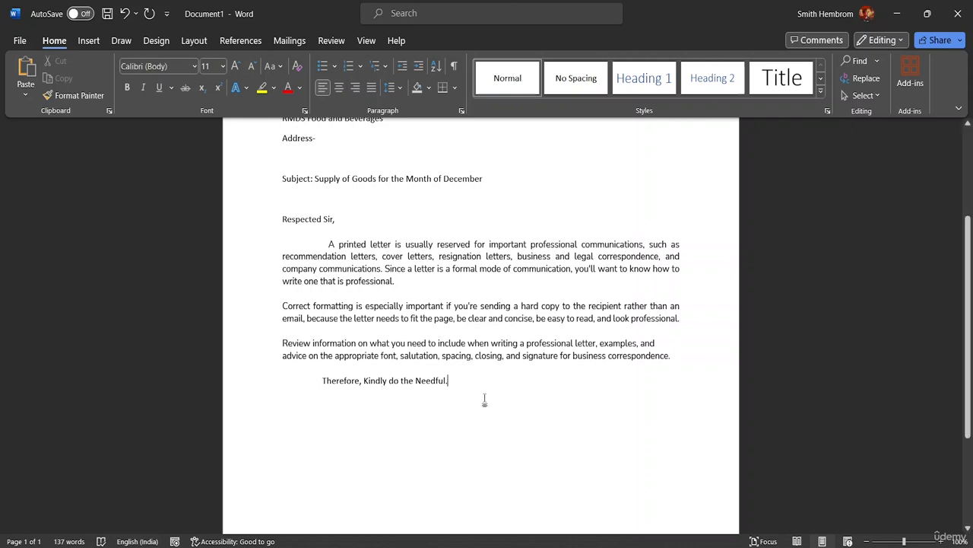
Step: Reword the end of the closing sentence so it reads "Therefore, Kindly do the needful as explained in the agreement.4"
key("BackSpace")
key("BackSpace")
key("BackSpace")
key("BackSpace")
key("BackSpace")
key("BackSpace")
key("BackSpace")
key("BackSpace")
key("BackSpace")
type("m")
key("BackSpace")
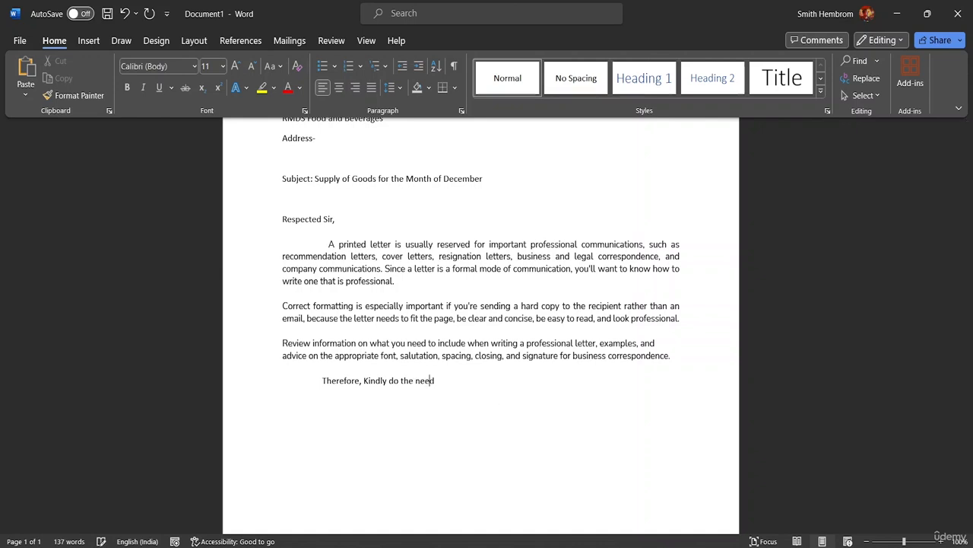
type("needful ad")
key("BackSpace")
type("s explained in the agr")
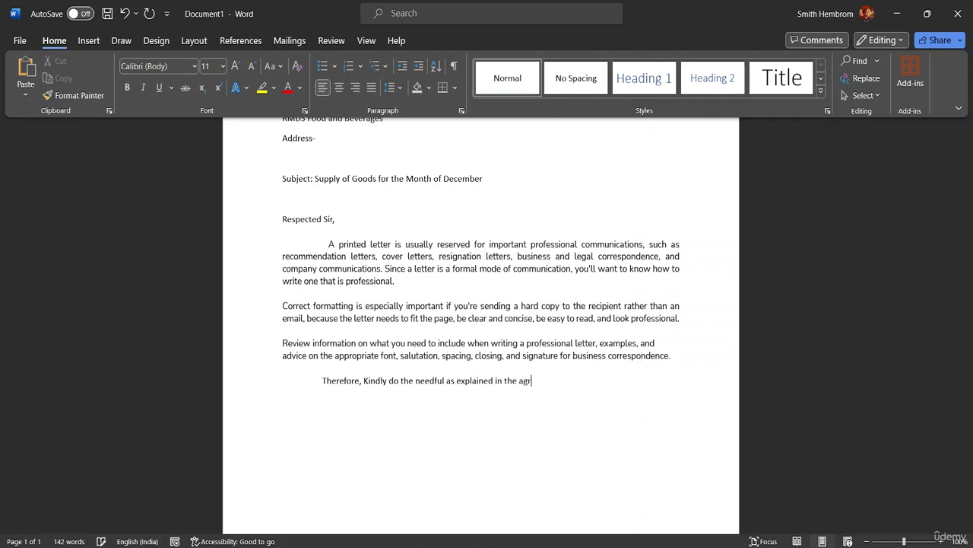
type("eement.4")
Step: Leave a blank line after the closing sentence, write "Thanking you," and add empty lines below it
key("Return")
key("Return")
type("Thanking")
key("BackSpace")
type("you,")
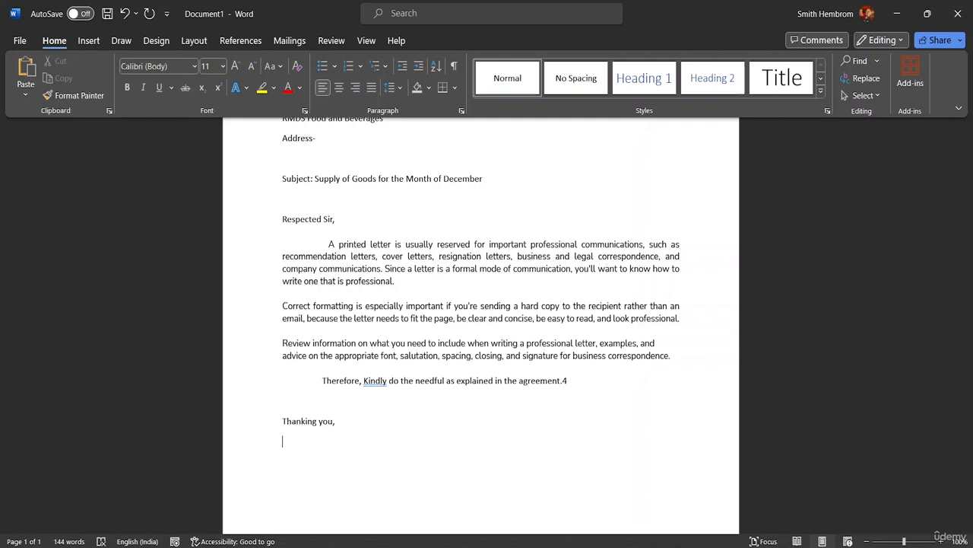
key("Return")
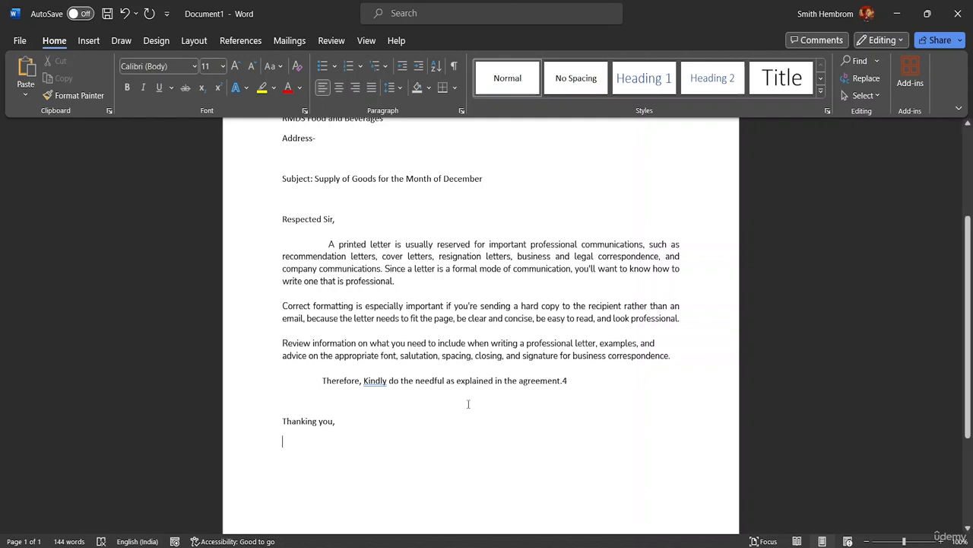
key("Return")
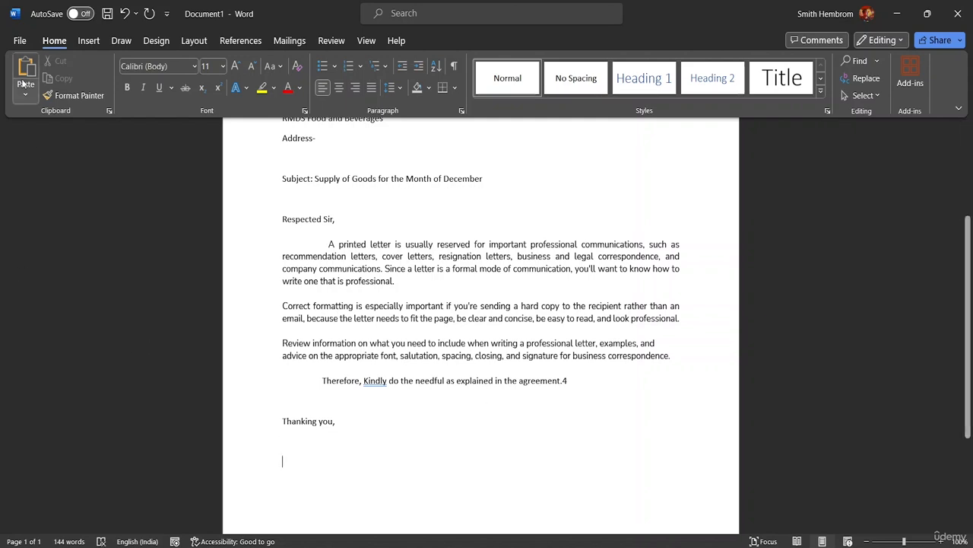
Step: Draw a short horizontal straight line and place it at the text's left edge just below "Thanking you,"
left_click(89, 44)
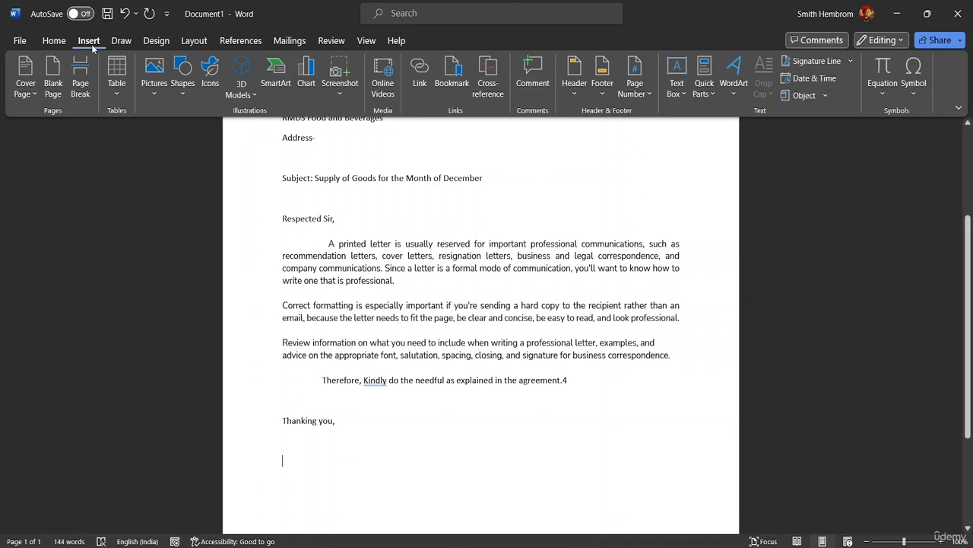
left_click(186, 95)
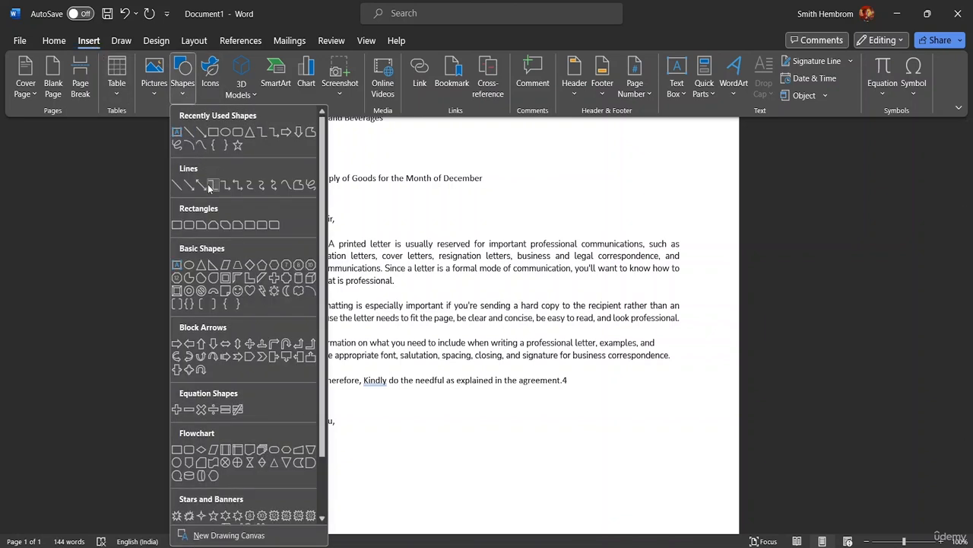
left_click(177, 186)
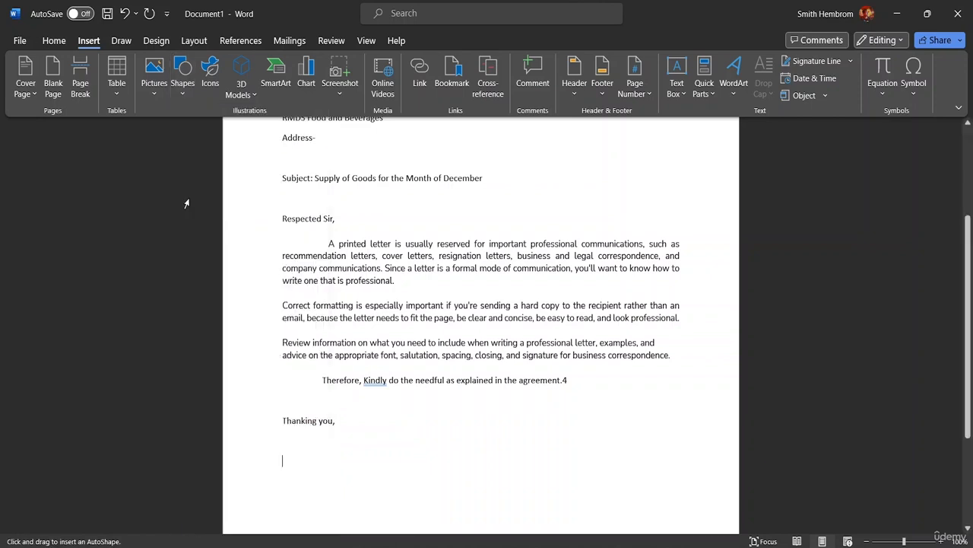
left_click(283, 471)
left_click_drag(282, 471, 258, 502)
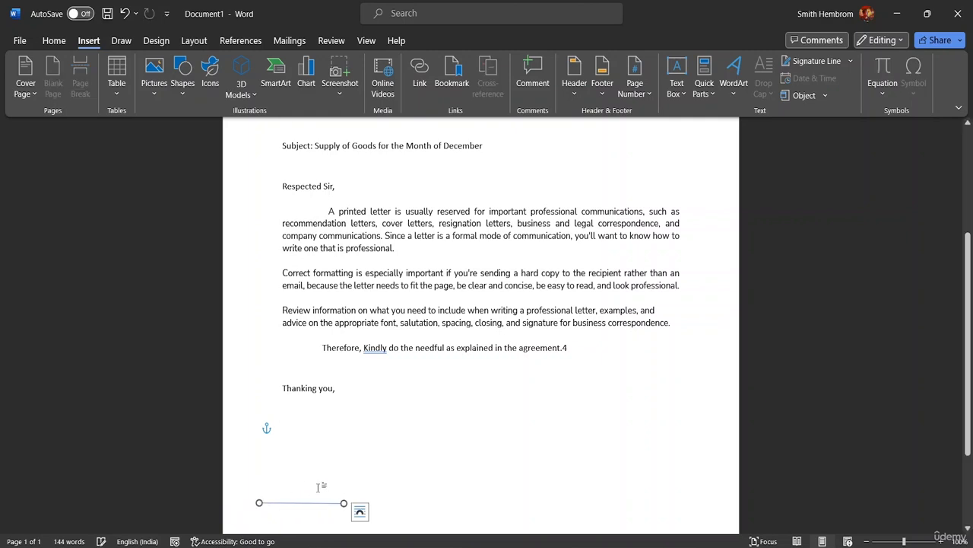
left_click(20, 40)
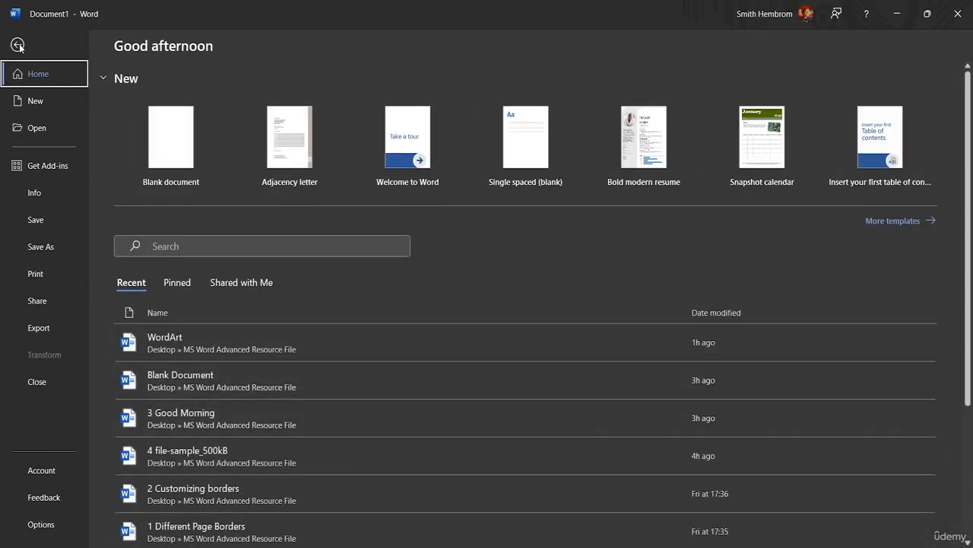
left_click(16, 44)
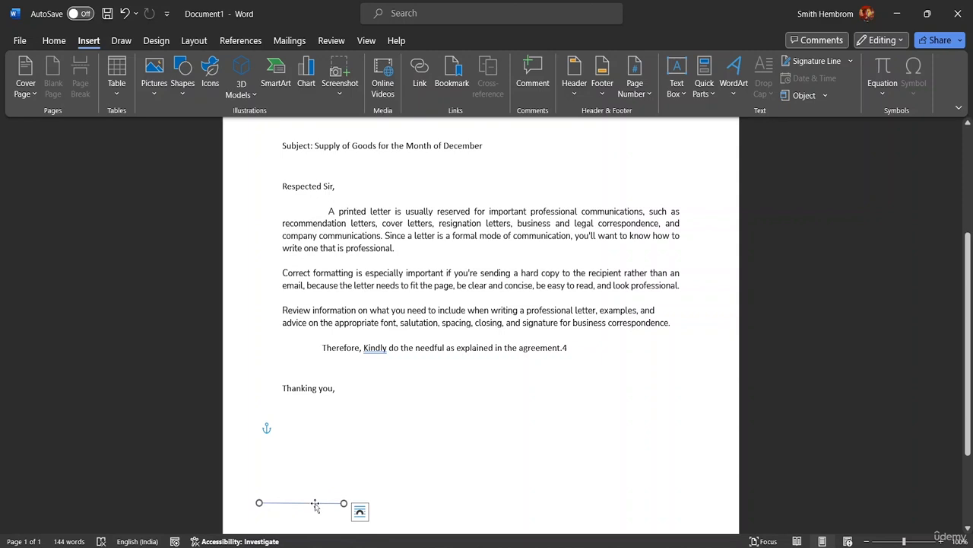
left_click_drag(316, 504, 343, 424)
left_click(293, 448)
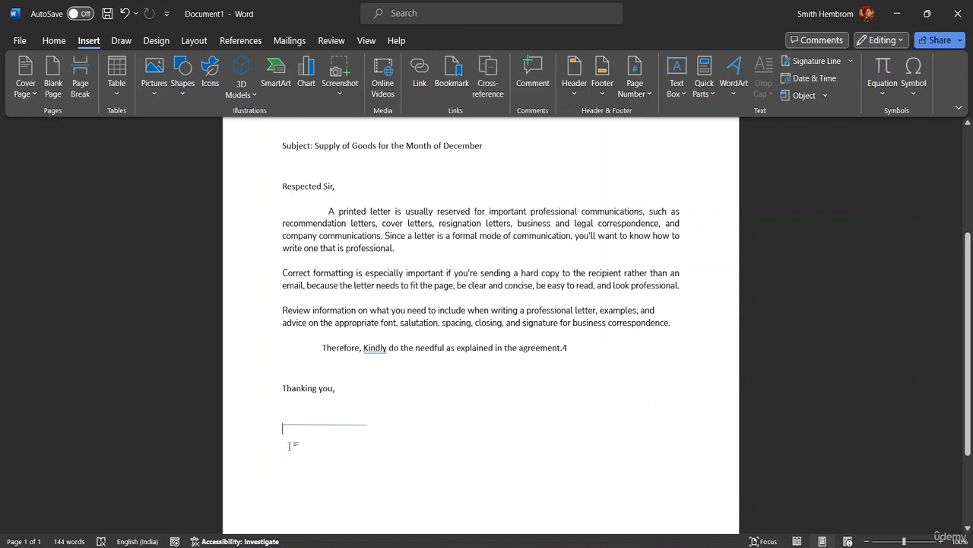
key("Return")
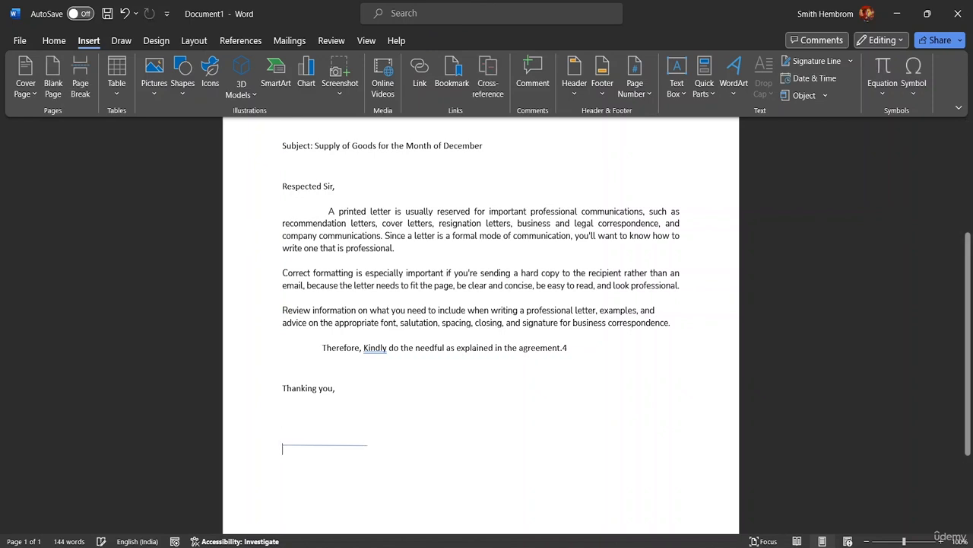
key("BackSpace")
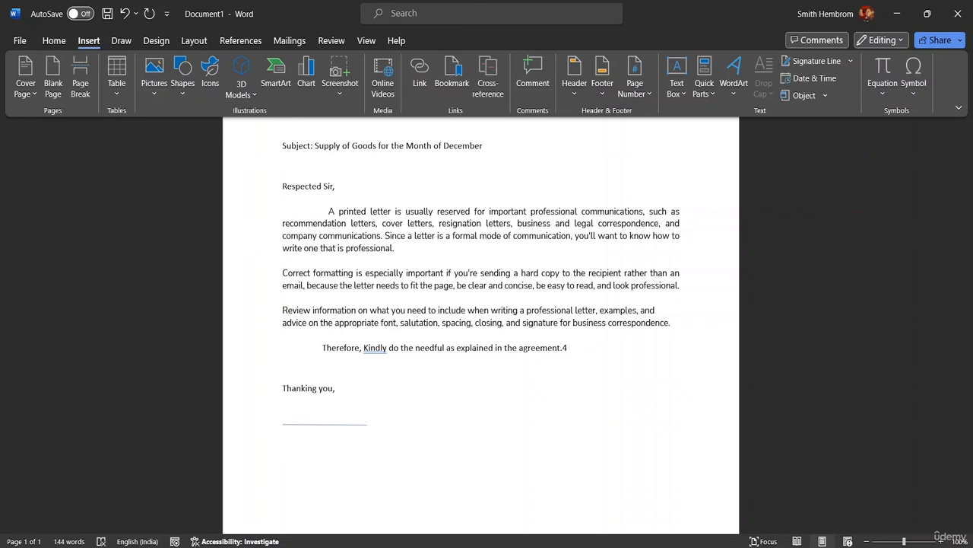
double_click(286, 450)
double_click(355, 474)
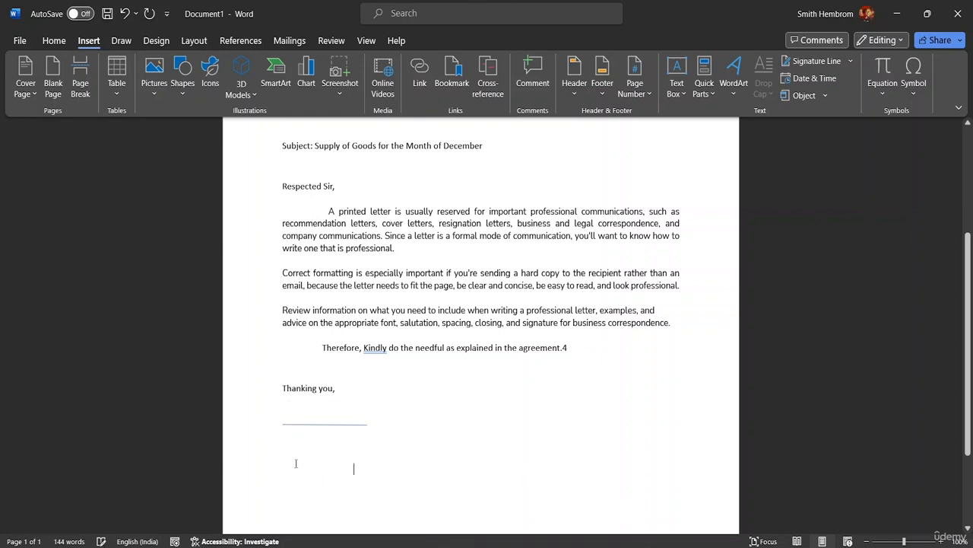
key("ctrl+z")
Step: Write the signatory's full name at the left margin on a new line below the drawn signature line
double_click(381, 432)
key("Return")
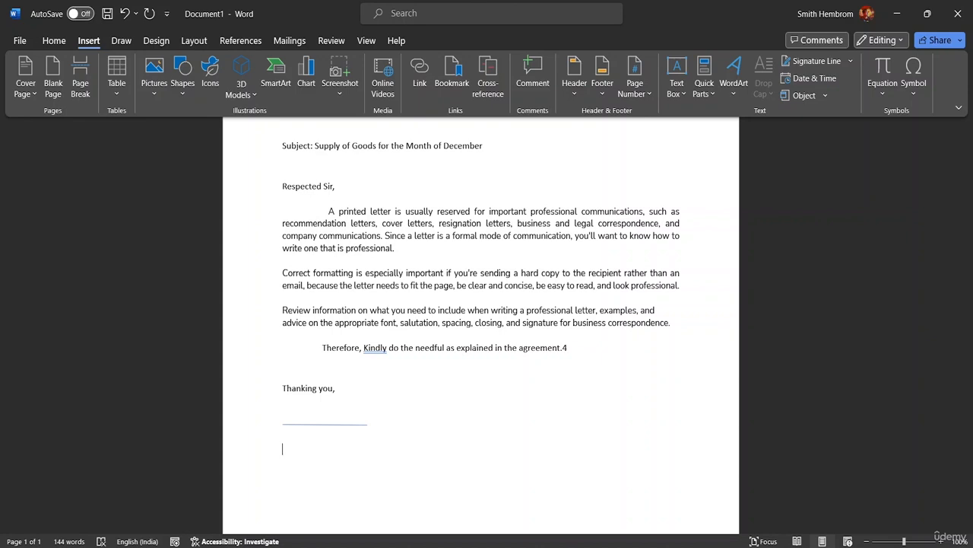
type("Andrew Collin")
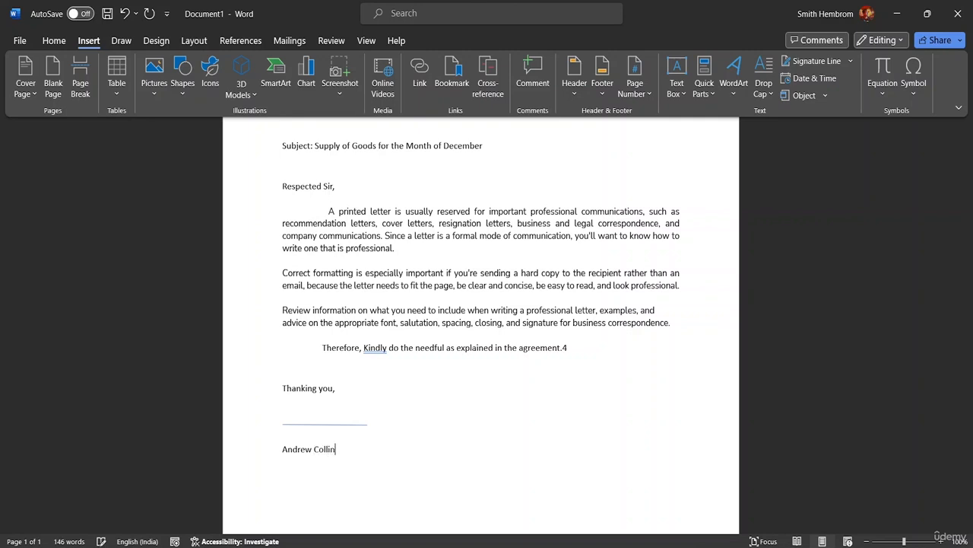
Step: Add the lines "CEO of Multi Vitamin Company" and "Address-" below the signatory's name
key("Return")
type("Ce")
key("BackSpace")
type("EO")
key("BackSpace")
type("oo")
key("BackSpace")
type("f Multi Vitamin Company")
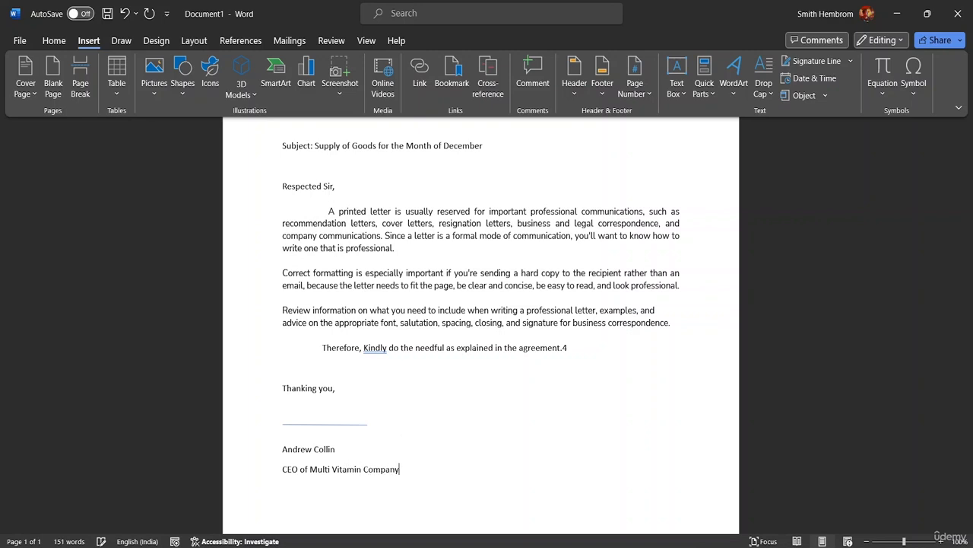
key("Return")
type("Address-")
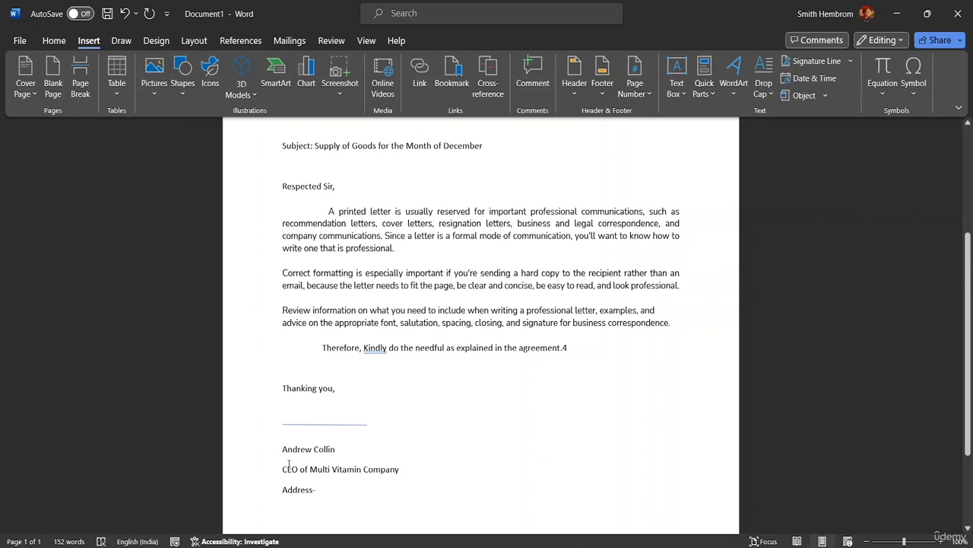
Step: Indent the signatory's name line by one level, and remove that indent again
left_click(283, 449)
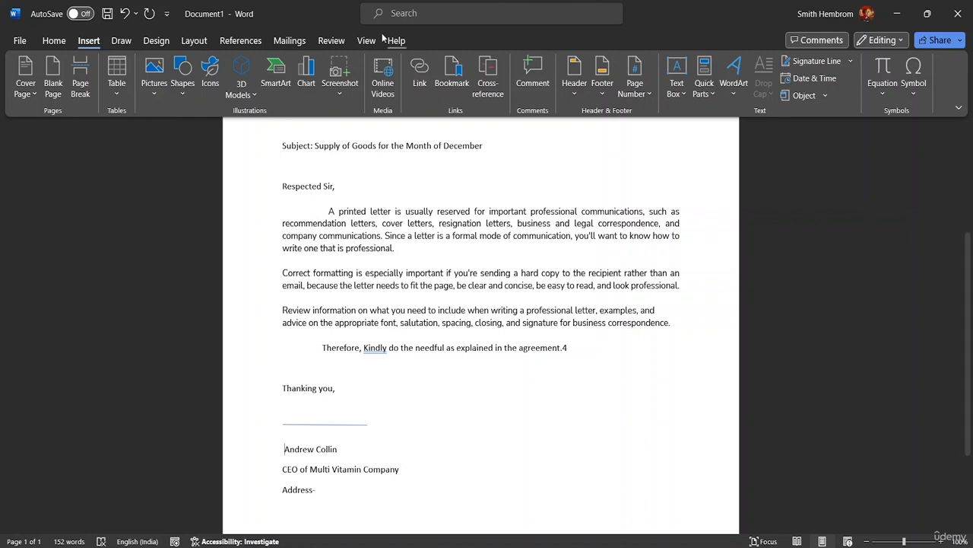
left_click(54, 42)
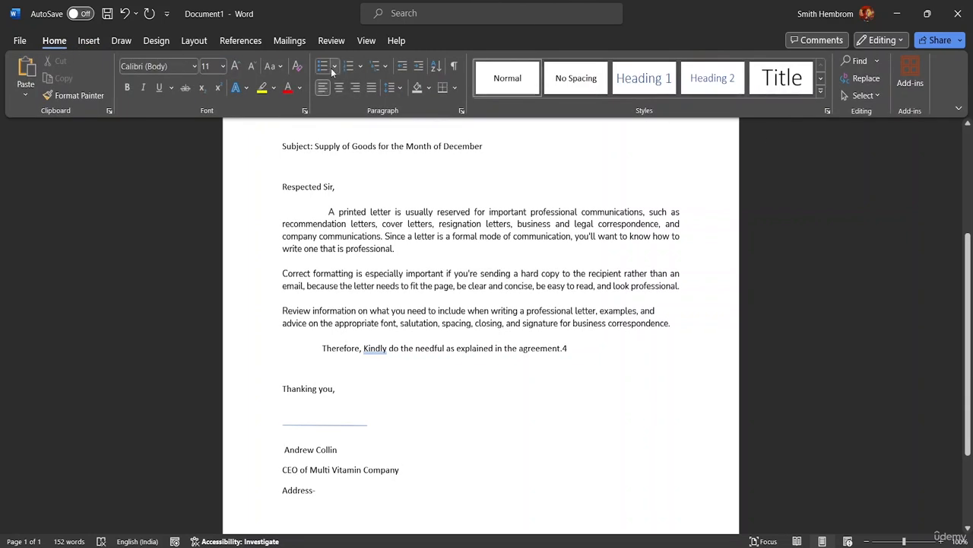
left_click(419, 67)
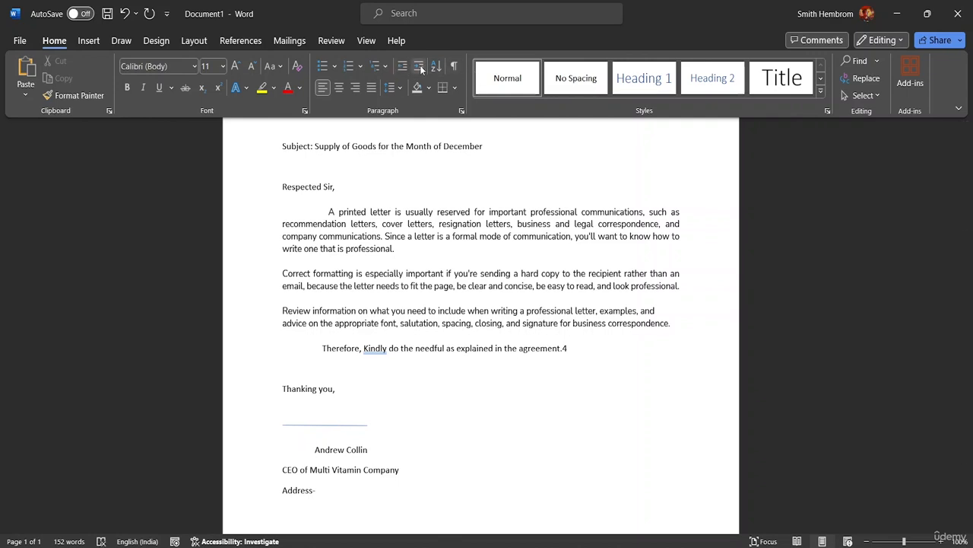
left_click(403, 67)
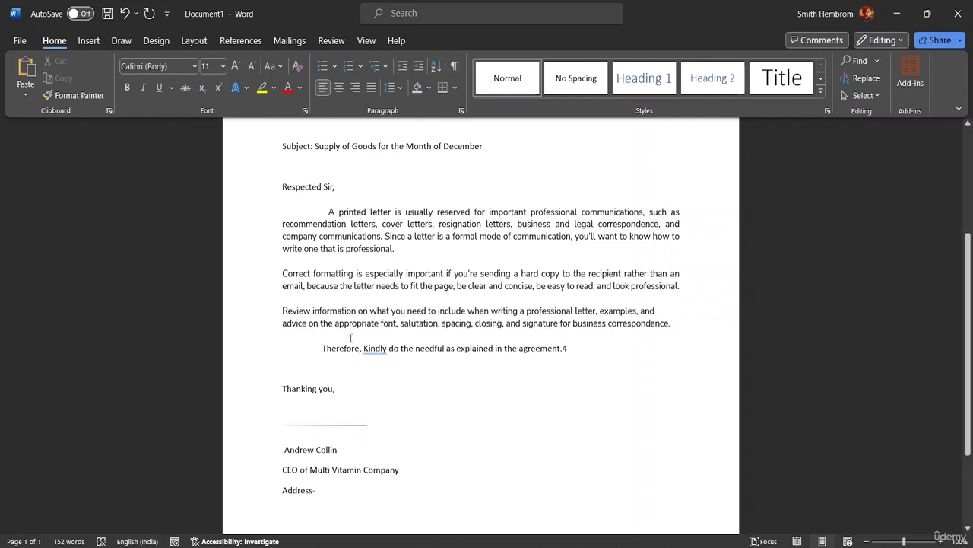
Step: Indent the "CEO of Multi Vitamin Company" line by one level, and remove that indent again
left_click(282, 450)
double_click(289, 469)
left_click(372, 486)
double_click(381, 469)
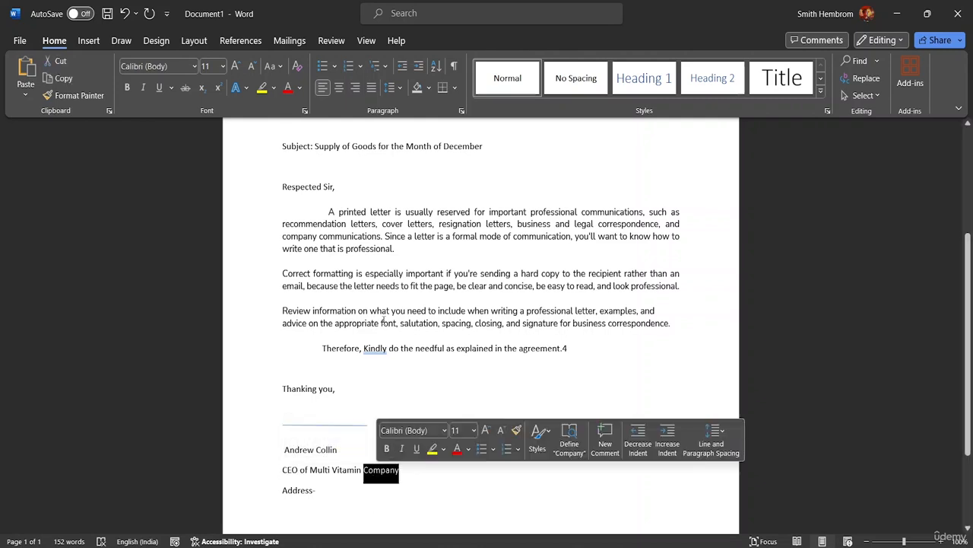
left_click(348, 470)
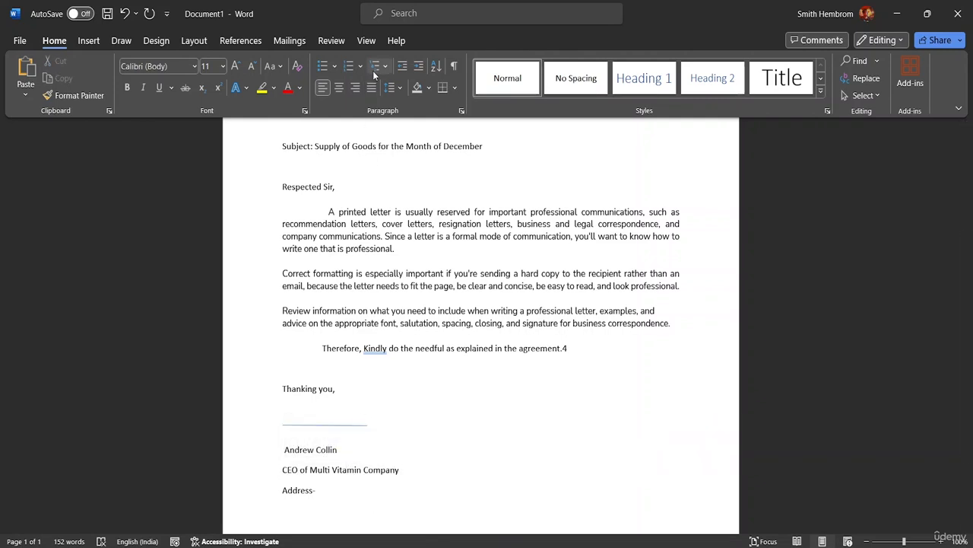
left_click(419, 66)
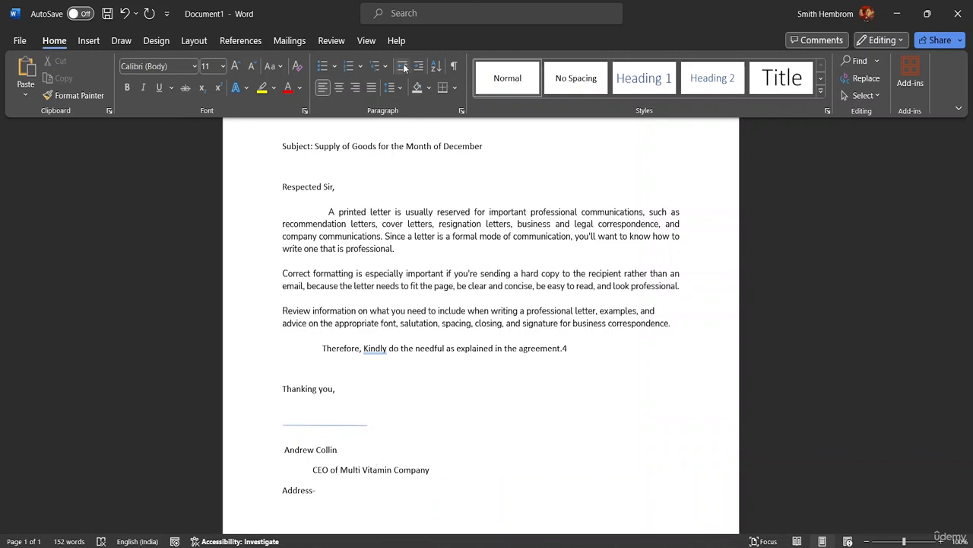
left_click(402, 67)
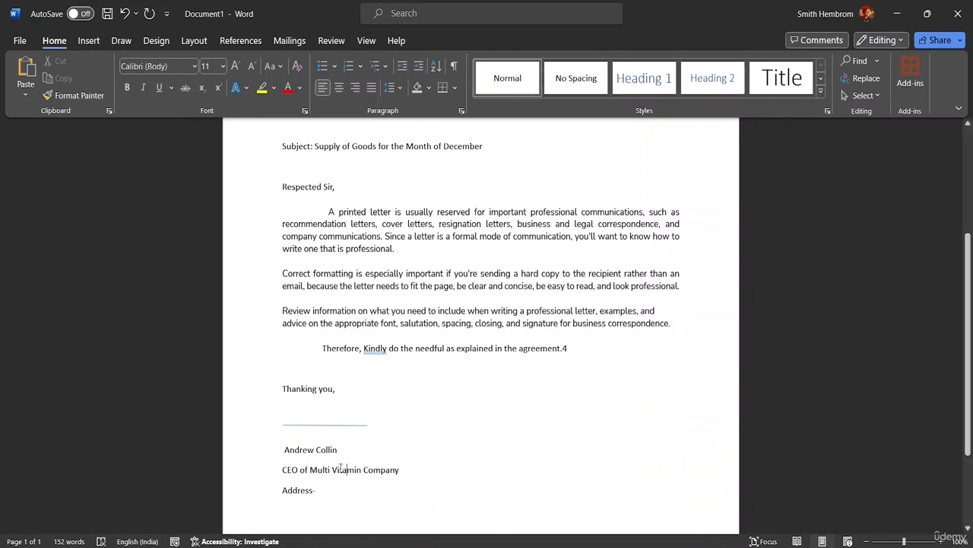
Step: Enlarge the whole subject line "Subject: Supply of Goods for the Month of December" to 13 pt and make it bold
scroll(373, 260, "down", 1)
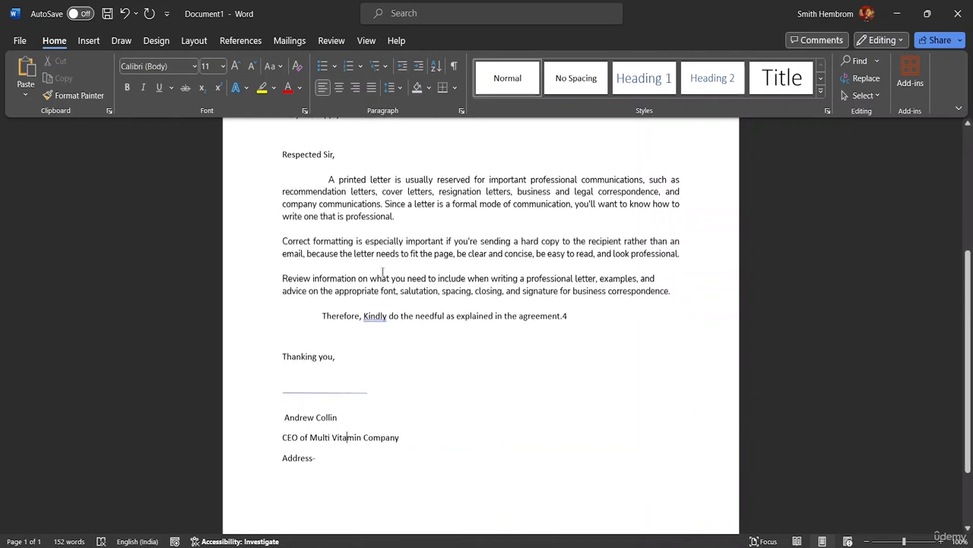
scroll(365, 265, "up", 6)
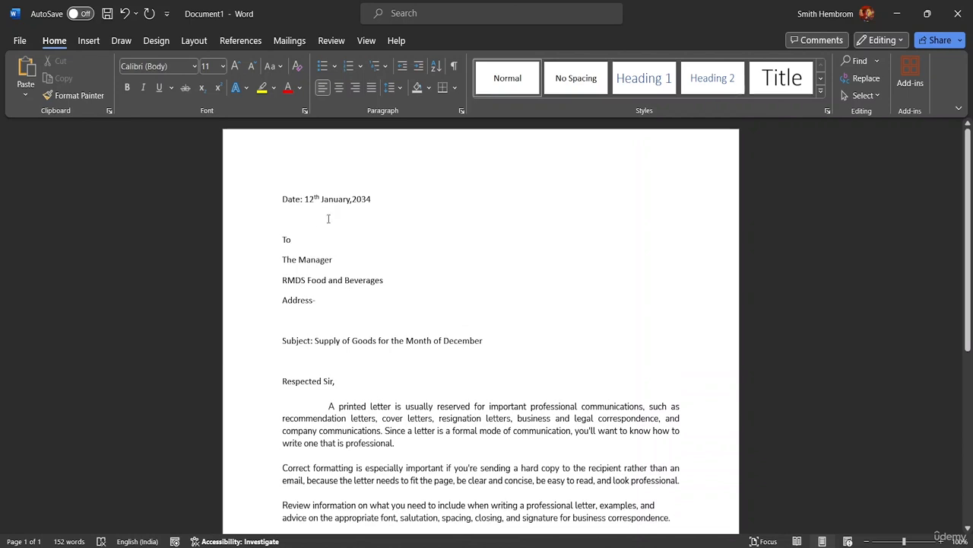
scroll(346, 242, "down", 3)
scroll(344, 269, "up", 2)
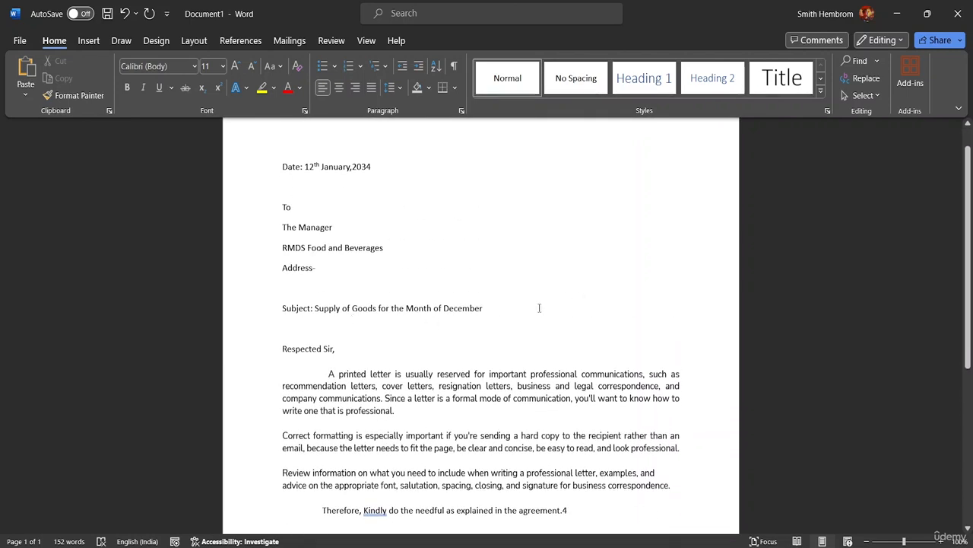
left_click_drag(487, 307, 283, 308)
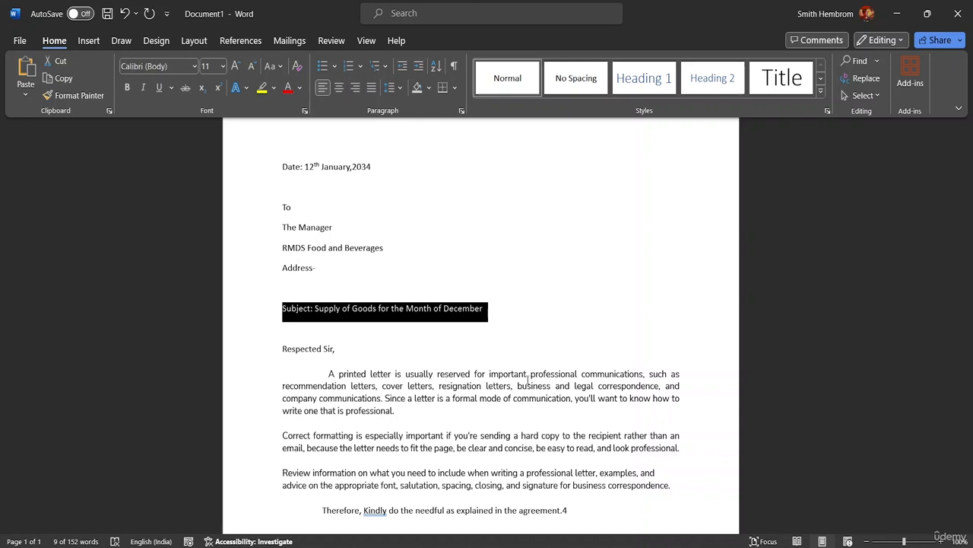
key("ctrl+shift+period")
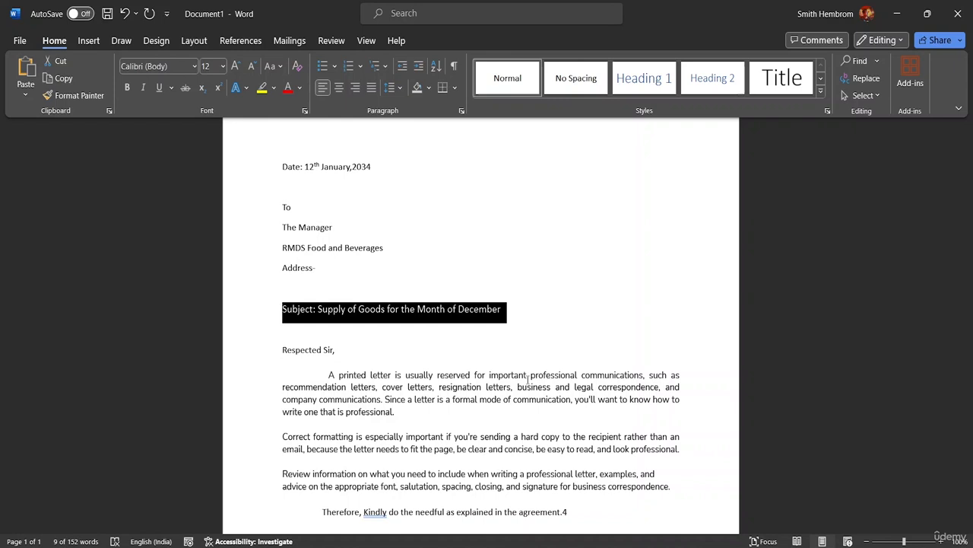
key("ctrl+bracketright")
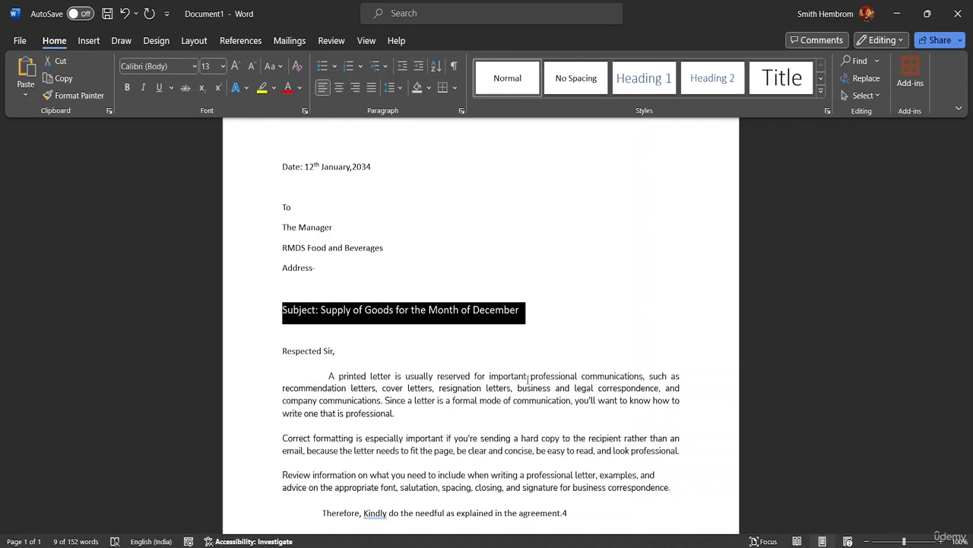
key("ctrl+bracketleft")
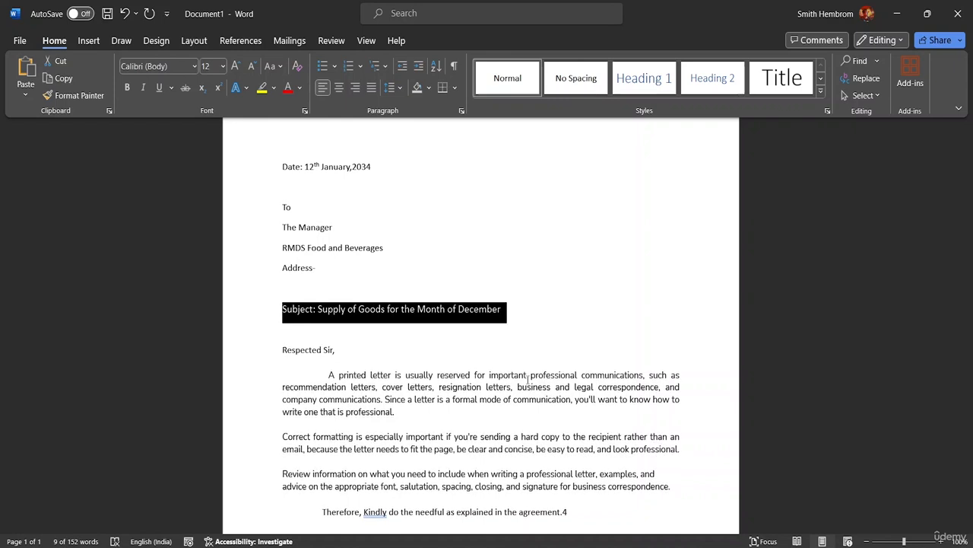
key("ctrl+bracketleft")
key("ctrl+bracketright")
key("ctrl+bracketright")
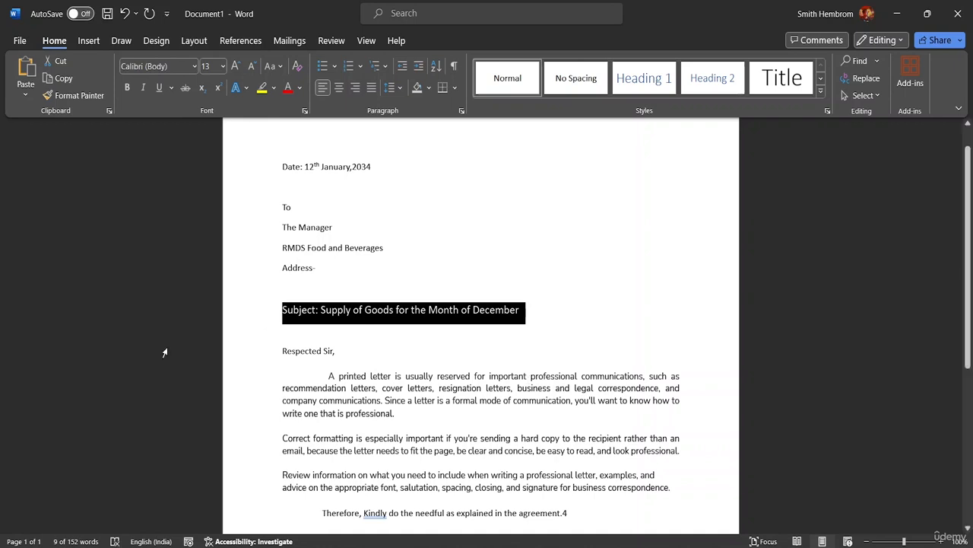
left_click(131, 89)
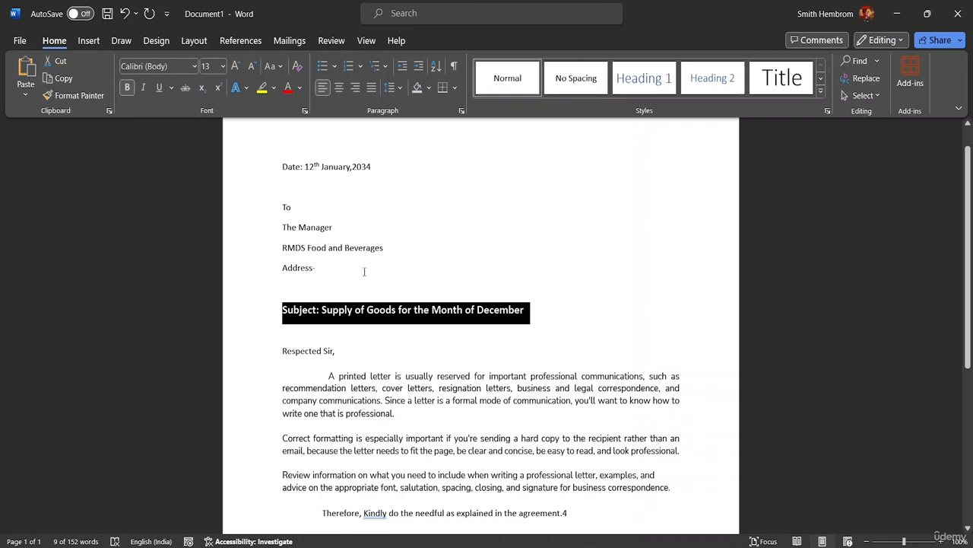
Step: Highlight the first body paragraph's last sentence, starting "Since a letter is a formal mode of communication", in yellow
scroll(364, 272, "down", 6)
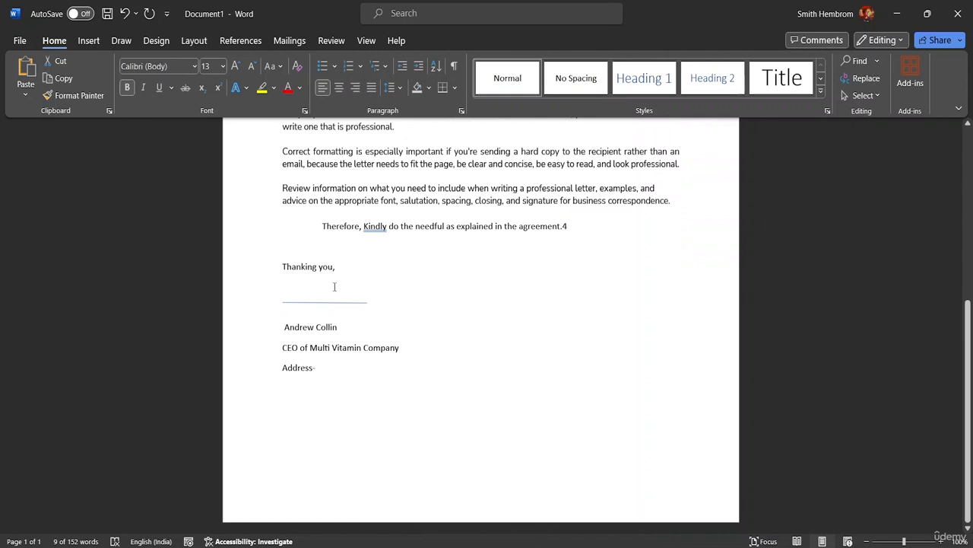
scroll(333, 287, "up", 6)
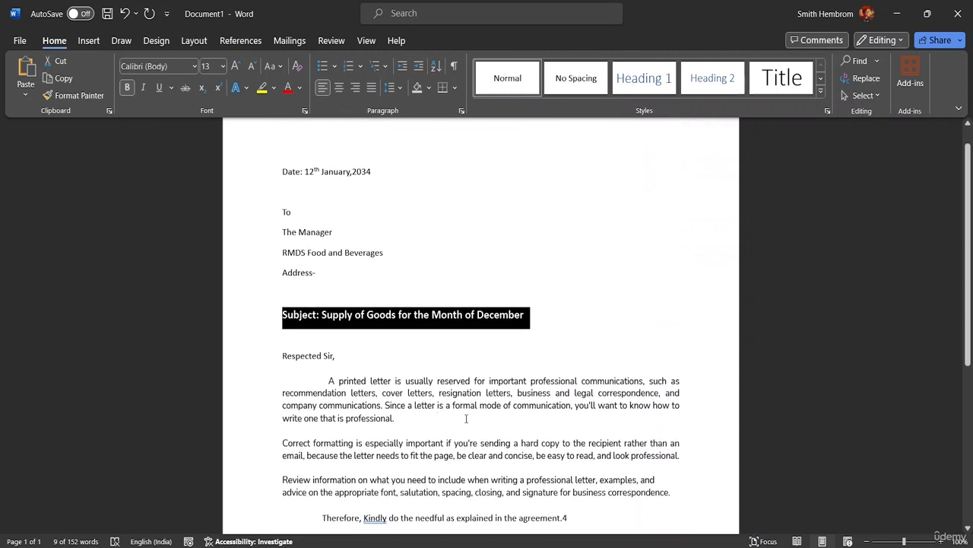
left_click_drag(385, 405, 723, 422)
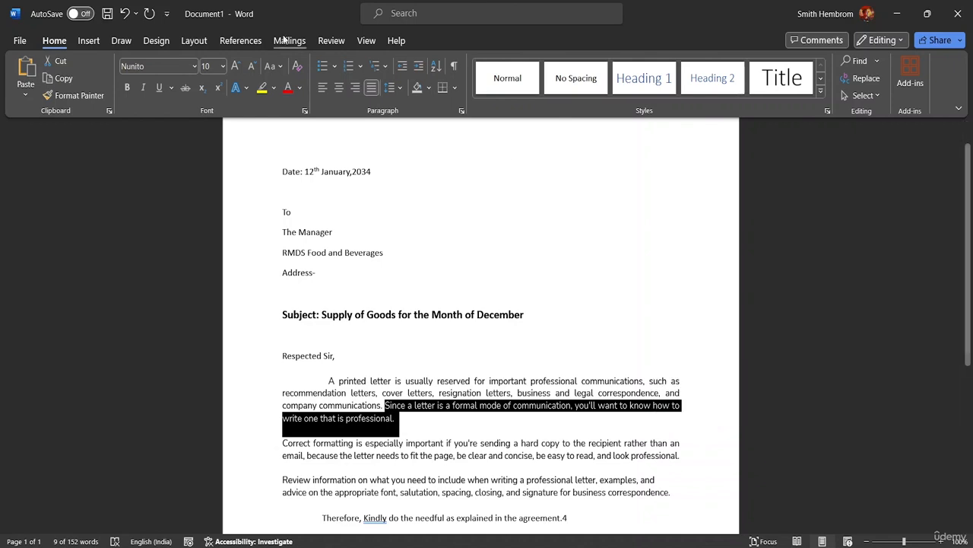
left_click(274, 88)
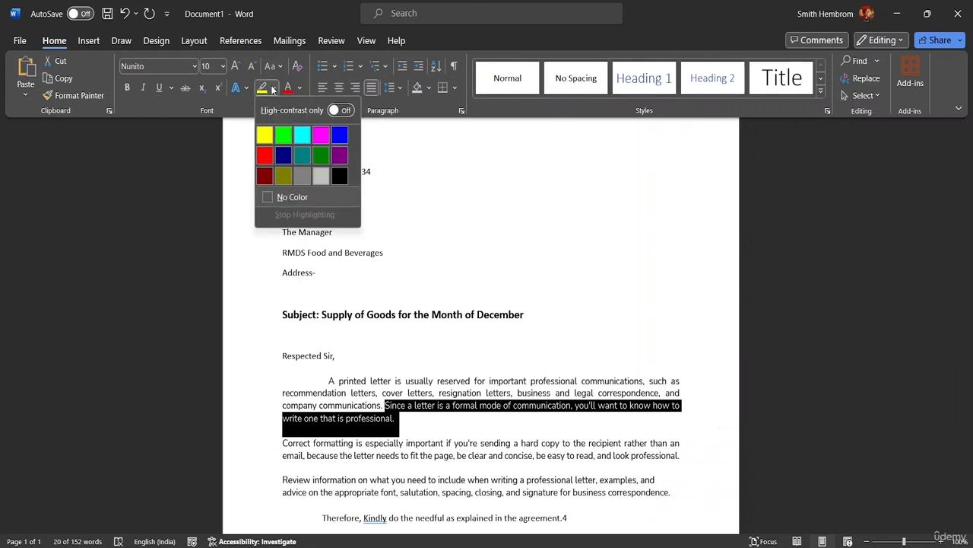
double_click(269, 139)
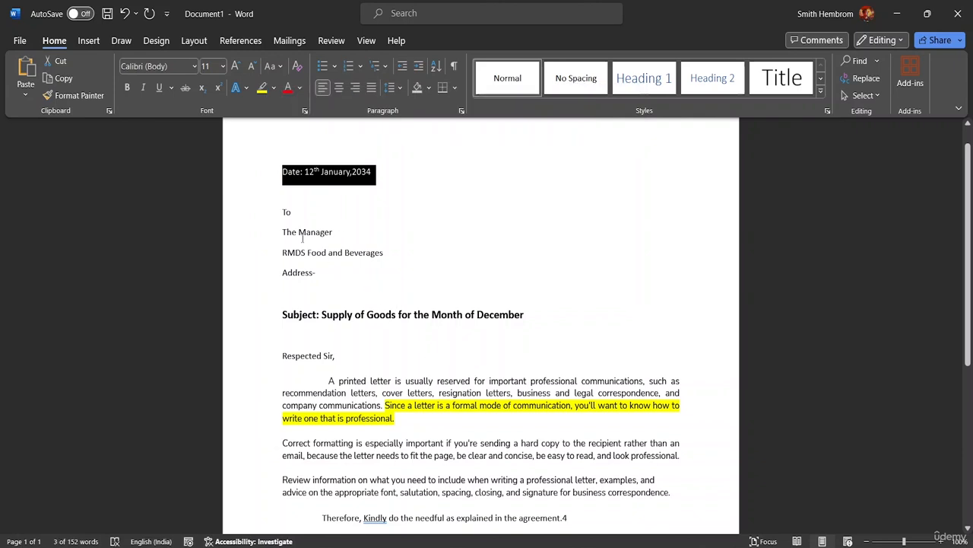
Step: Set the word "To" above the recipient lines to 14 pt and make it bold
left_click_drag(277, 212, 301, 217)
left_click(339, 231)
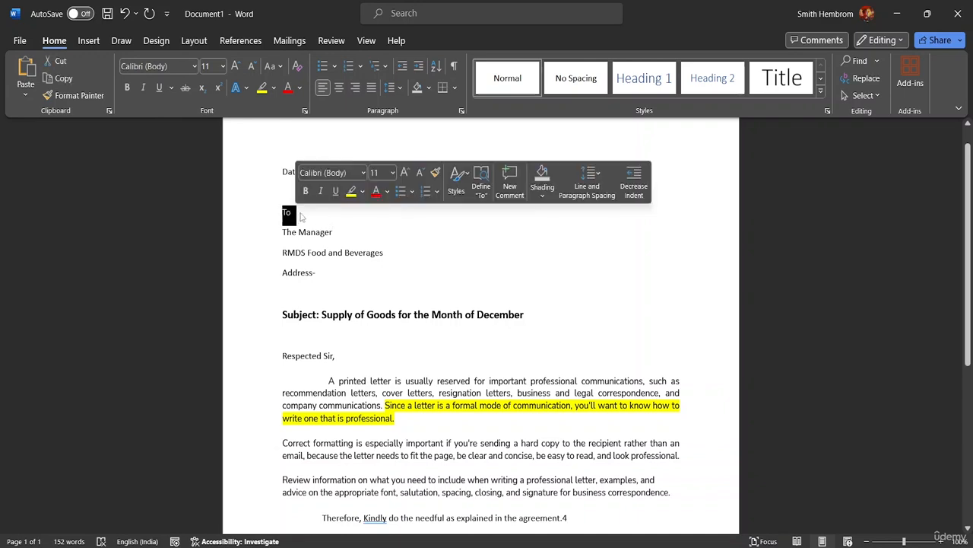
left_click(223, 67)
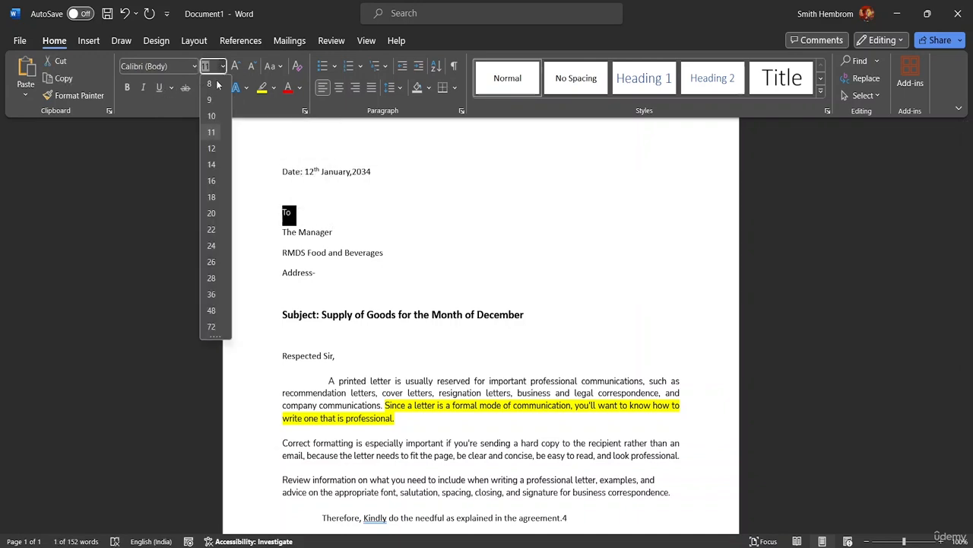
left_click(216, 164)
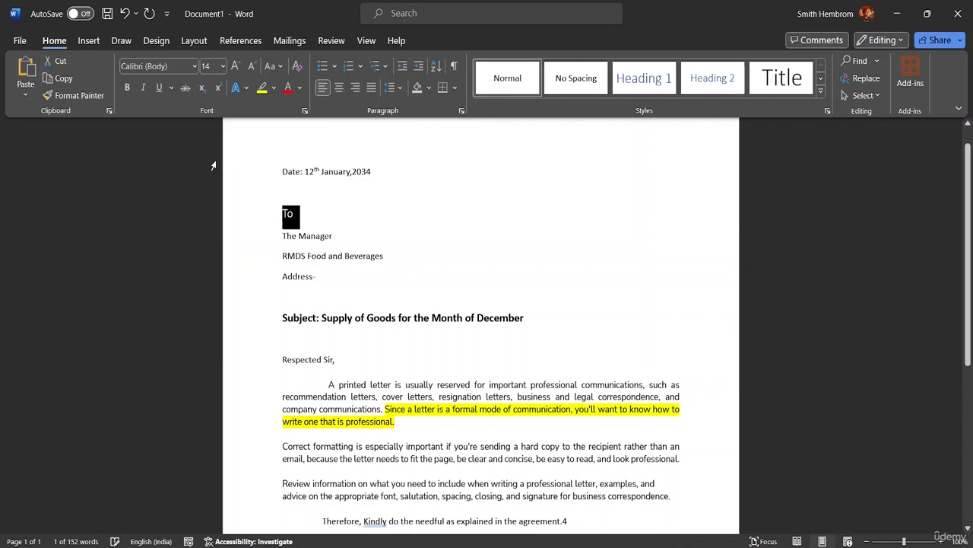
left_click(127, 89)
Step: Set the font size of the date line at the start of the letter to 12 pt
left_click(375, 171)
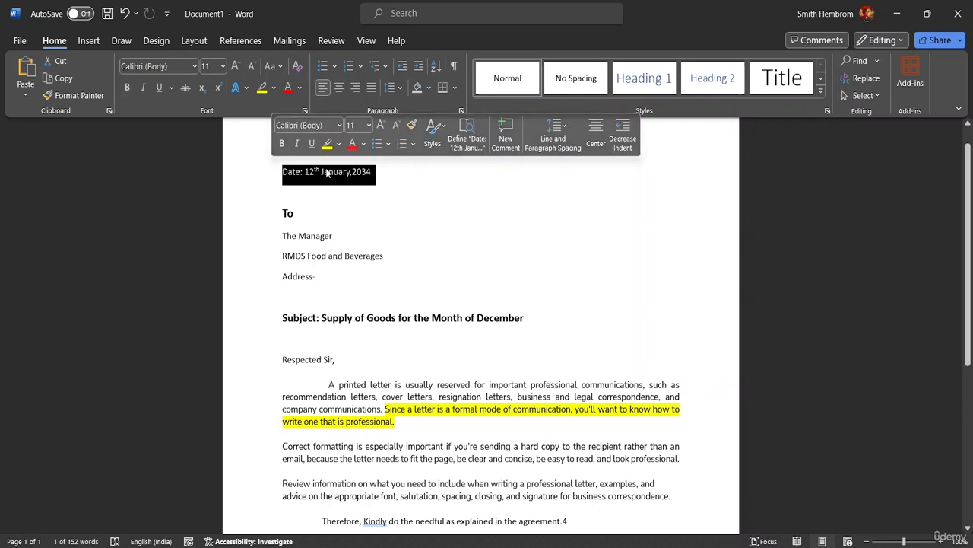
left_click(369, 125)
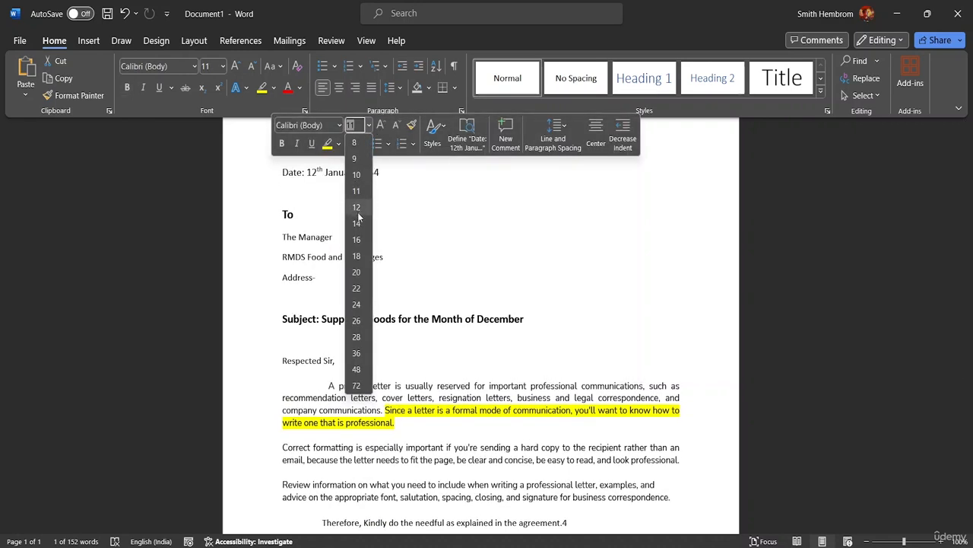
left_click(357, 209)
left_click(292, 214)
Step: Make the date line bold and change its font color to a dark orange theme shade
left_click_drag(383, 169, 275, 170)
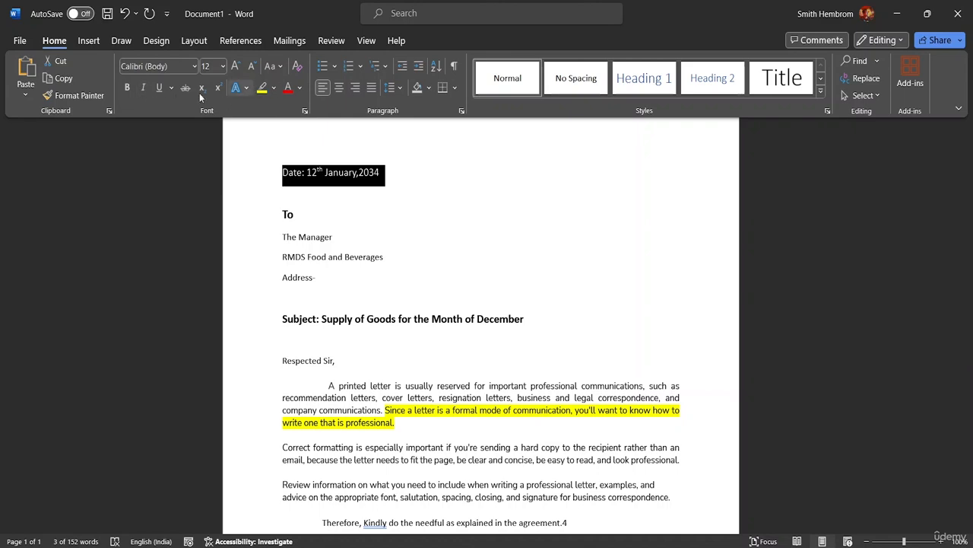
left_click(127, 88)
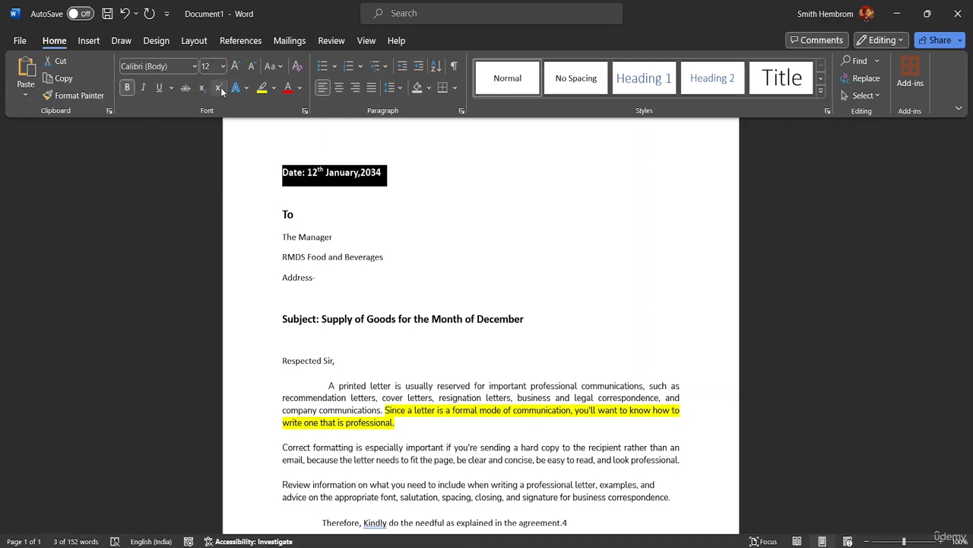
left_click(301, 88)
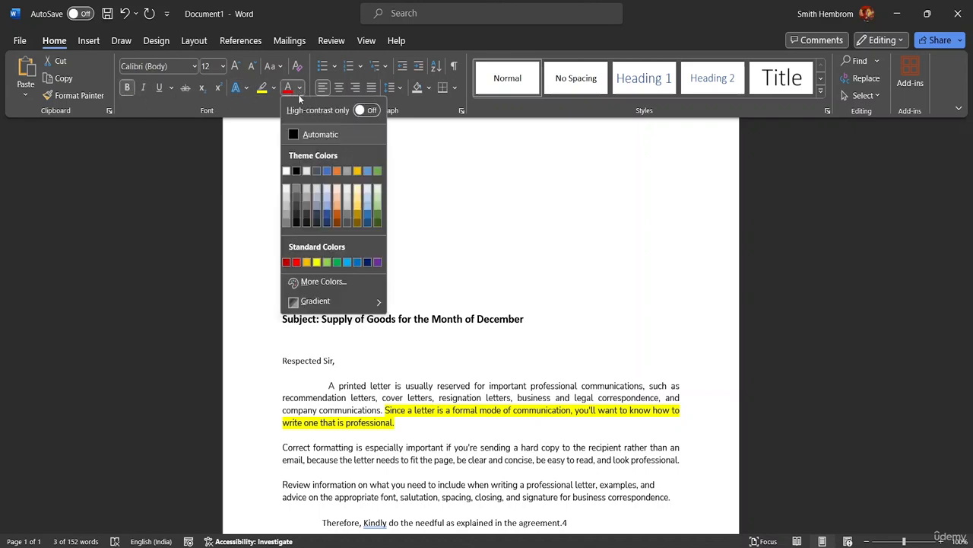
left_click(337, 219)
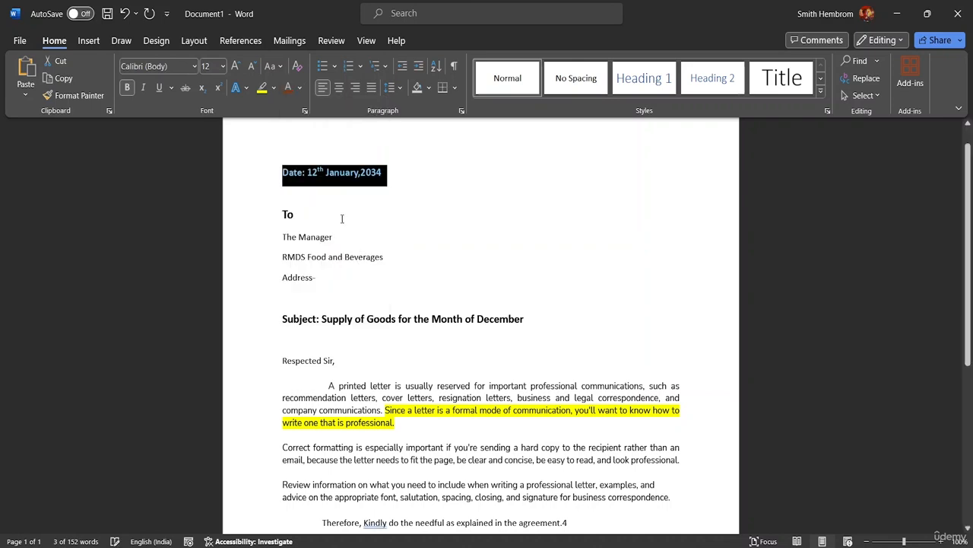
Step: Look over the whole letter and check its page layout in the print preview
left_click(346, 216)
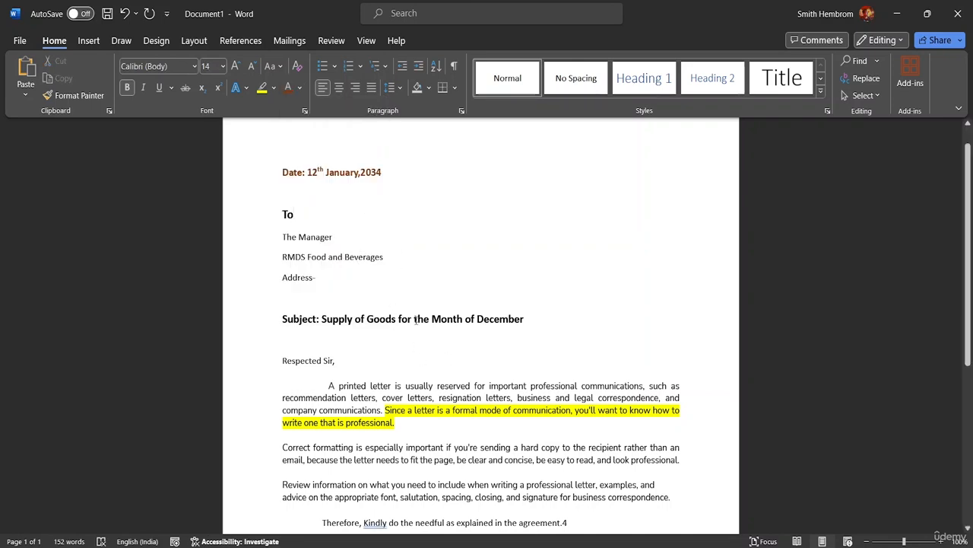
scroll(399, 349, "down", 4)
scroll(398, 349, "down", 2)
scroll(385, 349, "up", 7)
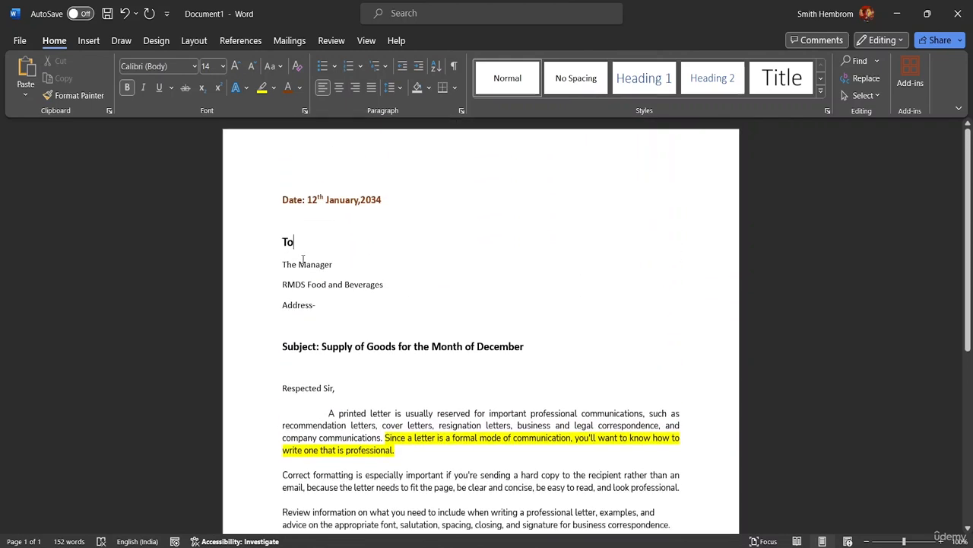
scroll(357, 274, "down", 3)
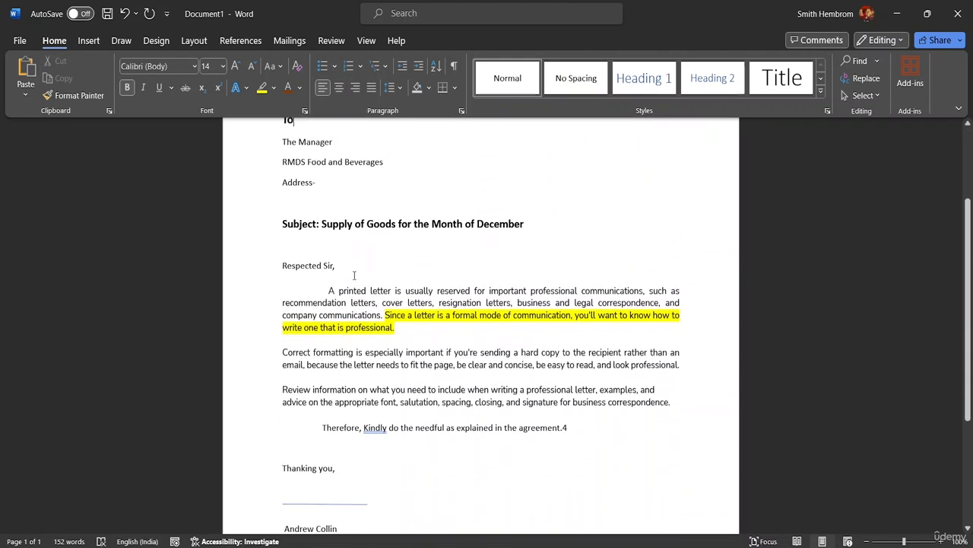
key("ctrl+p")
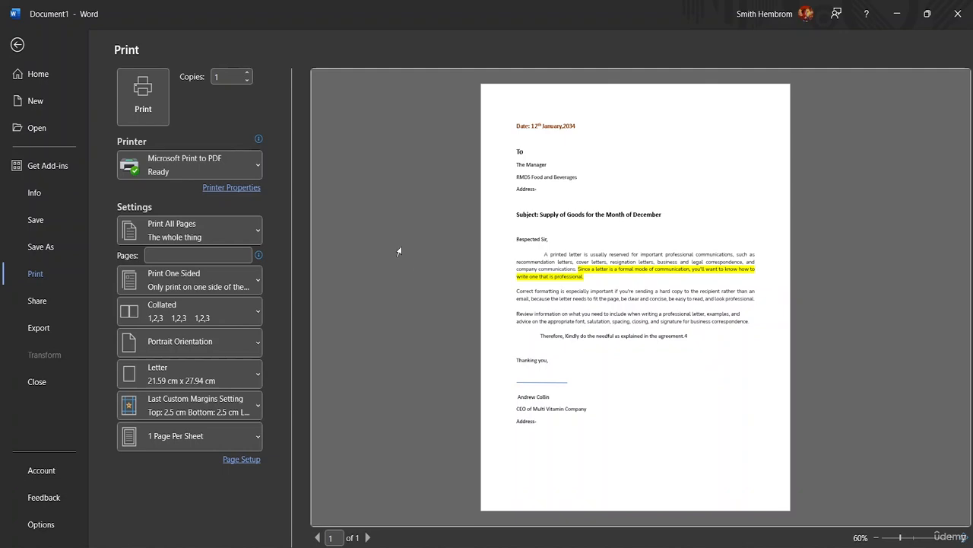
left_click(12, 47)
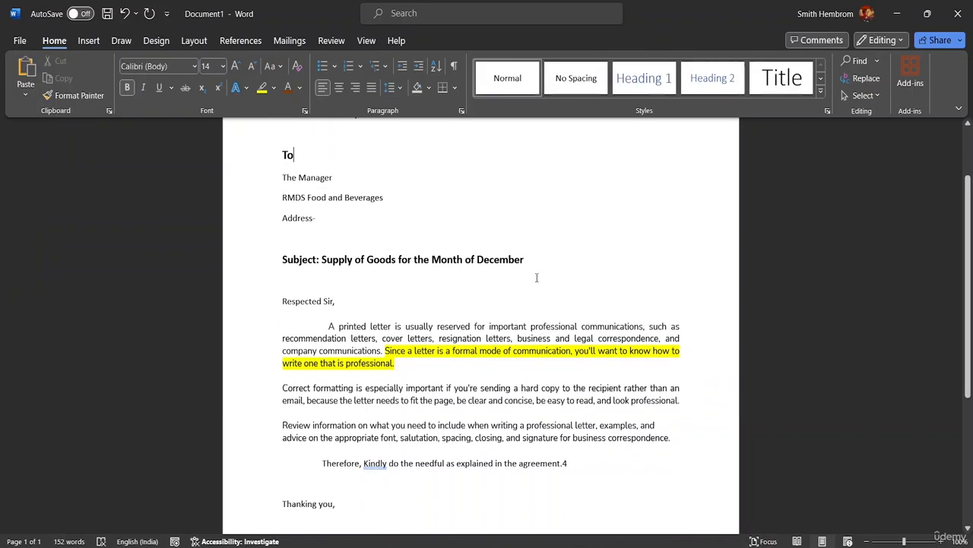
Step: View the letter in Read Mode and in Web Layout, and return to Print Layout
scroll(457, 281, "up", 2)
scroll(457, 281, "down", 1)
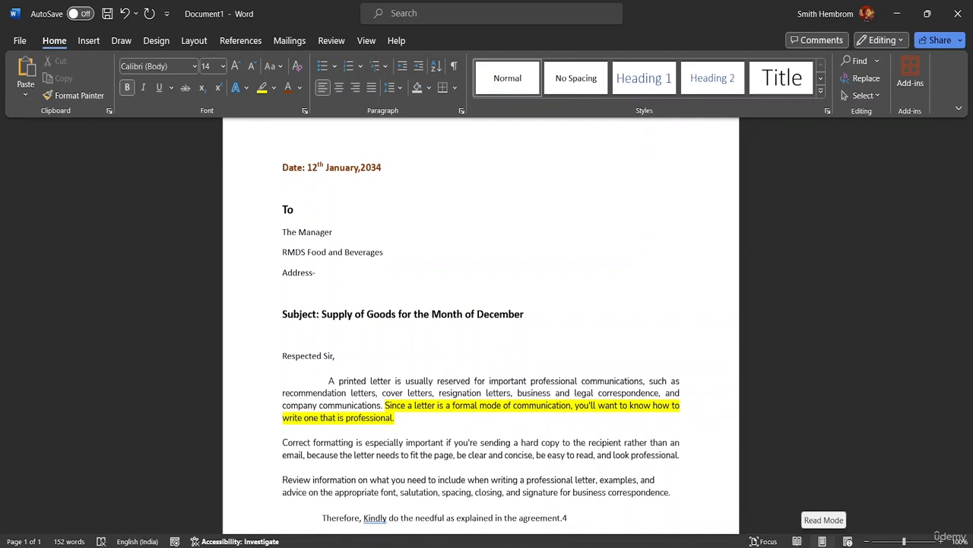
left_click(798, 541)
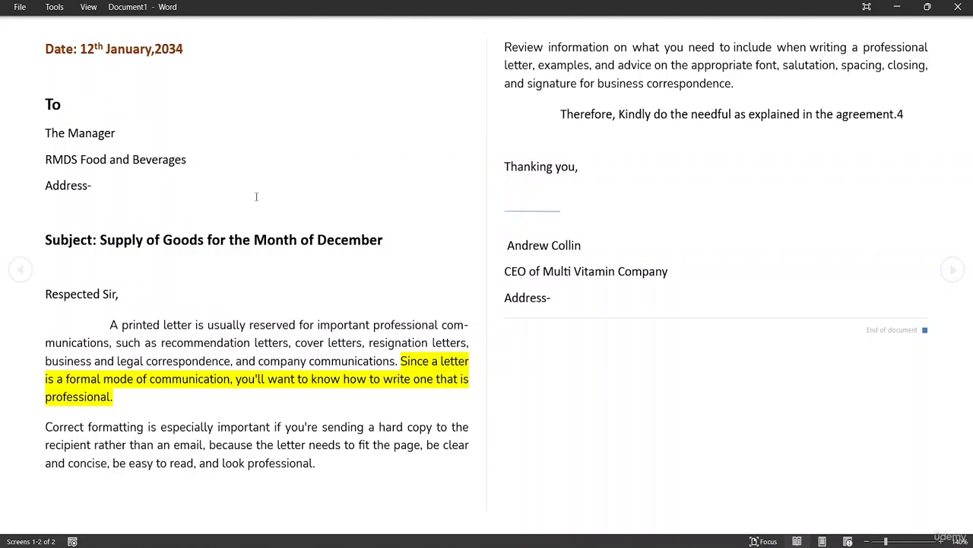
key("Escape")
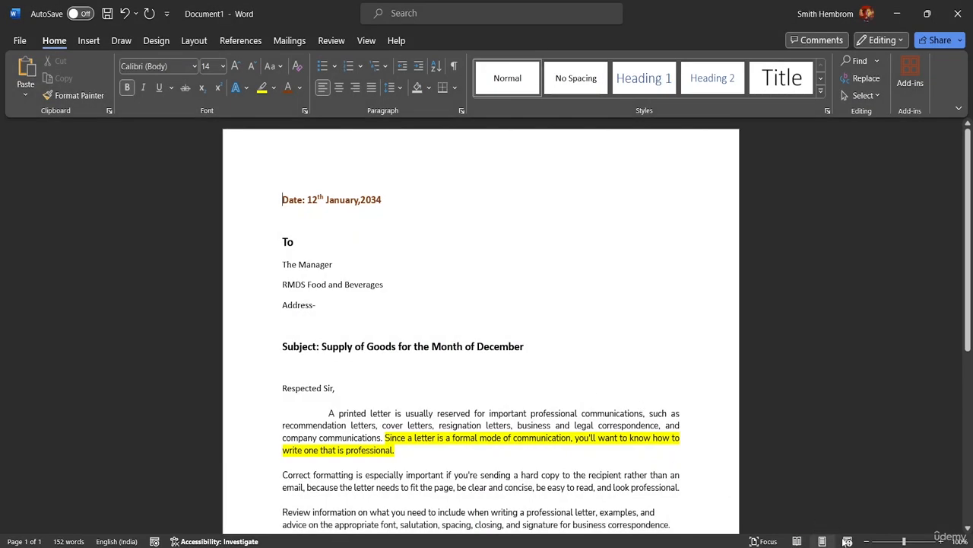
left_click(847, 540)
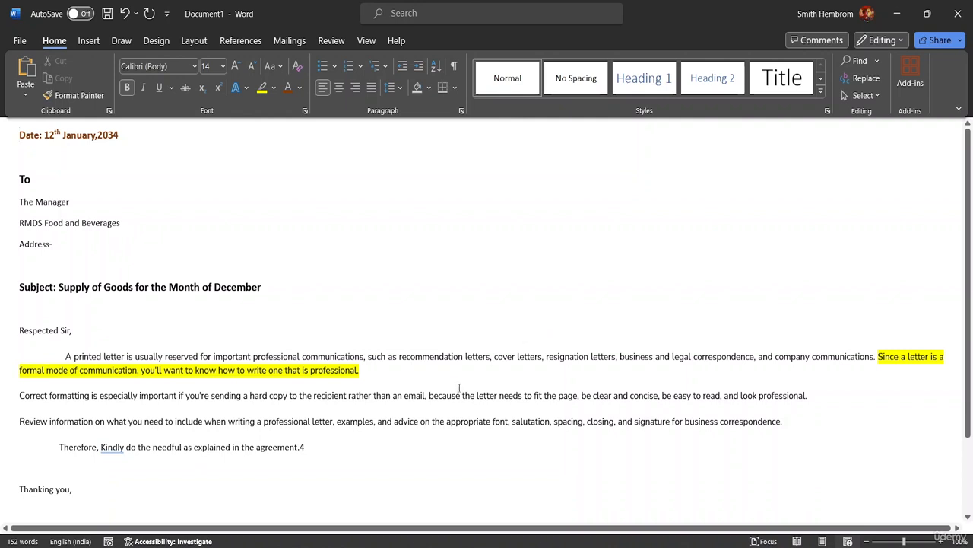
mouse_move(598, 546)
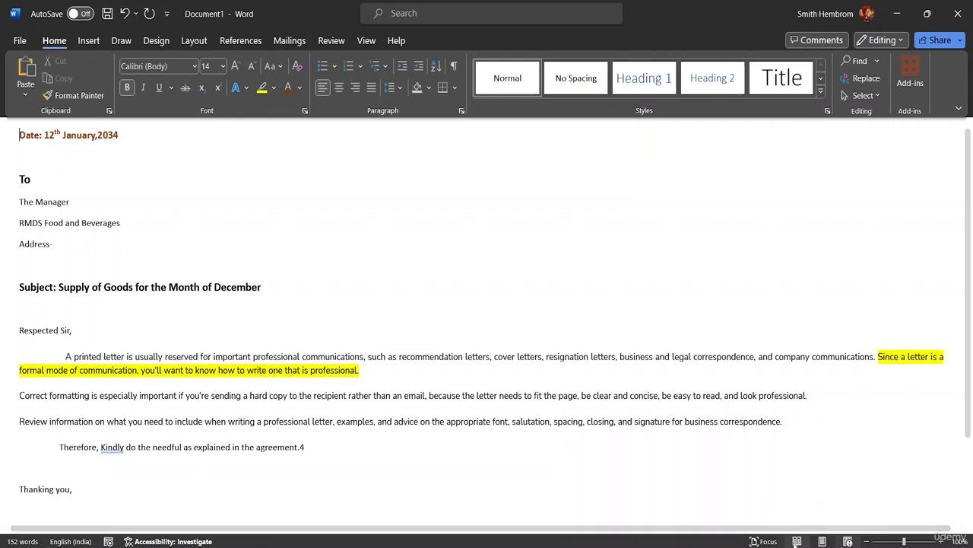
left_click(822, 541)
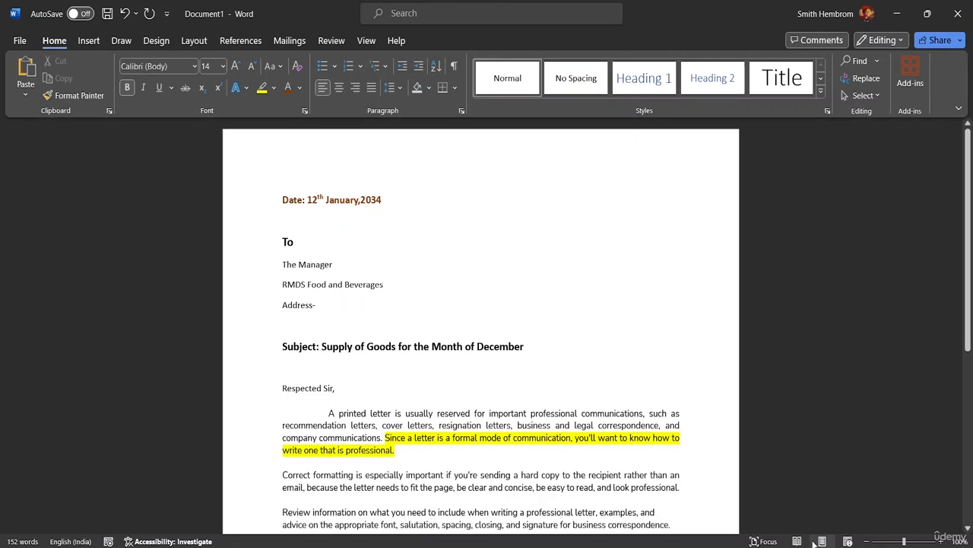
Step: Remove the indent before the closing sentence "Therefore, Kindly do the needful" so it starts at the page margin
scroll(482, 218, "down", 5)
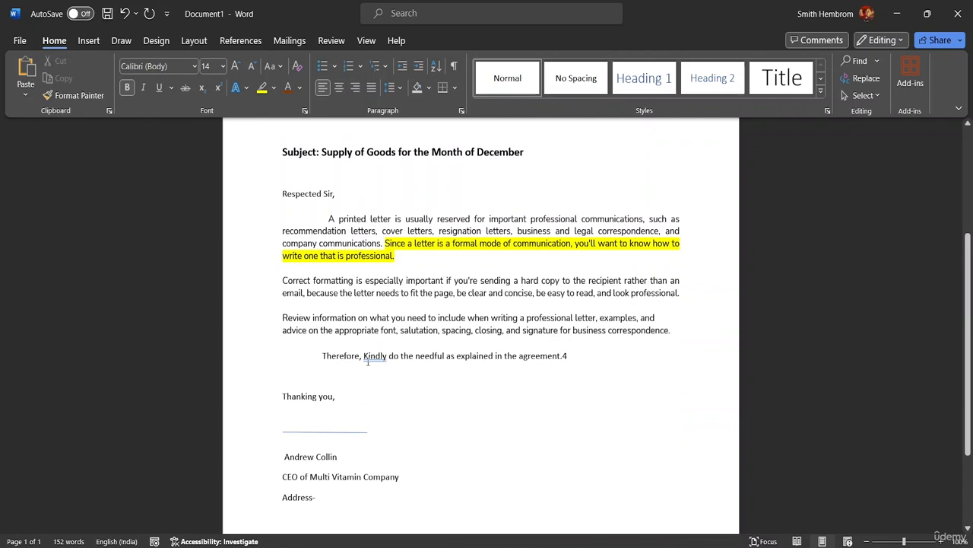
left_click(323, 357)
key("BackSpace")
key("BackSpace")
key("BackSpace")
key("BackSpace")
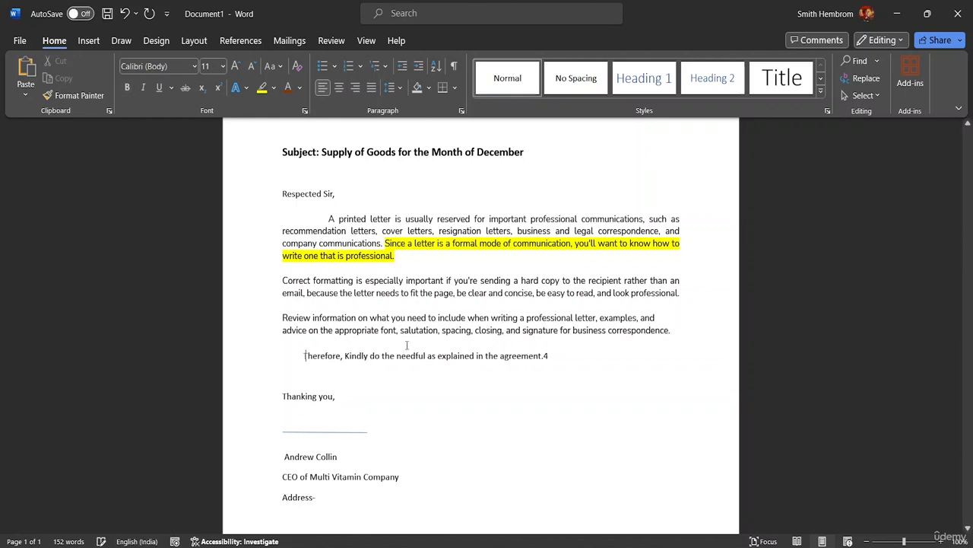
key("Return")
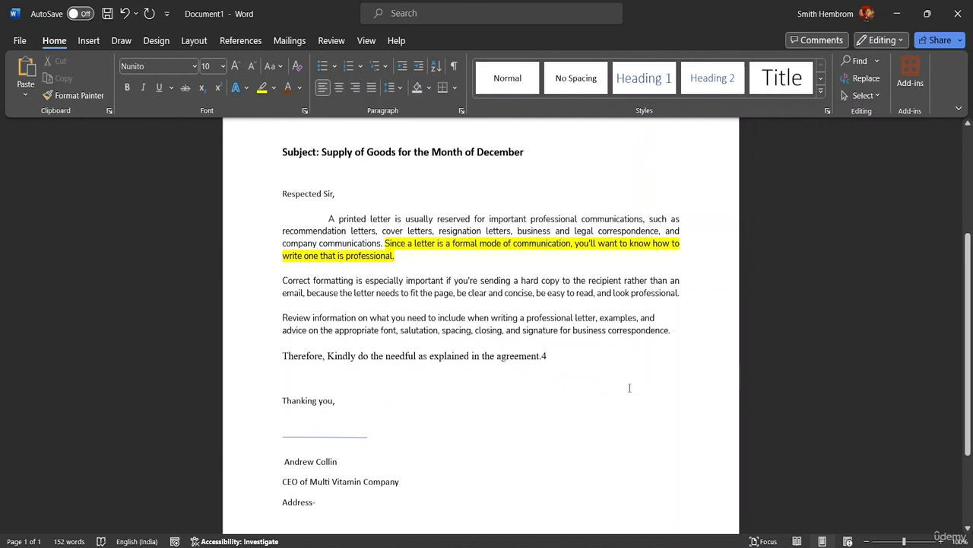
Step: Delete the stray "4" after "agreement." at the end of the closing sentence
left_click(552, 358)
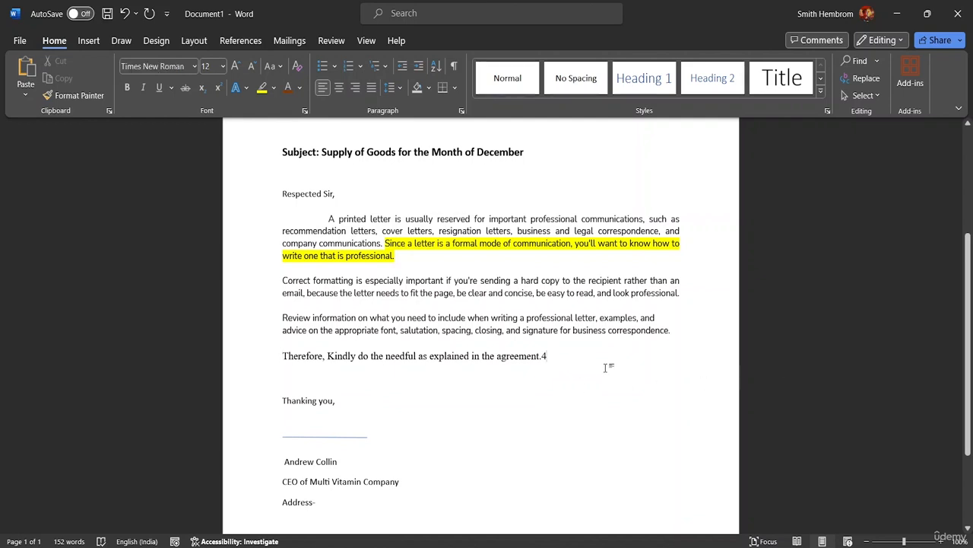
key("BackSpace")
left_click_drag(676, 325, 596, 320)
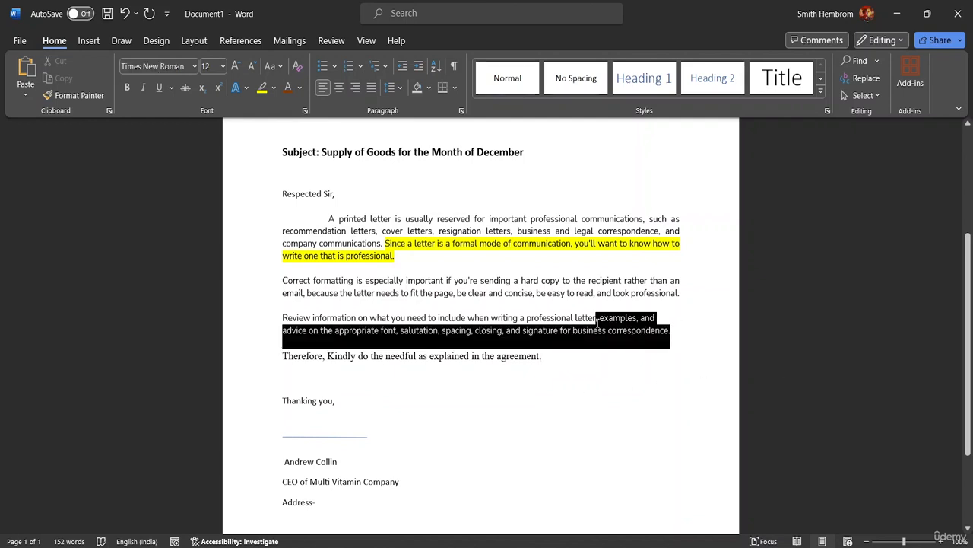
left_click(583, 357)
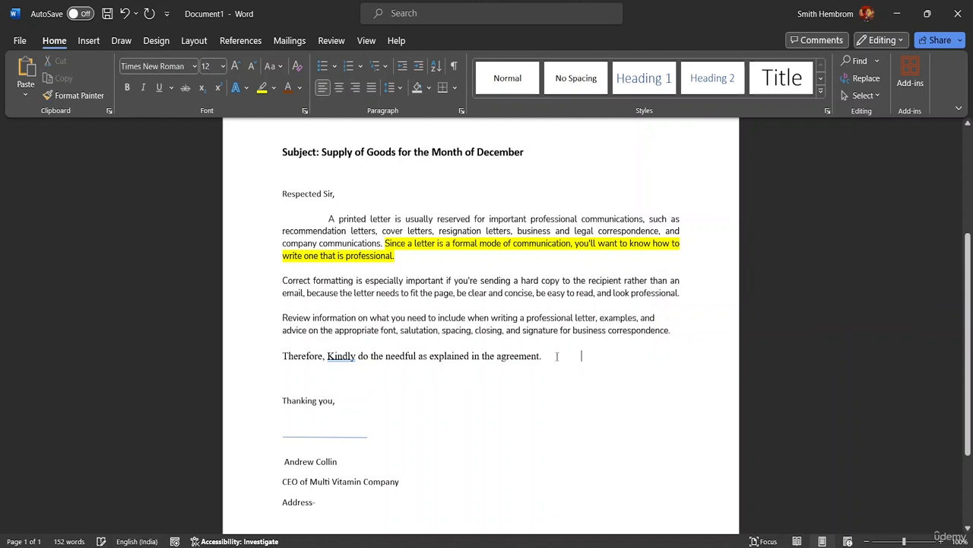
Step: Set the font size of the closing sentence starting "Therefore, Kindly" to 10 pt
left_click_drag(545, 356, 303, 365)
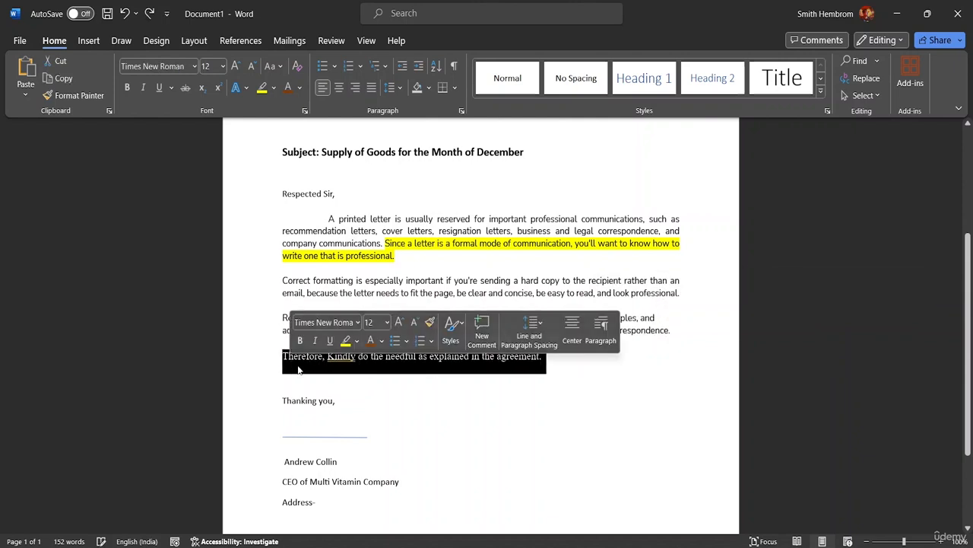
left_click(222, 67)
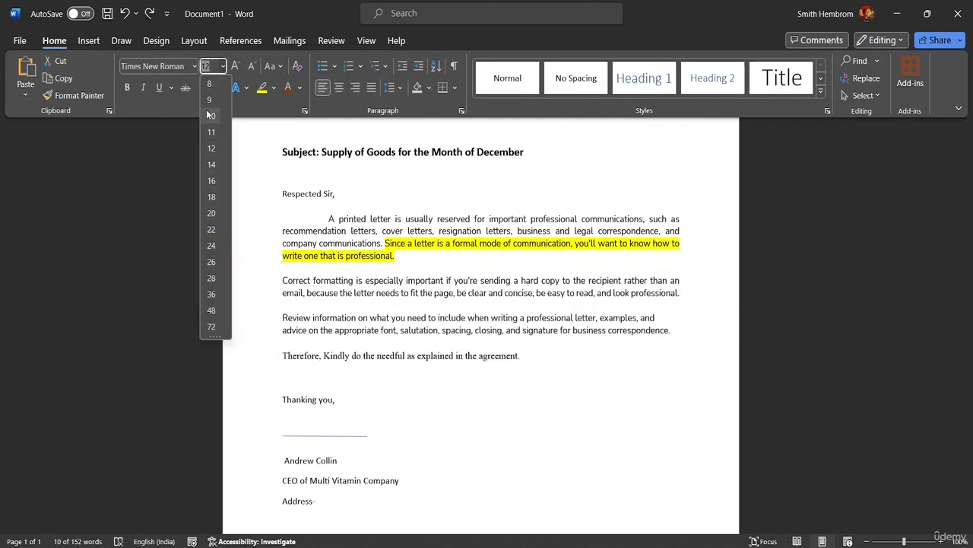
left_click(211, 116)
left_click(564, 373)
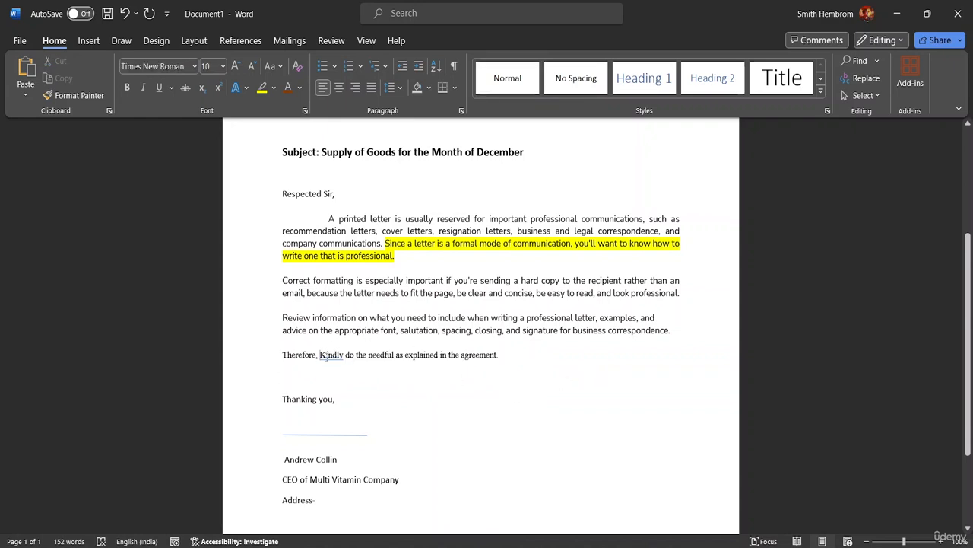
Step: Change "Kindly" to lowercase "kindly" in the closing sentence
key("Delete")
key("Delete")
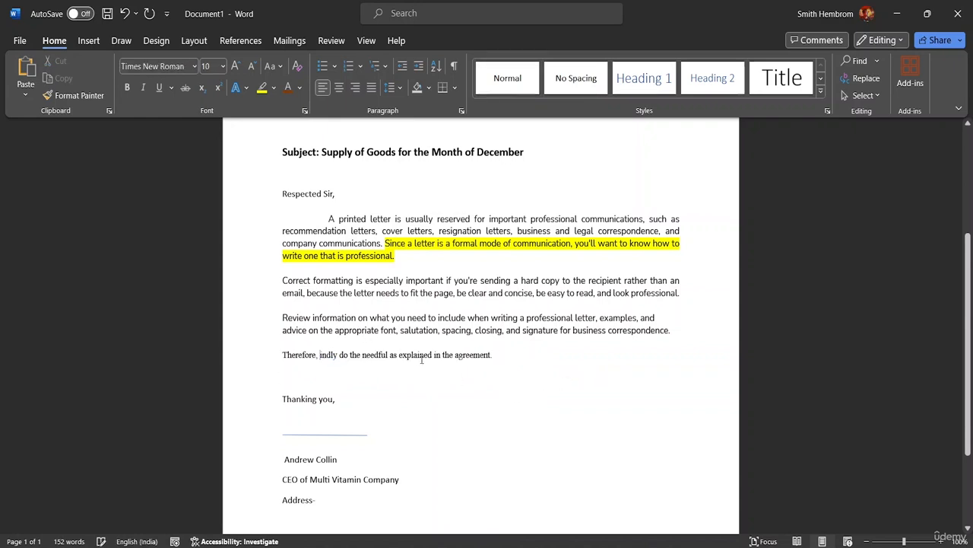
type("k")
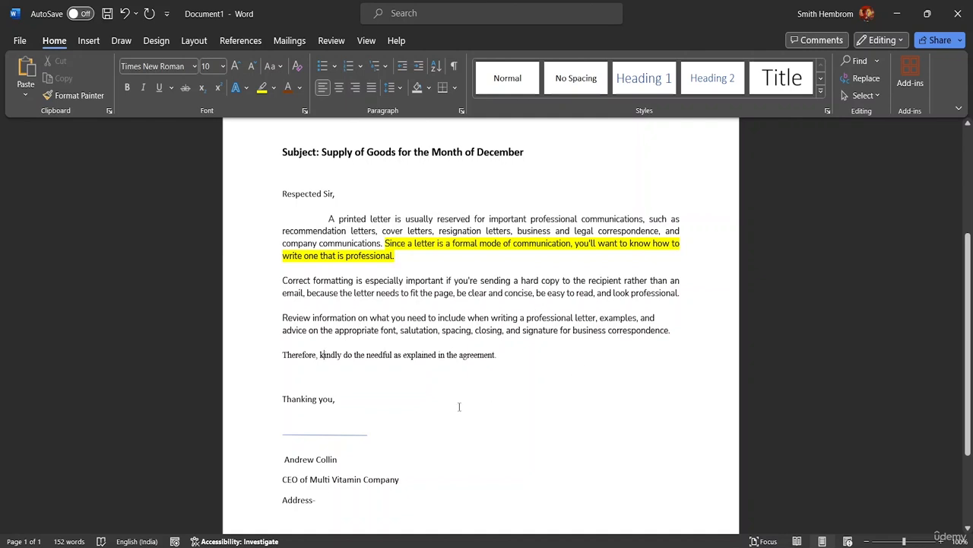
Step: Misspell "needful" as "needfl" in the closing sentence by removing its letter "u"
double_click(390, 356)
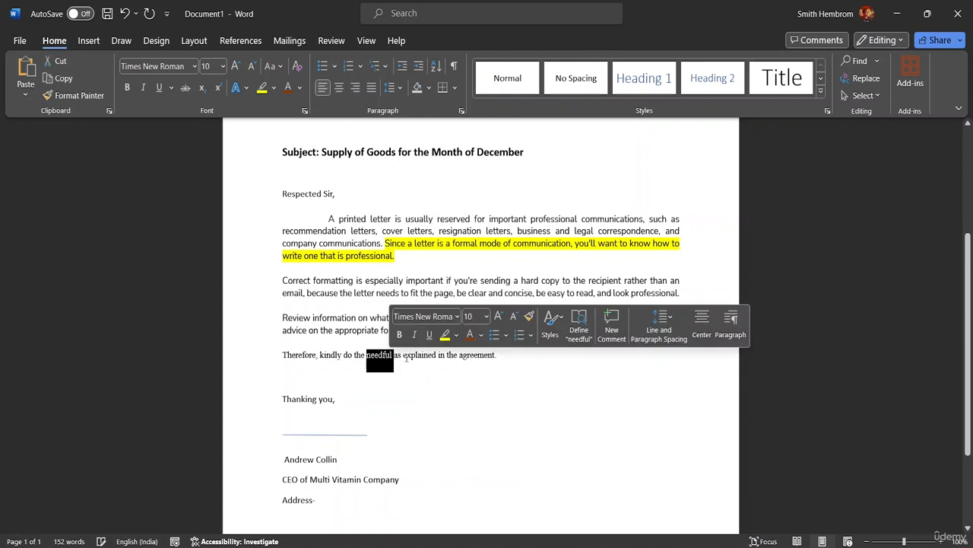
left_click(392, 356)
key("BackSpace")
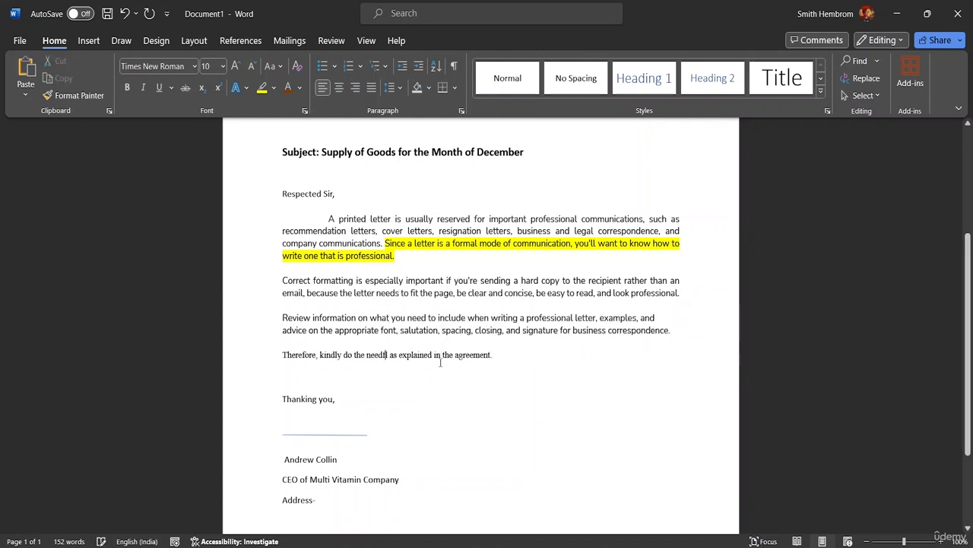
left_click(405, 380)
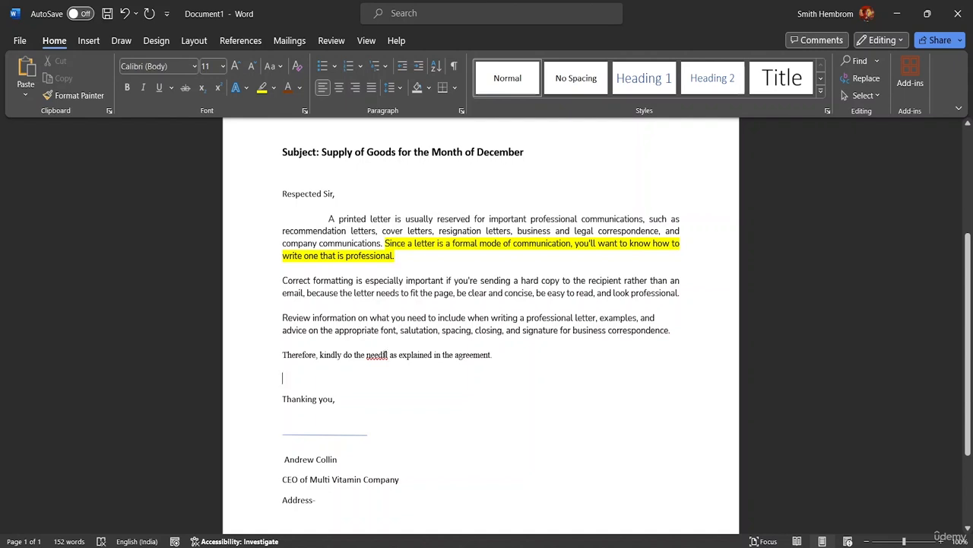
left_click(386, 354)
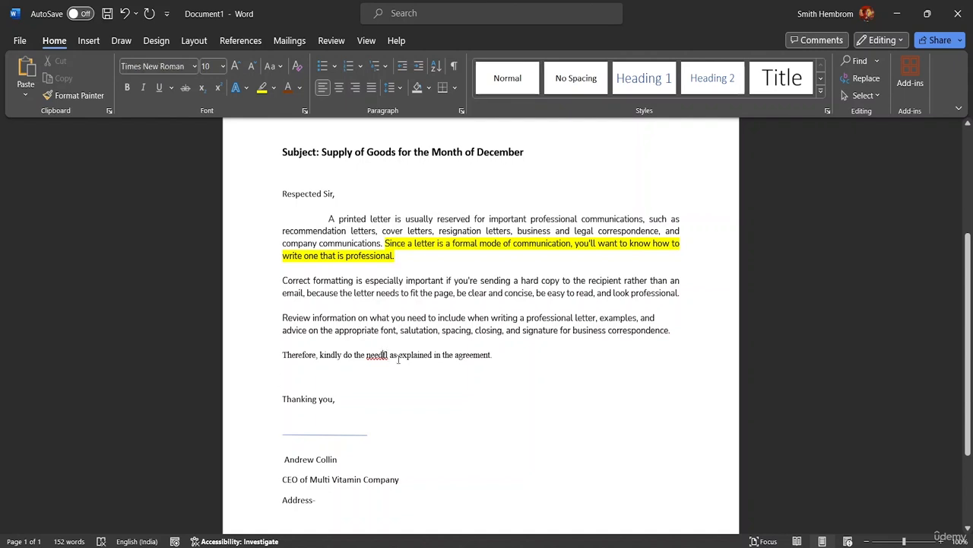
Step: Hide both spelling and grammar errors in Document1 only through the Proofing exceptions in Word Options
left_click(167, 14)
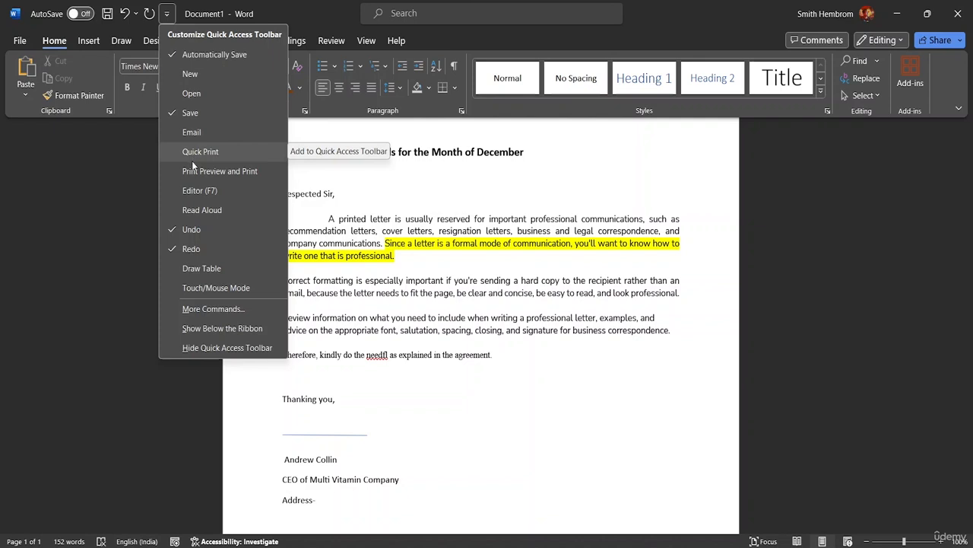
left_click(194, 309)
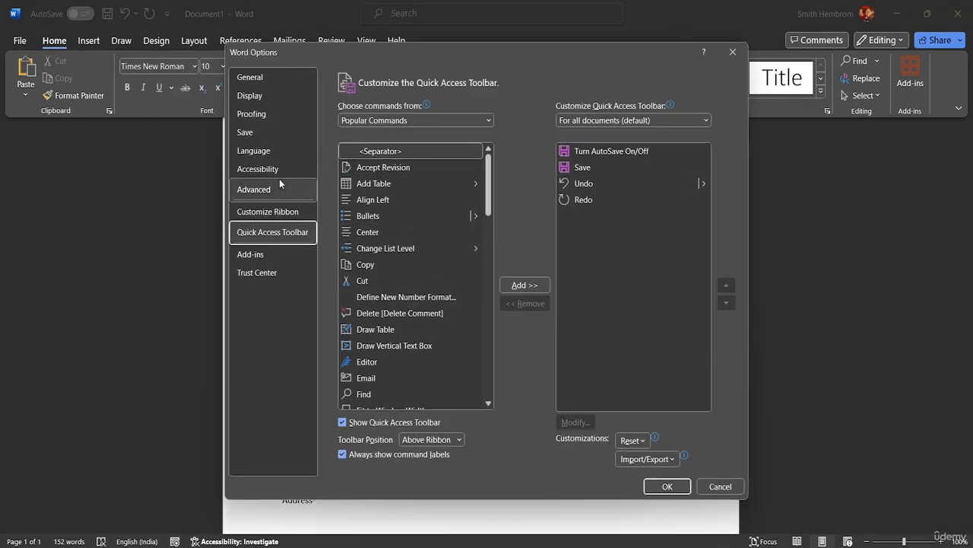
left_click(265, 113)
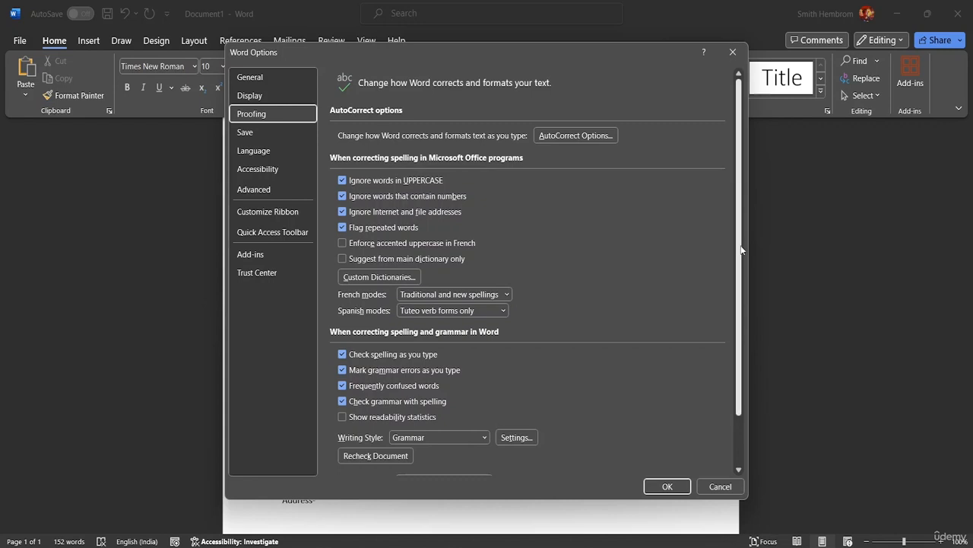
scroll(729, 244, "down", 2)
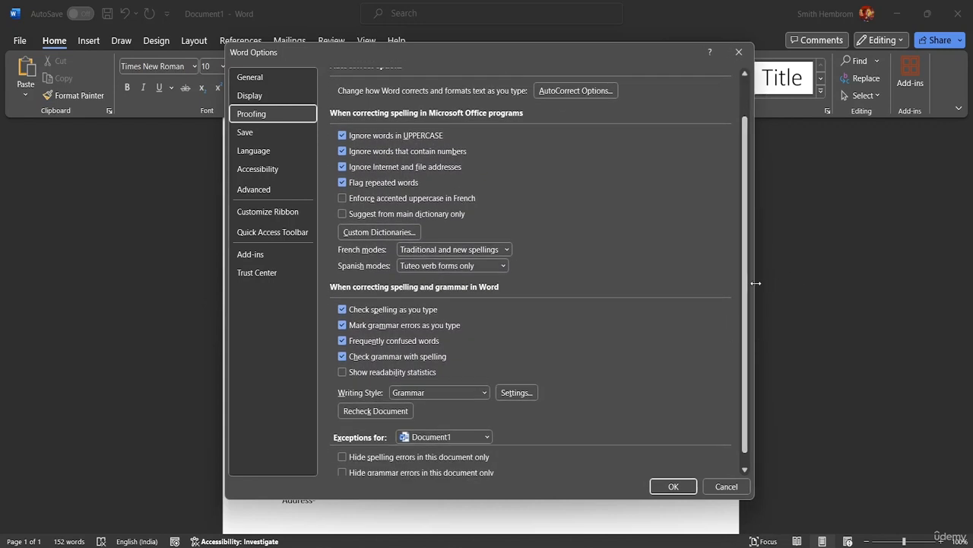
scroll(685, 320, "down", 1)
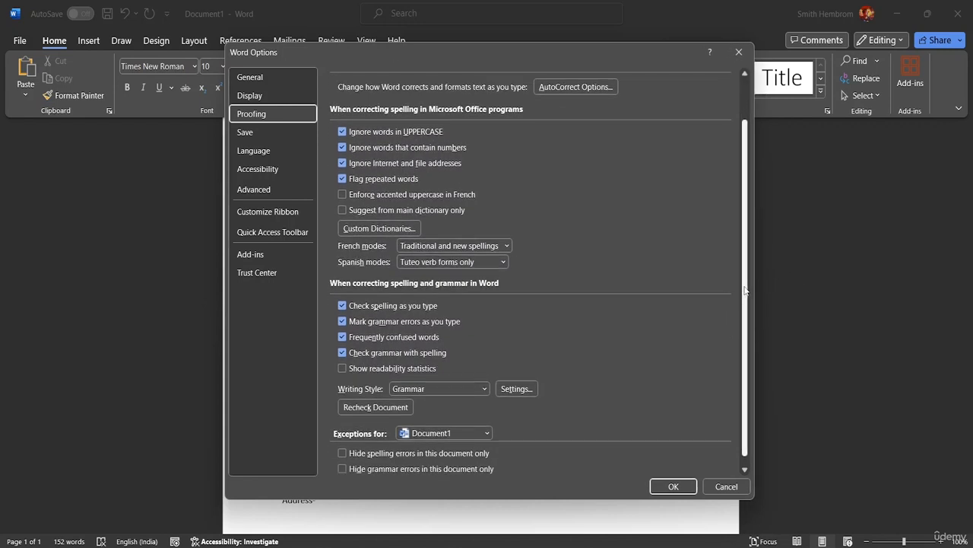
left_click(346, 443)
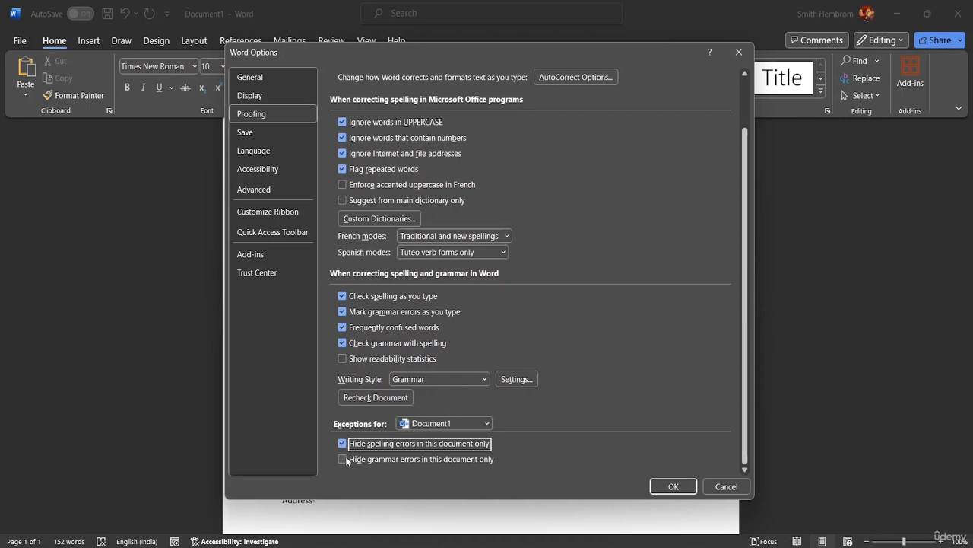
left_click(342, 459)
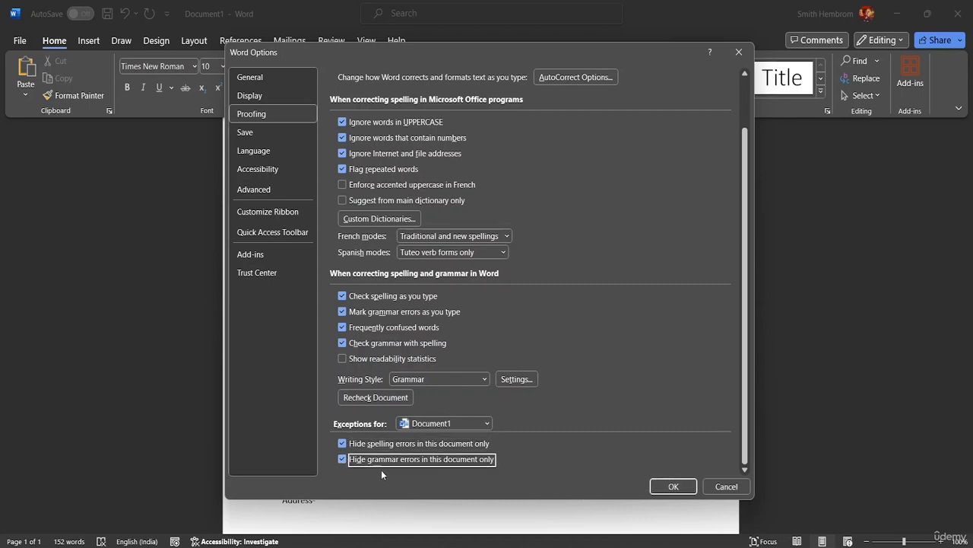
left_click(488, 422)
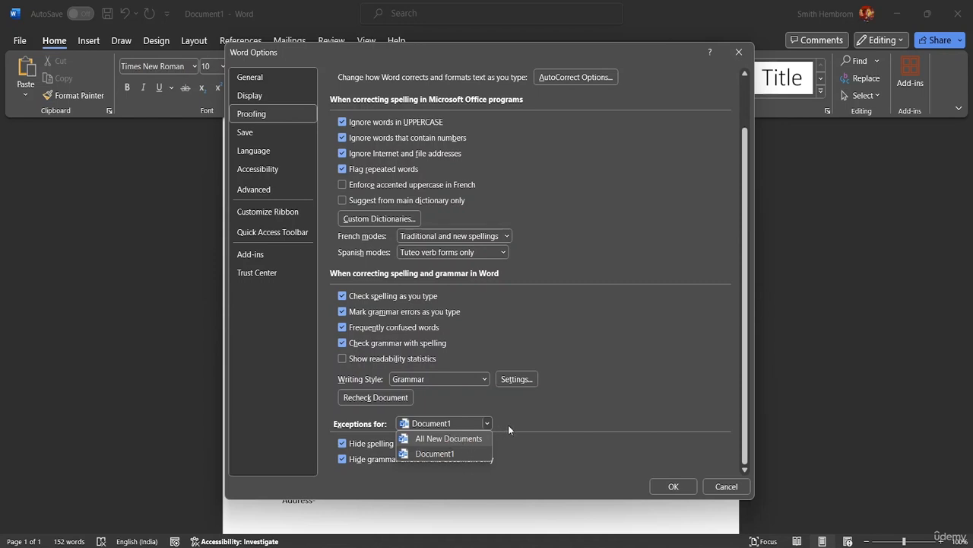
left_click(589, 426)
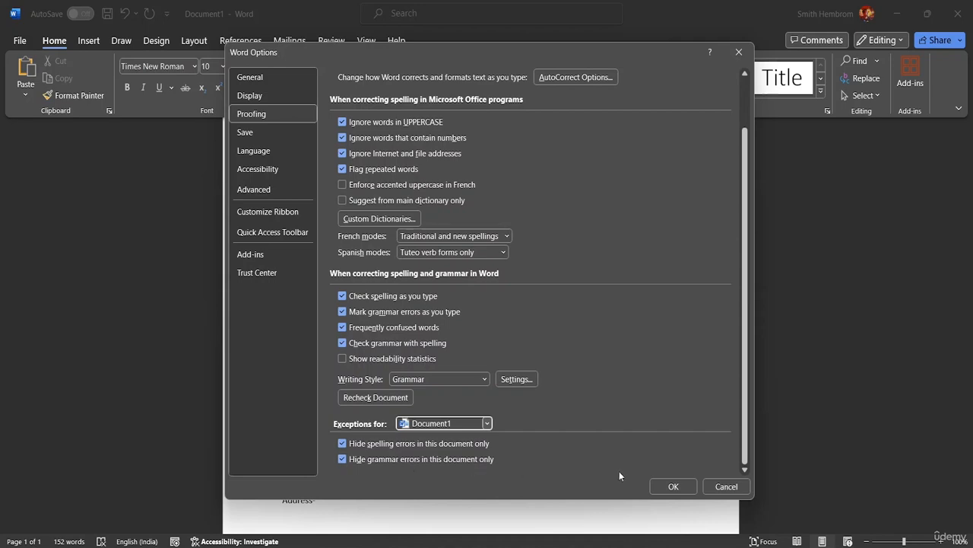
left_click(673, 487)
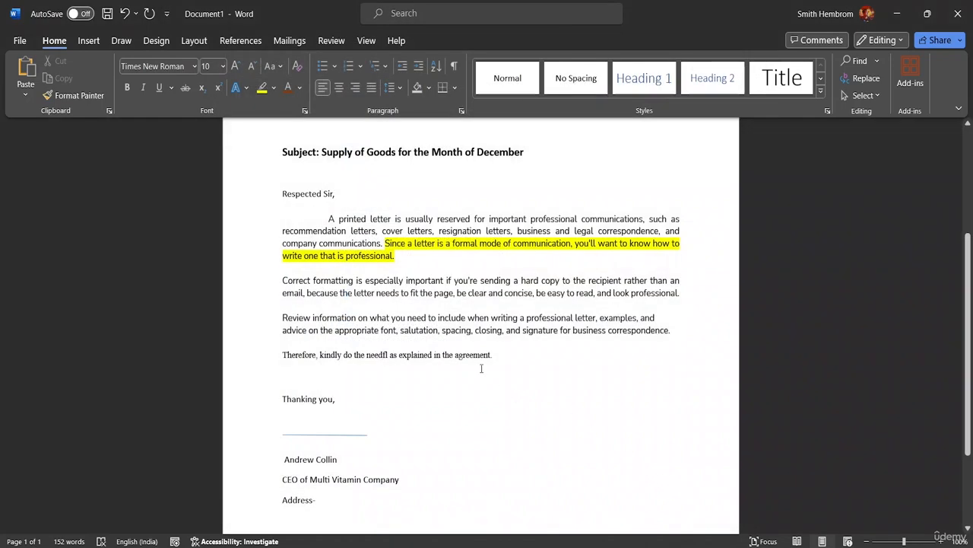
Step: Correct "needfl" to "needful" in the closing sentence and retype the ending of "agreement."
left_click(382, 361)
double_click(391, 354)
left_click(388, 354)
key("BackSpace")
type("ul")
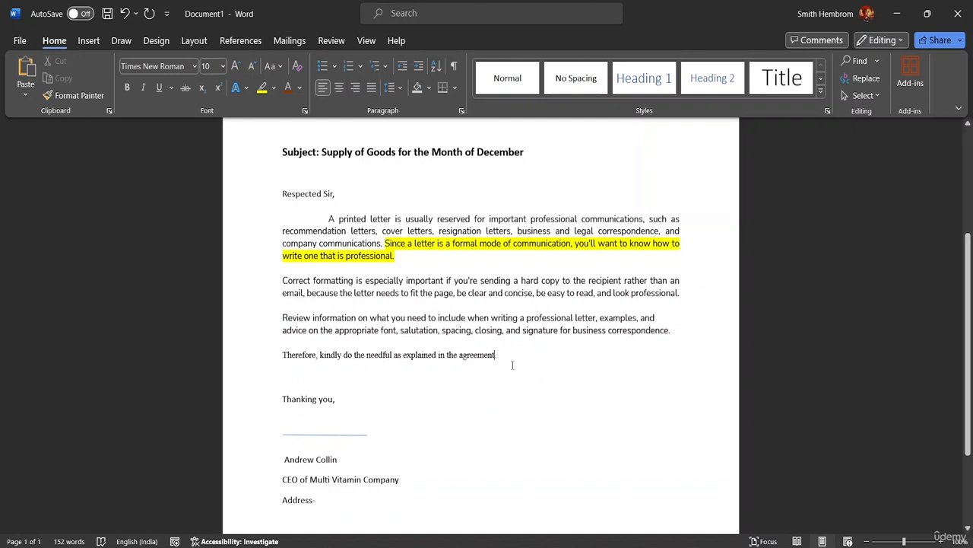
key("BackSpace")
type("t")
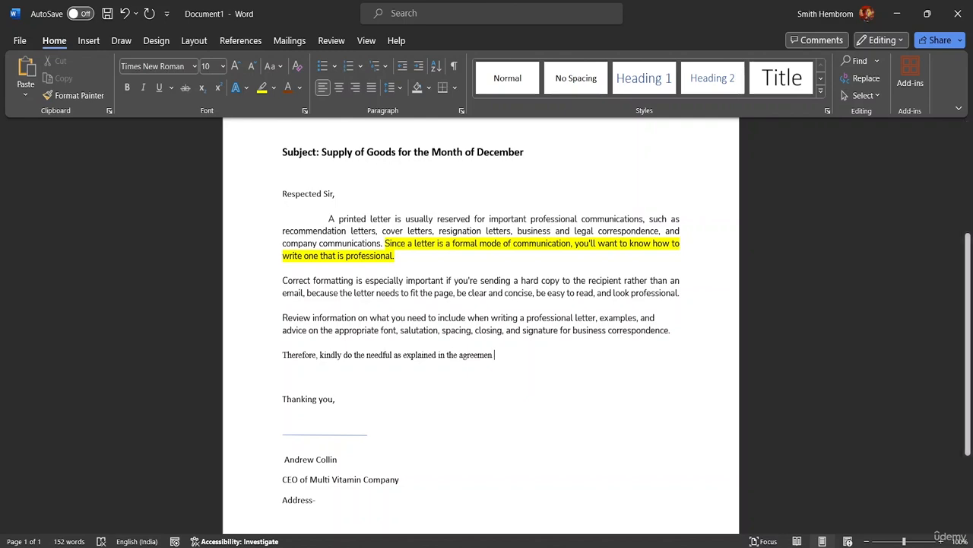
type(".")
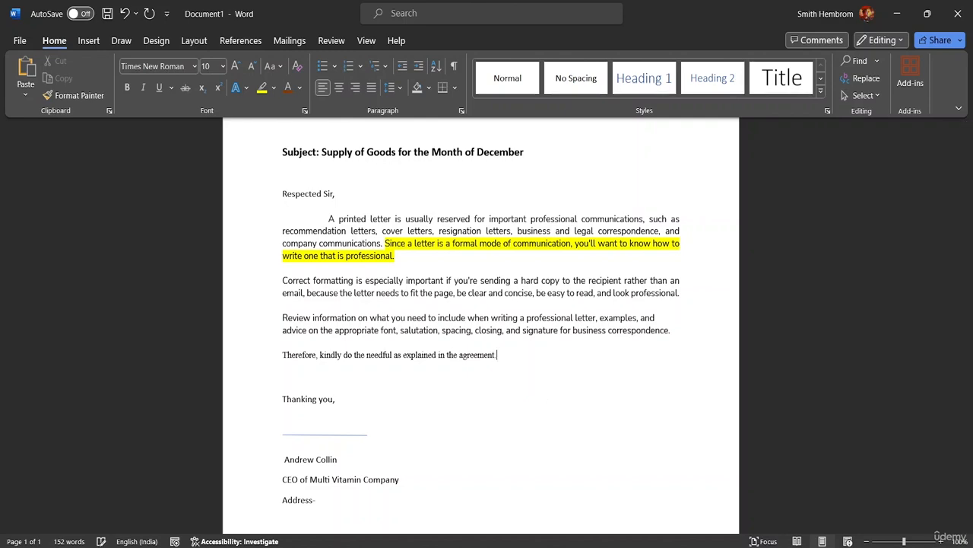
Step: Turn off the Proofing exceptions that hide spelling errors and grammar errors in this document
left_click(166, 14)
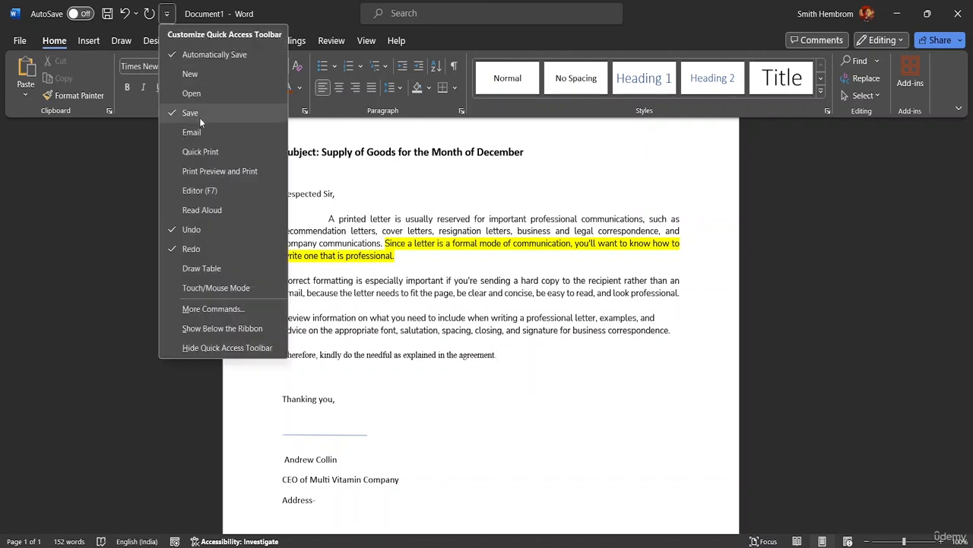
left_click(216, 308)
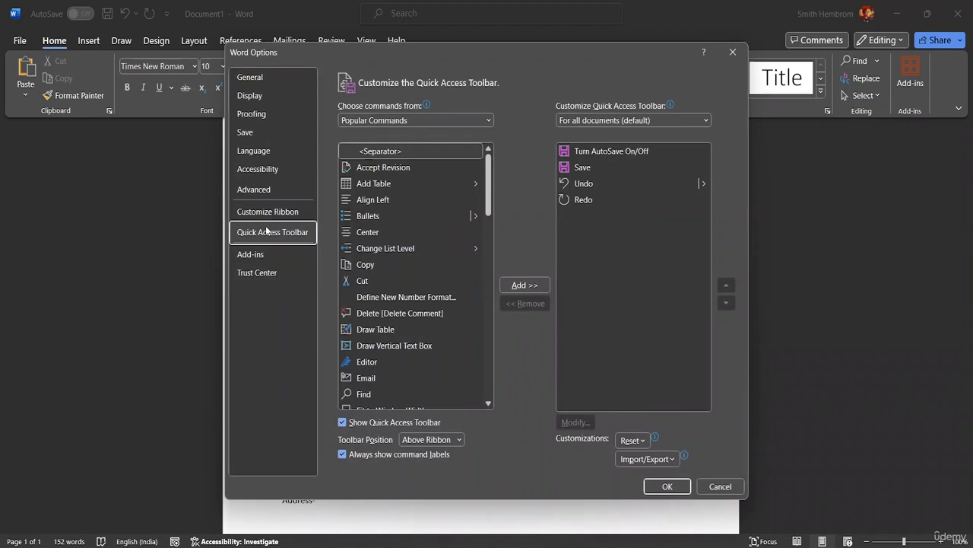
left_click(263, 119)
scroll(424, 316, "down", 3)
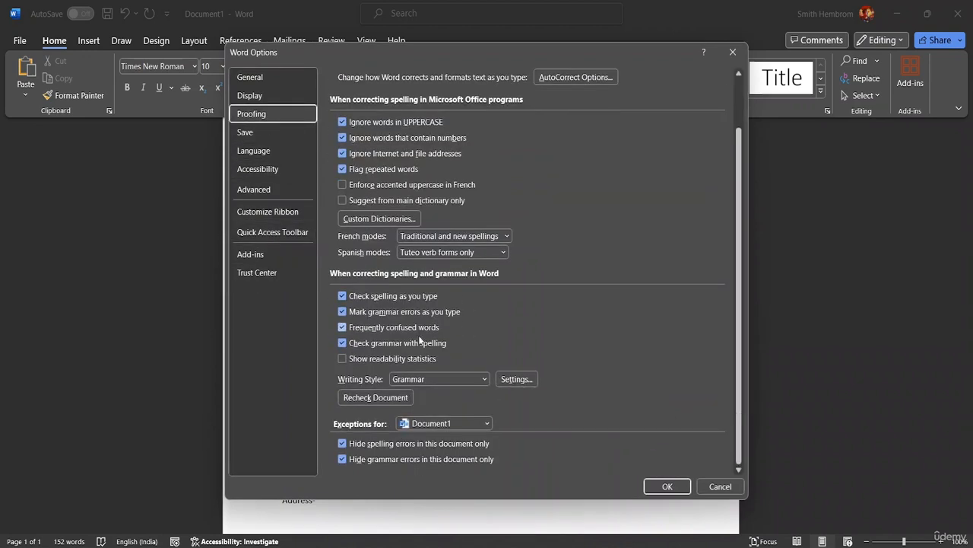
left_click(343, 444)
left_click(343, 458)
left_click(343, 445)
left_click(343, 460)
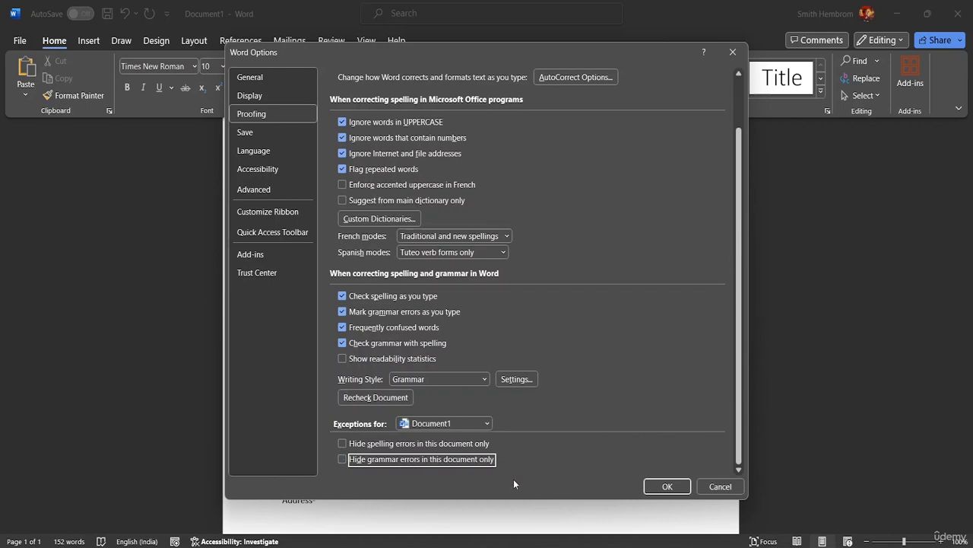
left_click(652, 486)
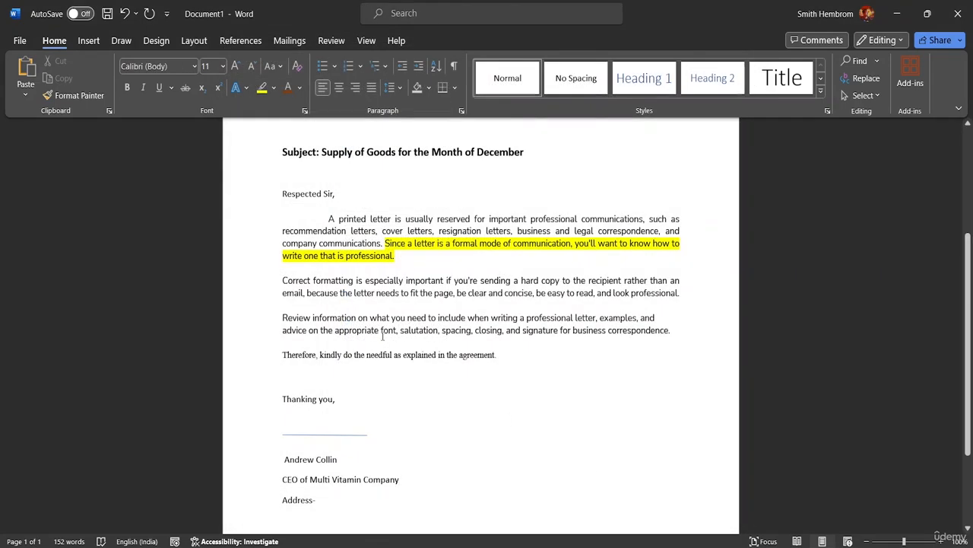
Step: Remove the "l" from "letter" in the "Review information" paragraph to test spell checking, and restore the word
left_click(576, 318)
key("BackSpace")
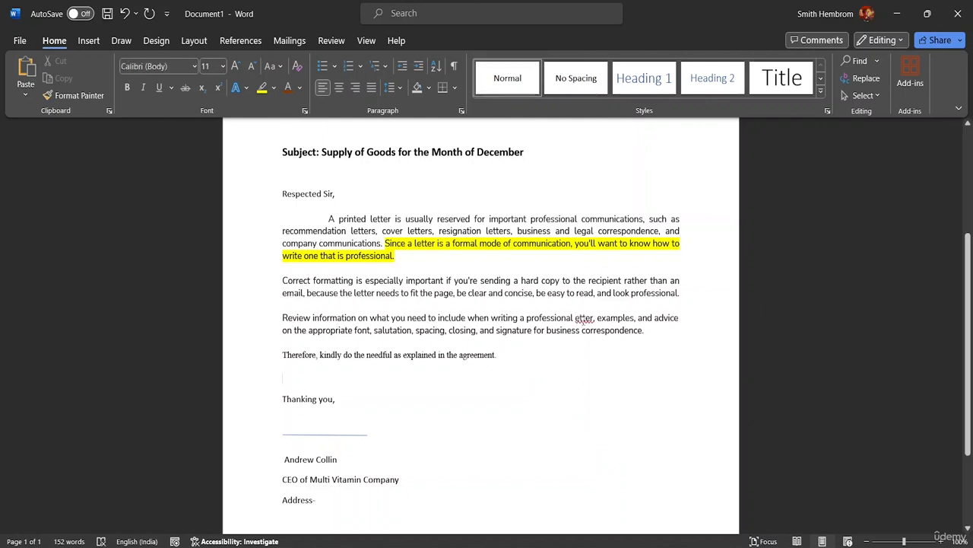
left_click(575, 318)
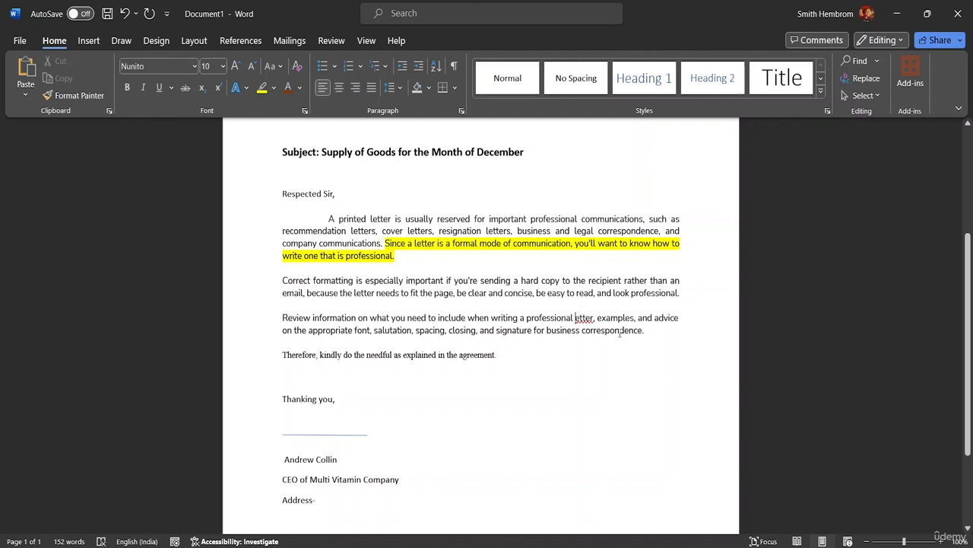
type("l")
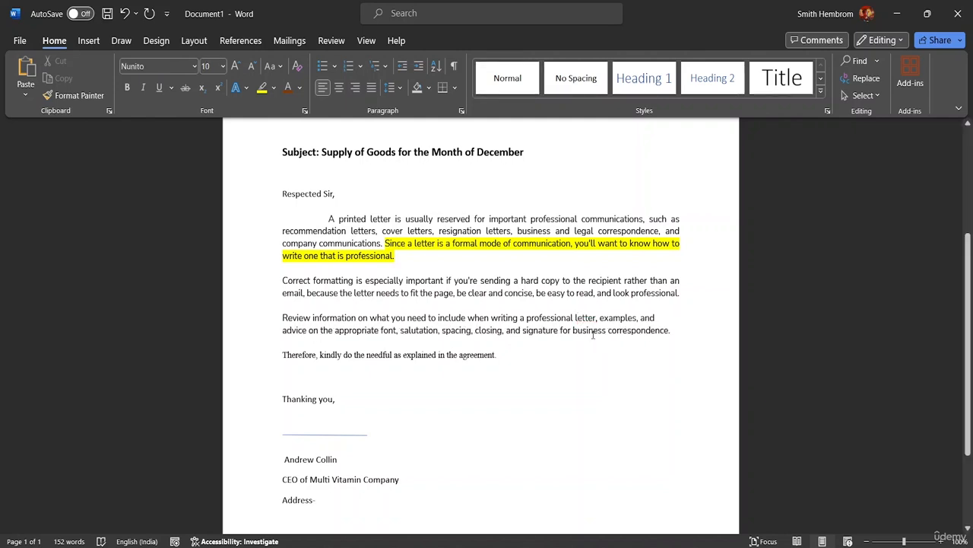
Step: Change the font color of "Thanking you," to a custom dark purple from the standard color palette
left_click(343, 405)
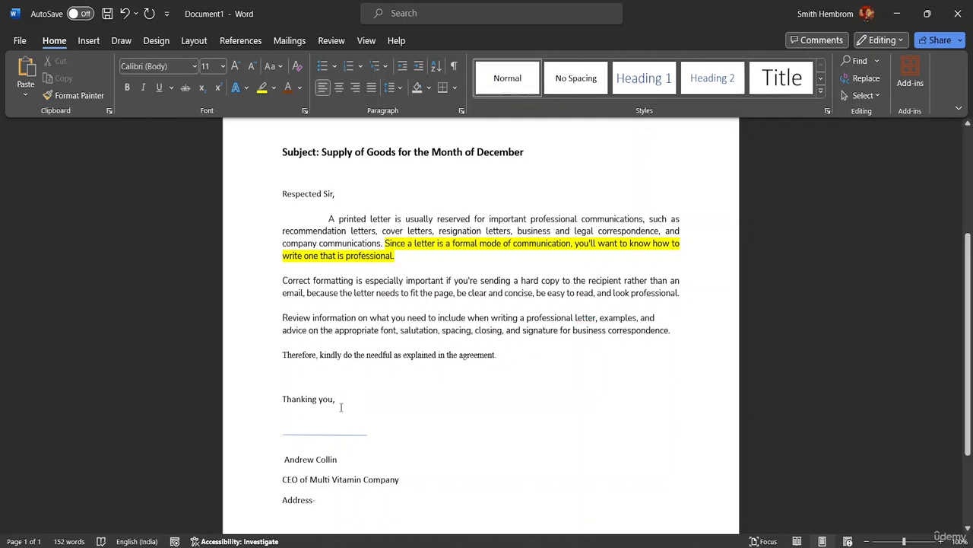
left_click_drag(342, 400, 280, 395)
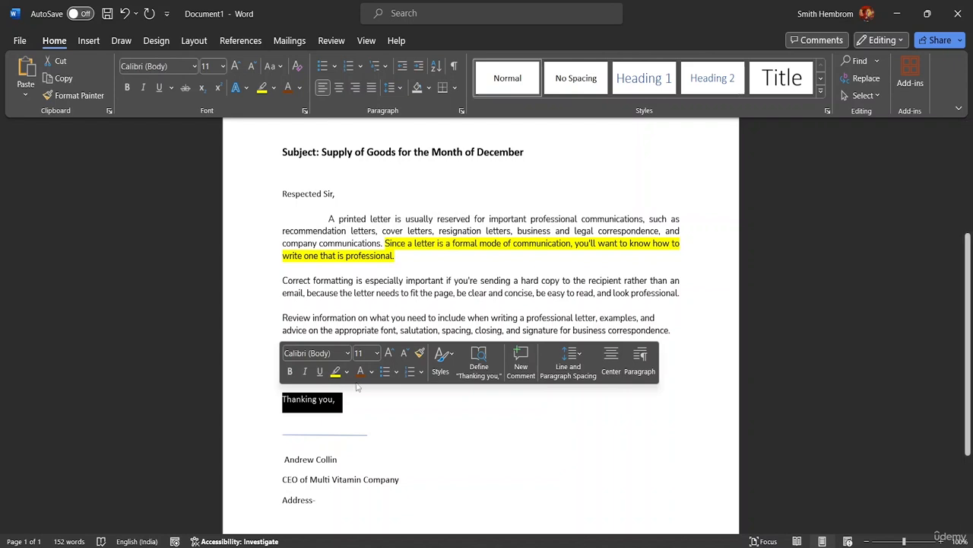
left_click(372, 371)
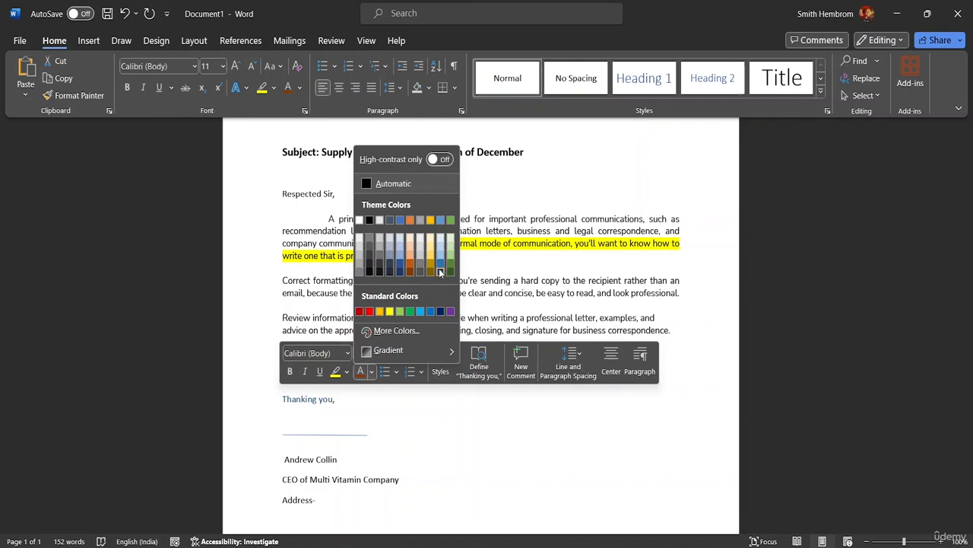
left_click(395, 330)
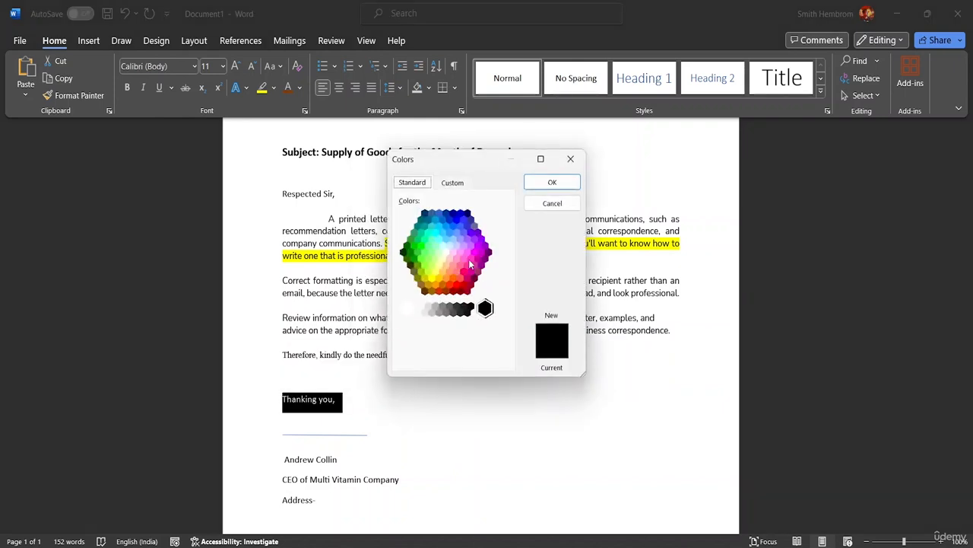
double_click(487, 260)
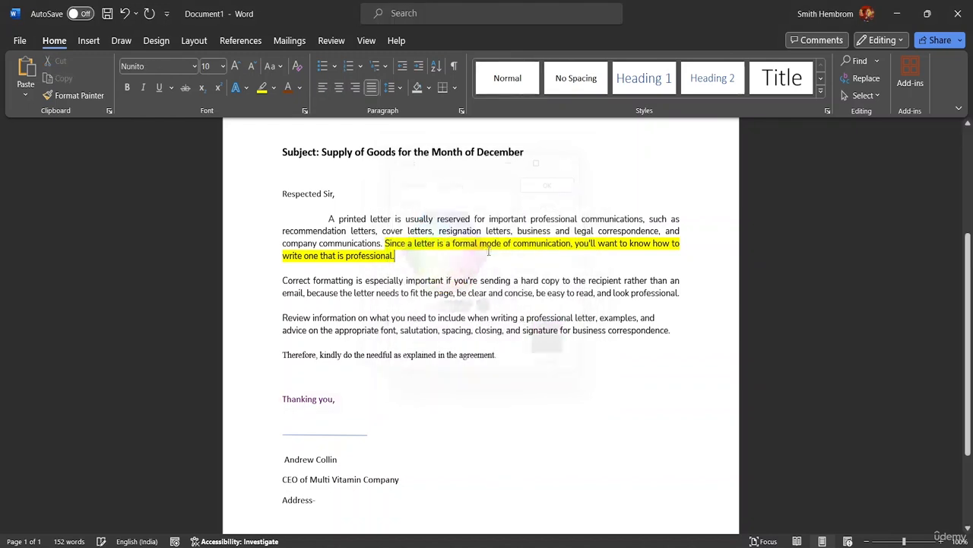
Step: Move the signature line slightly down, closer to the sender's name
left_click(329, 435)
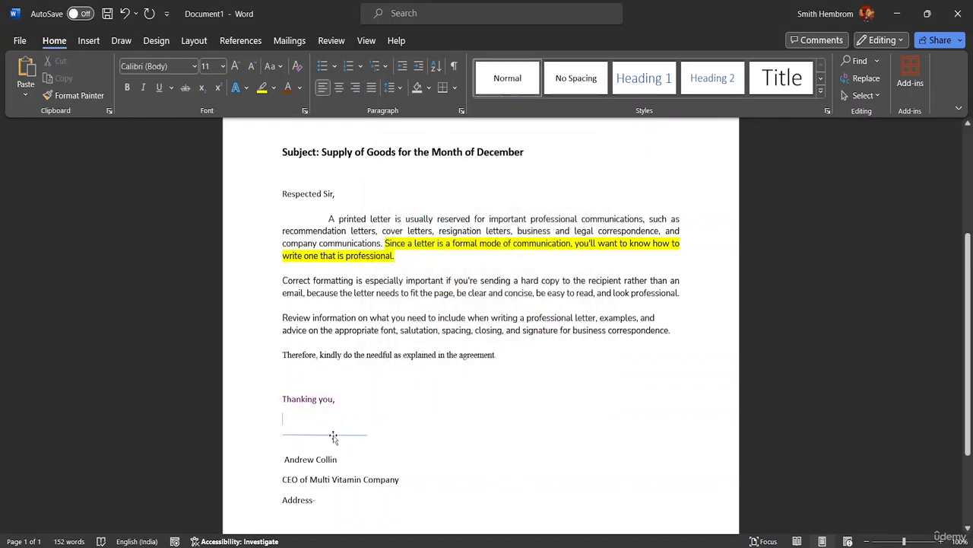
left_click_drag(335, 436, 335, 443)
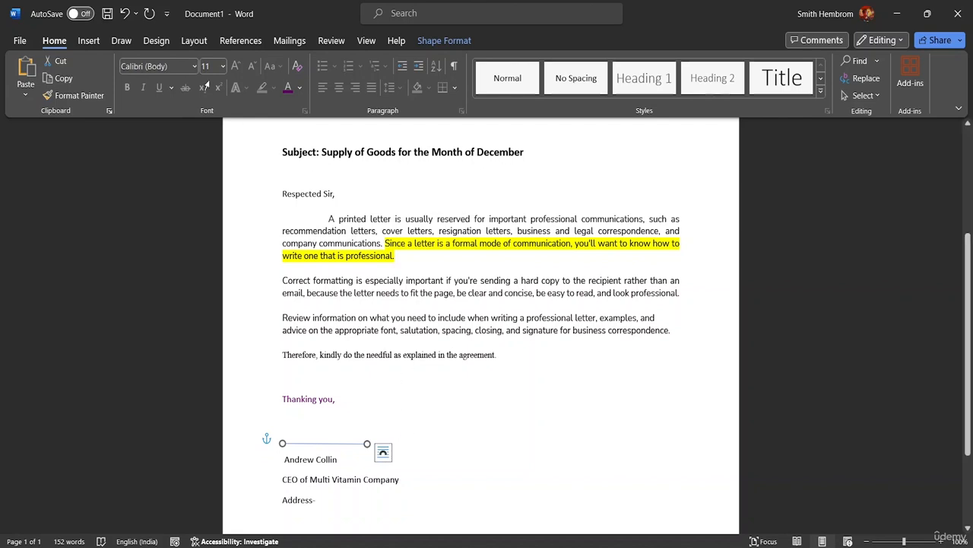
Step: Add the Print Preview and Print command to the Quick Access Toolbar and use it to preview the letter
left_click(165, 14)
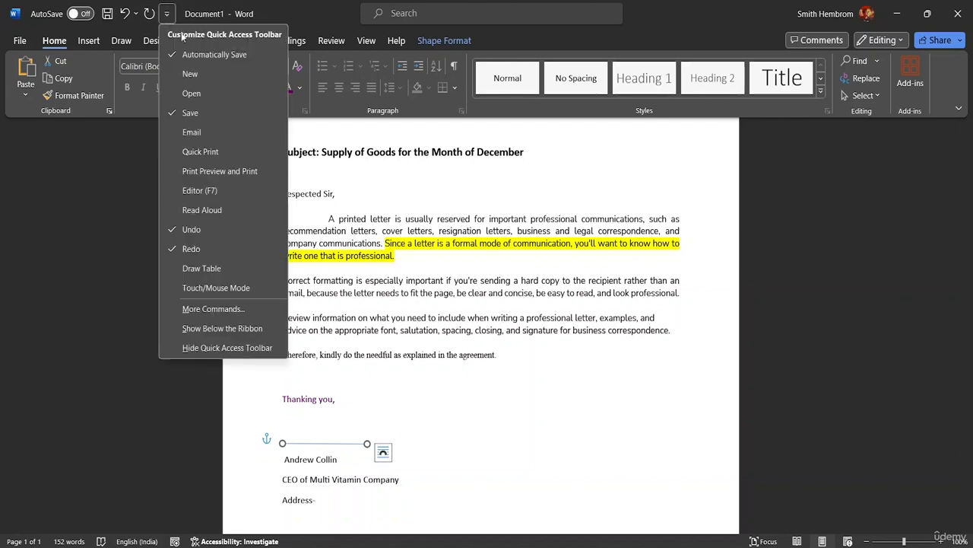
left_click(214, 171)
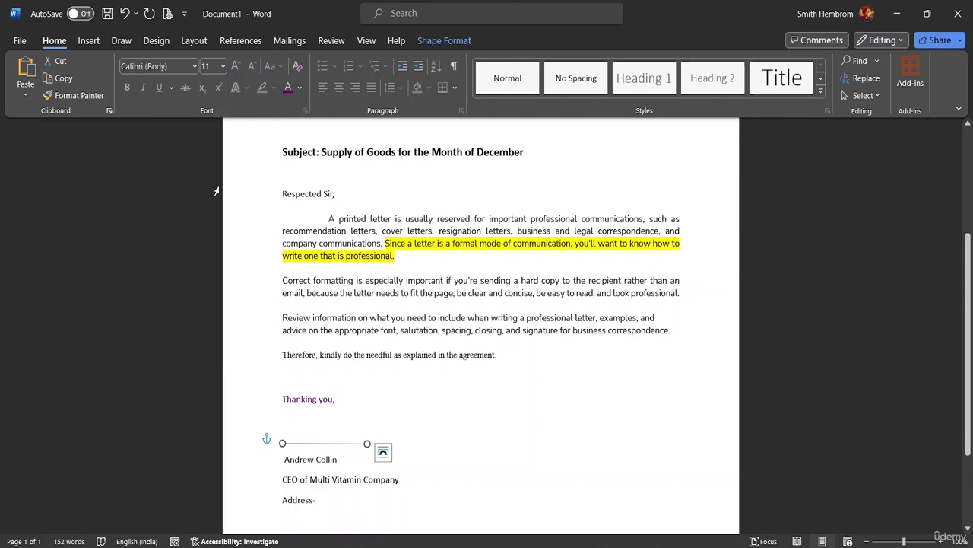
left_click(166, 14)
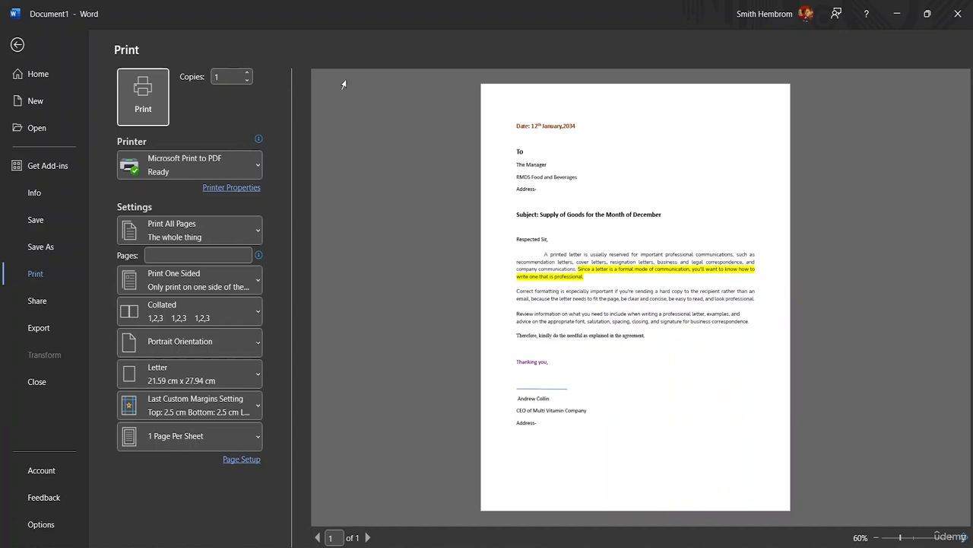
left_click(16, 45)
Step: Leave the print preview and save the letter as "Letter Application" in Word Document format in the MS Word Advanced Resource File folder
left_click(19, 39)
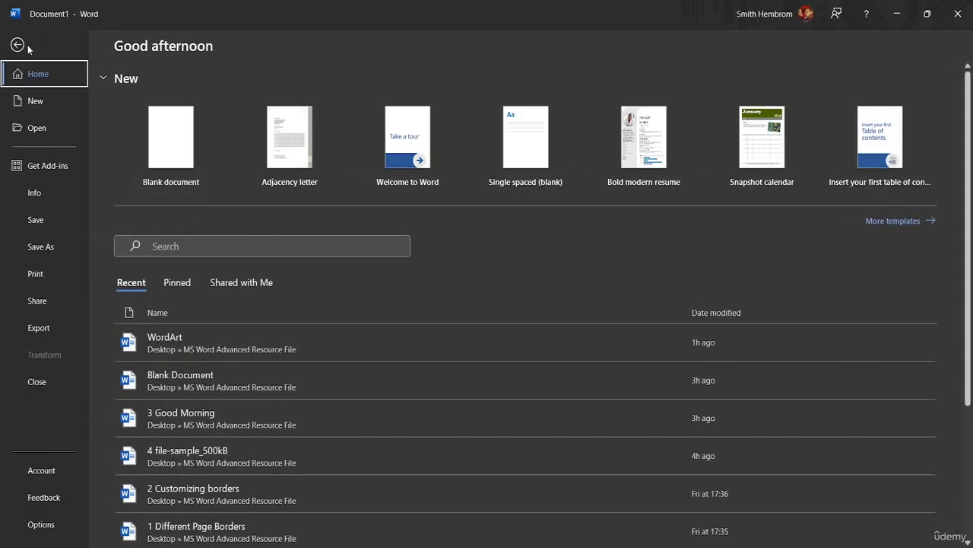
left_click(47, 248)
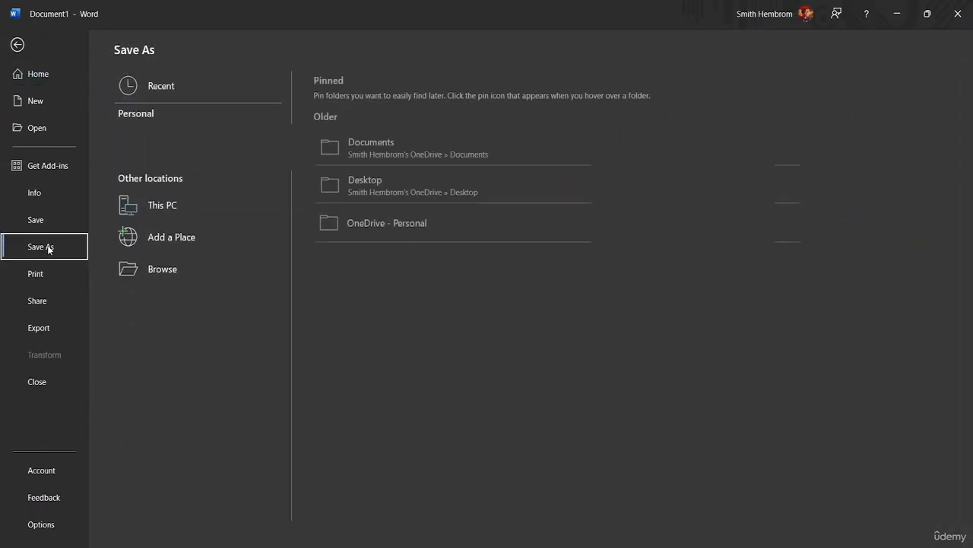
left_click(136, 268)
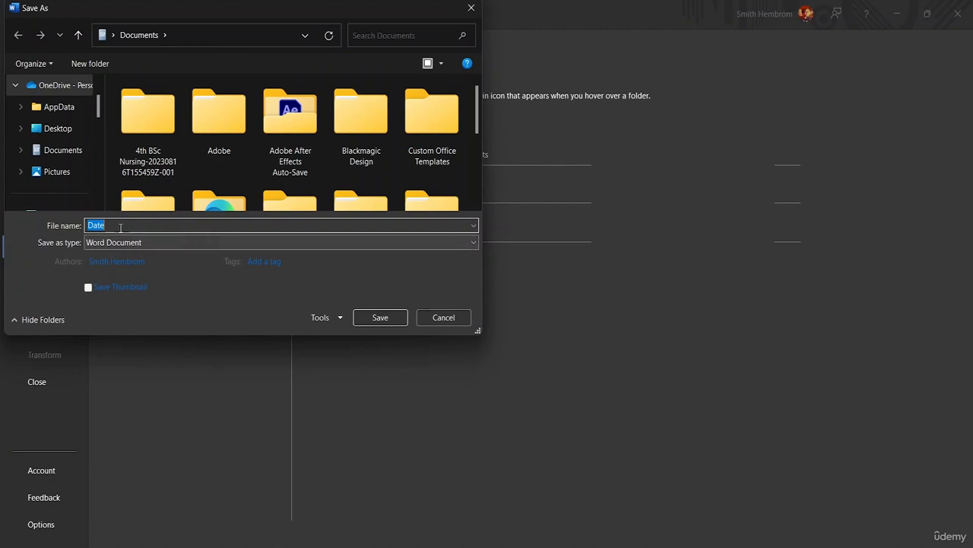
key("BackSpace")
scroll(71, 126, "down", 3)
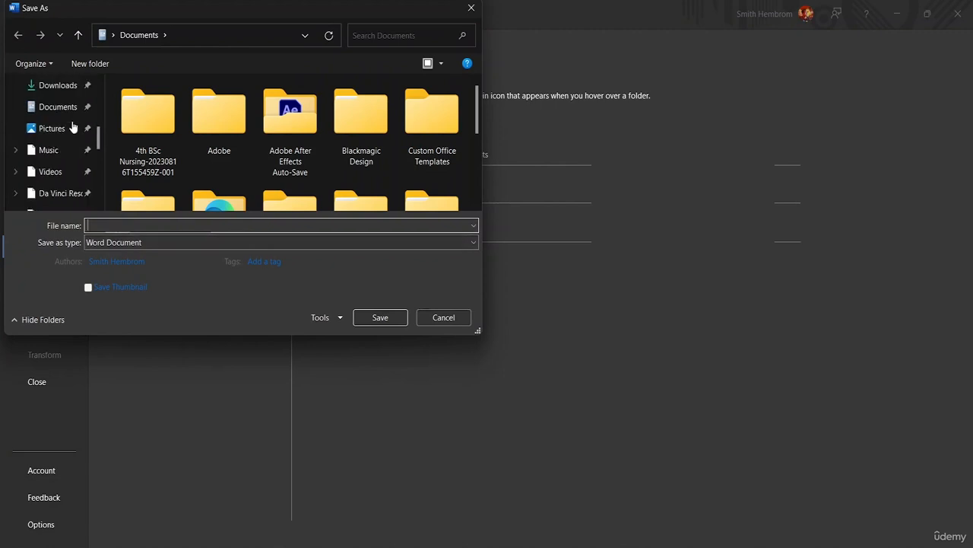
scroll(68, 190, "down", 3)
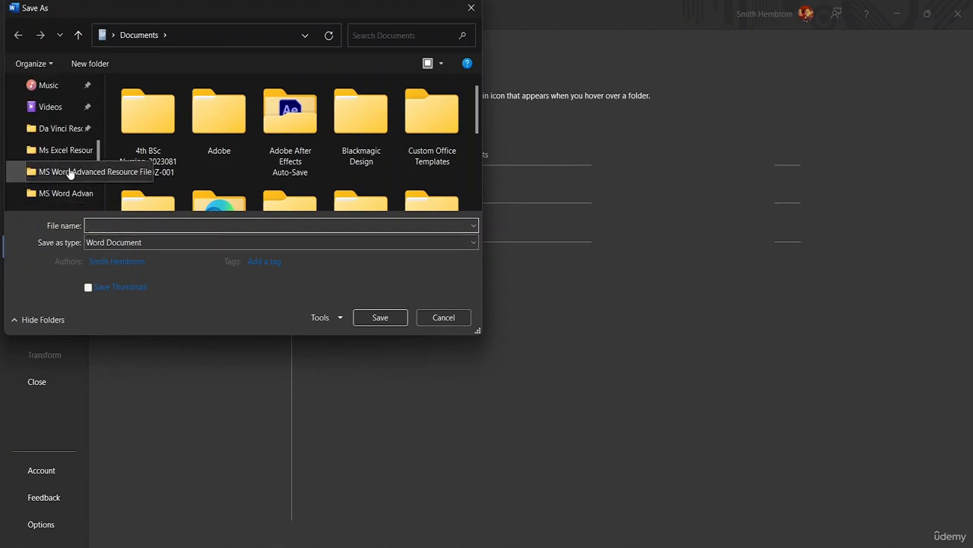
left_click(68, 172)
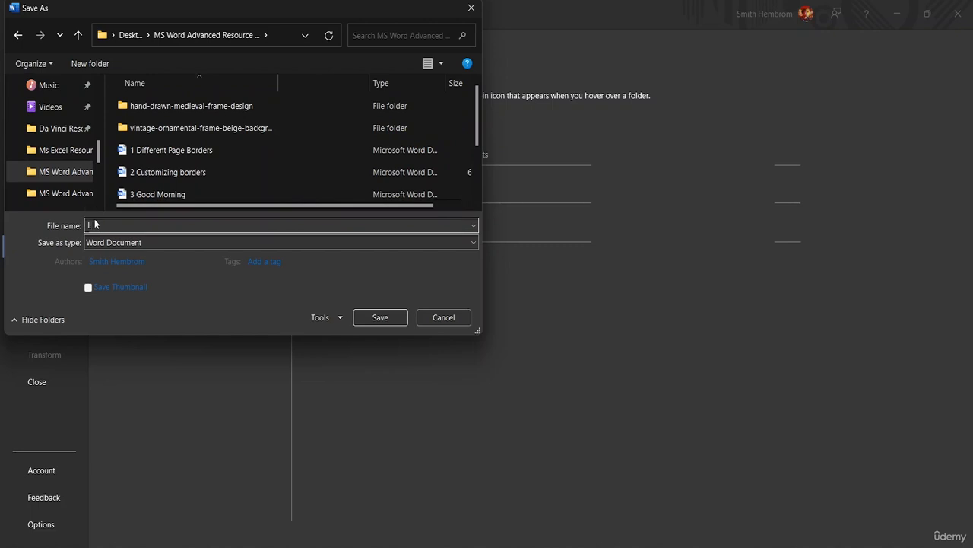
type("etter Application")
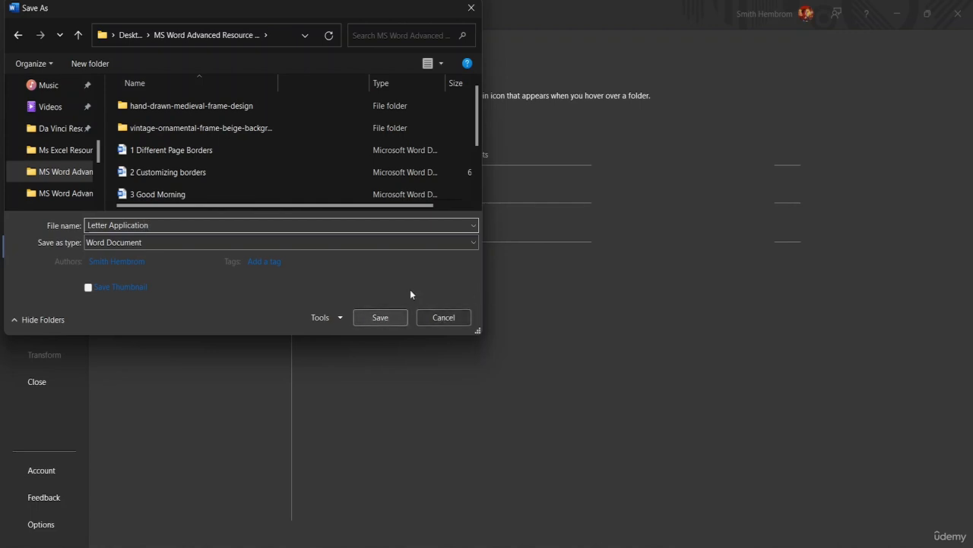
left_click(430, 242)
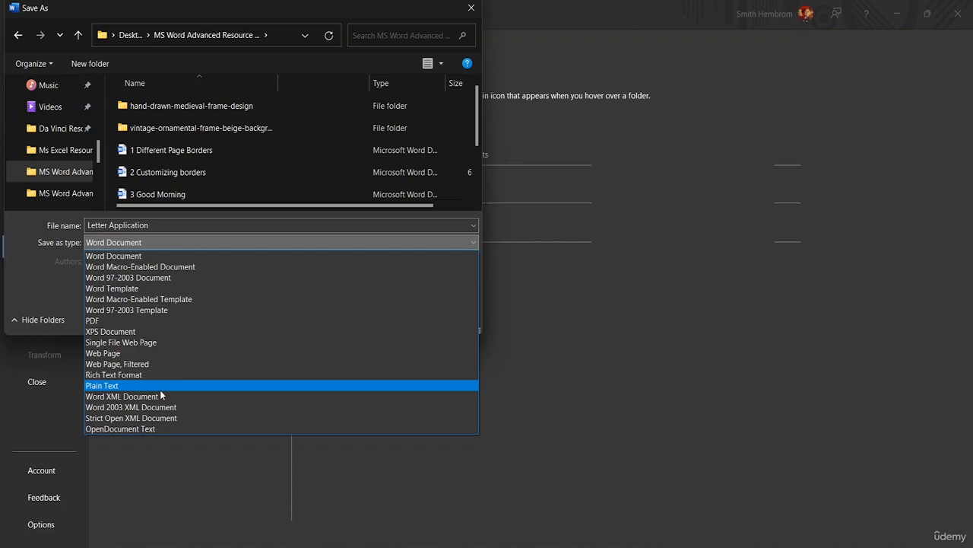
left_click(235, 254)
left_click(367, 317)
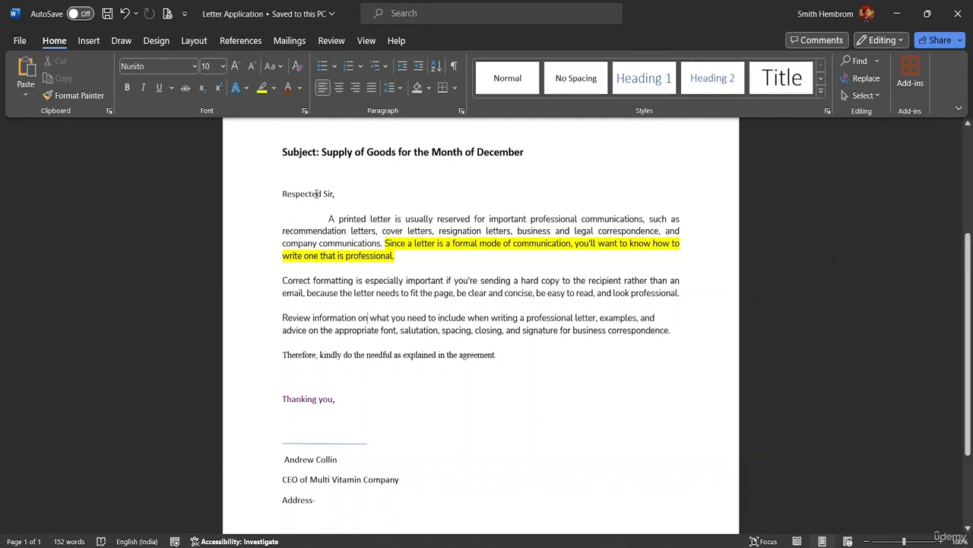
Step: Change the font color of the "Subject: Supply of Goods for the Month of December" line to dark orange and save the document again
scroll(441, 210, "up", 2)
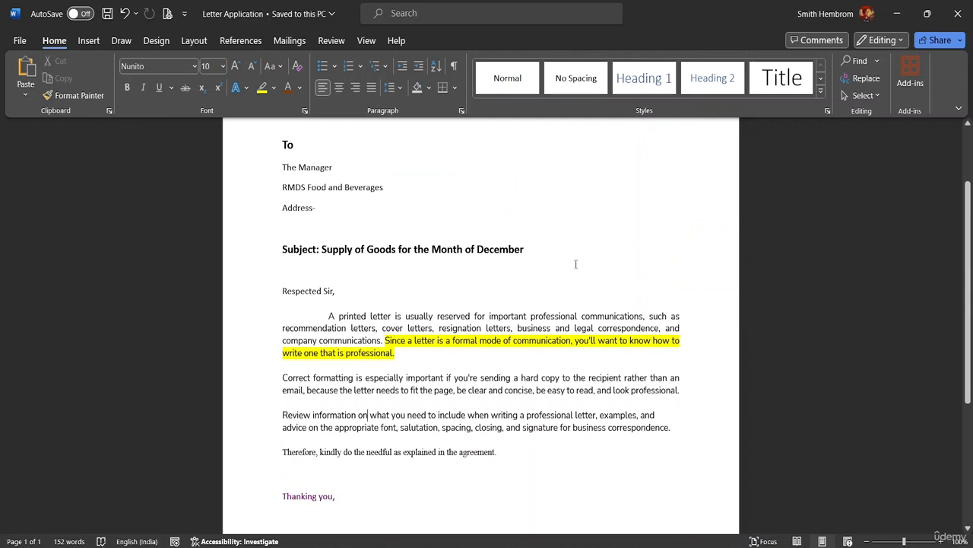
left_click_drag(528, 249, 232, 242)
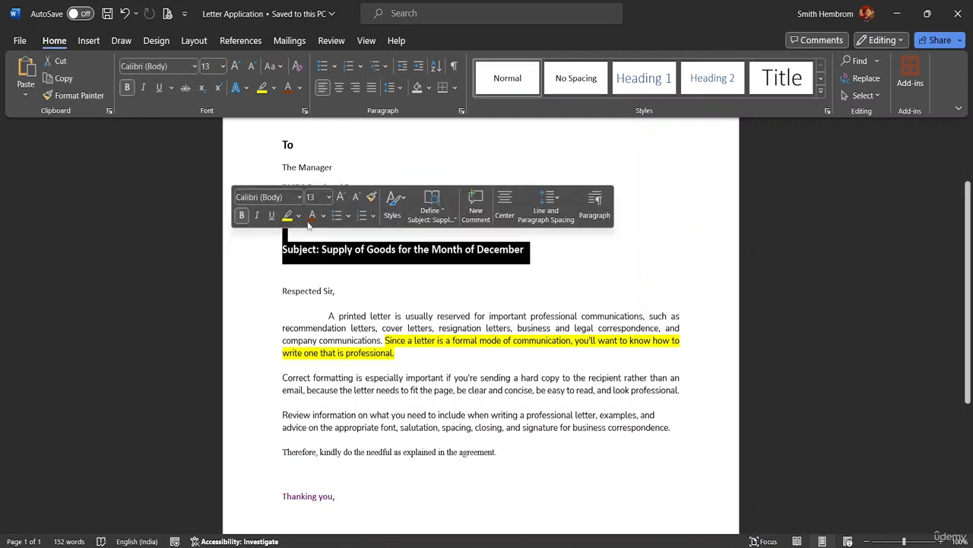
left_click(323, 216)
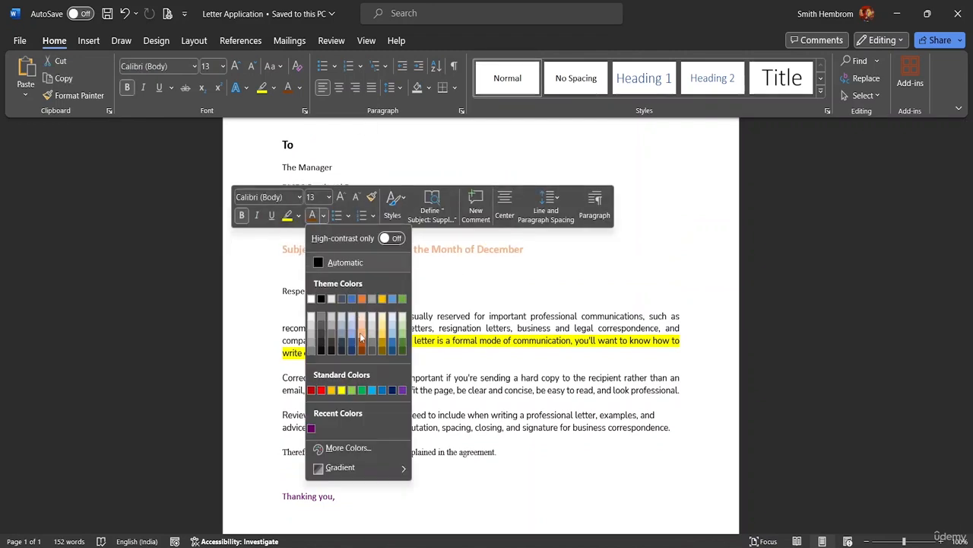
left_click(366, 347)
left_click(363, 341)
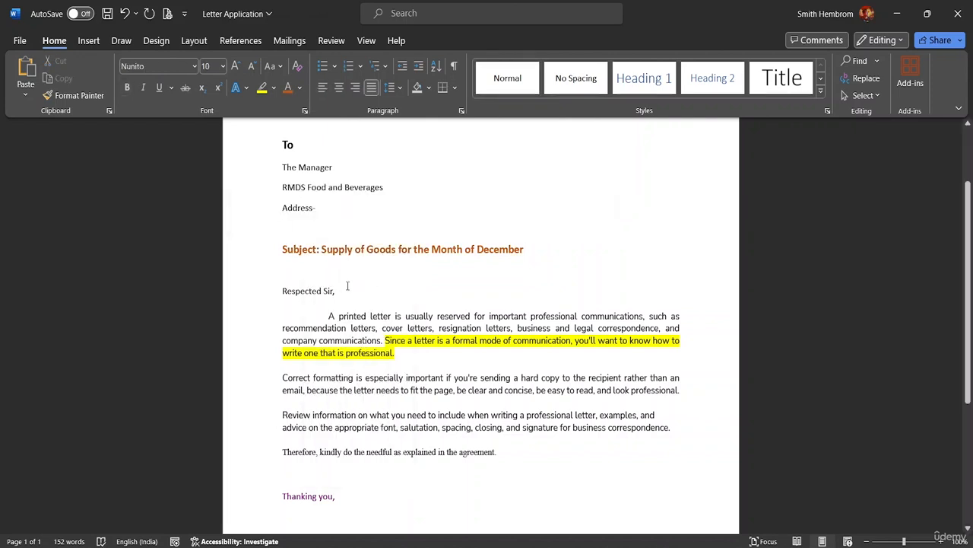
left_click(107, 14)
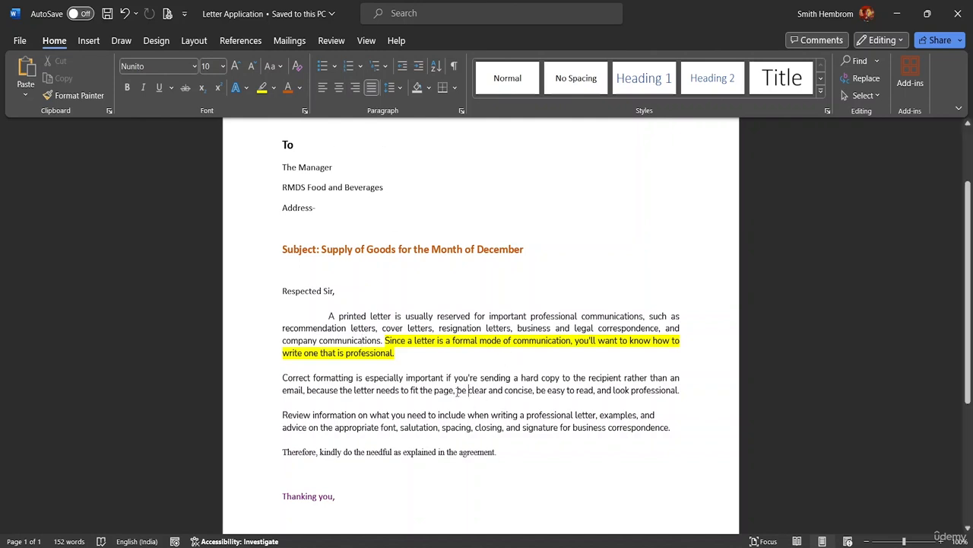
left_click_drag(454, 391, 401, 392)
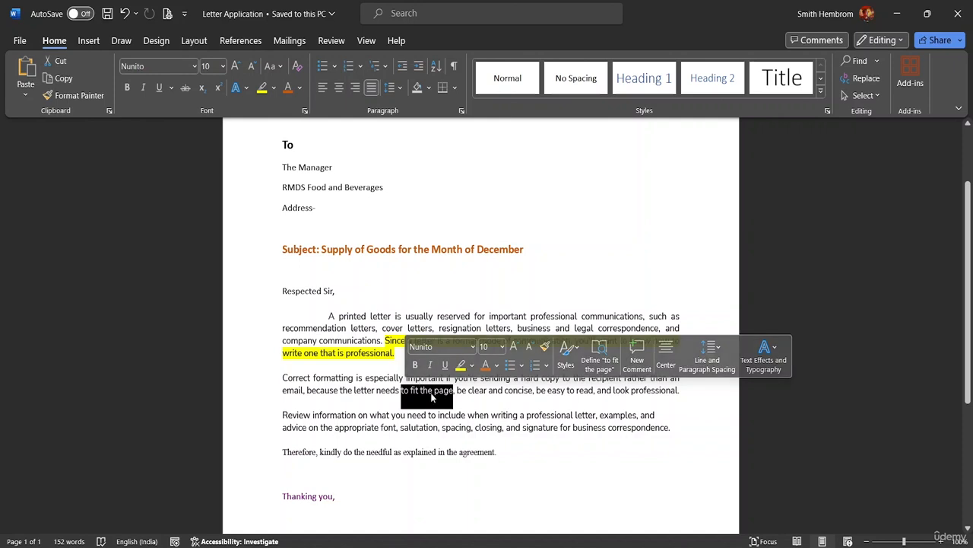
left_click(497, 454)
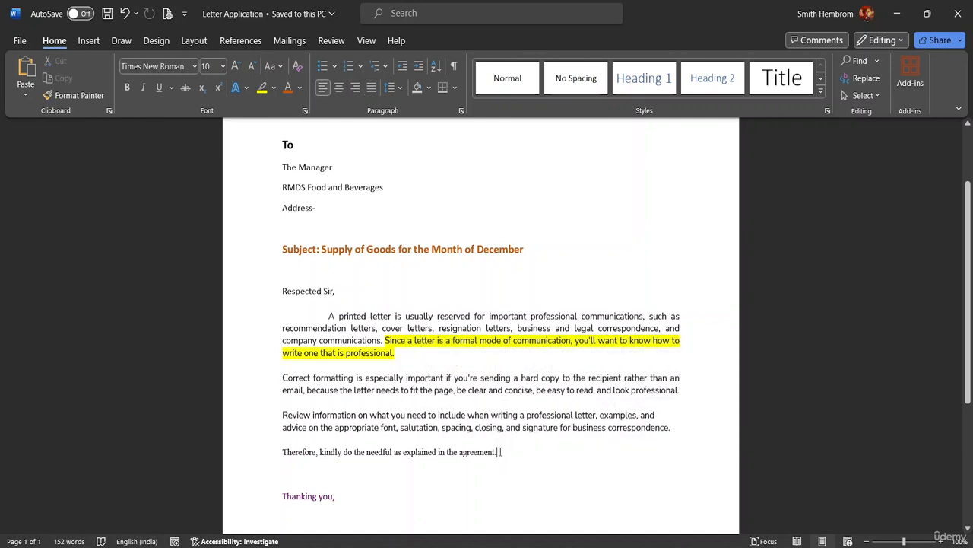
left_click_drag(335, 427, 334, 452)
left_click(273, 452)
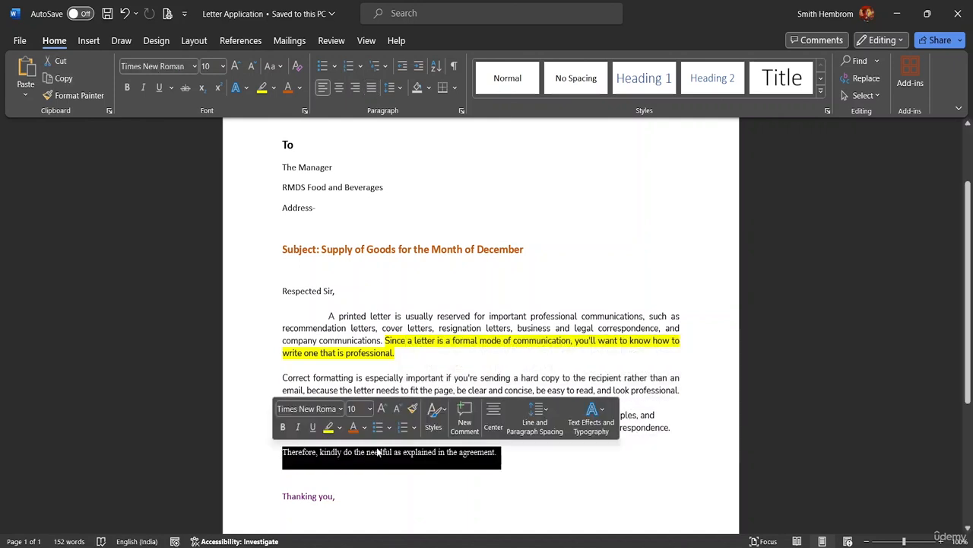
left_click(505, 454)
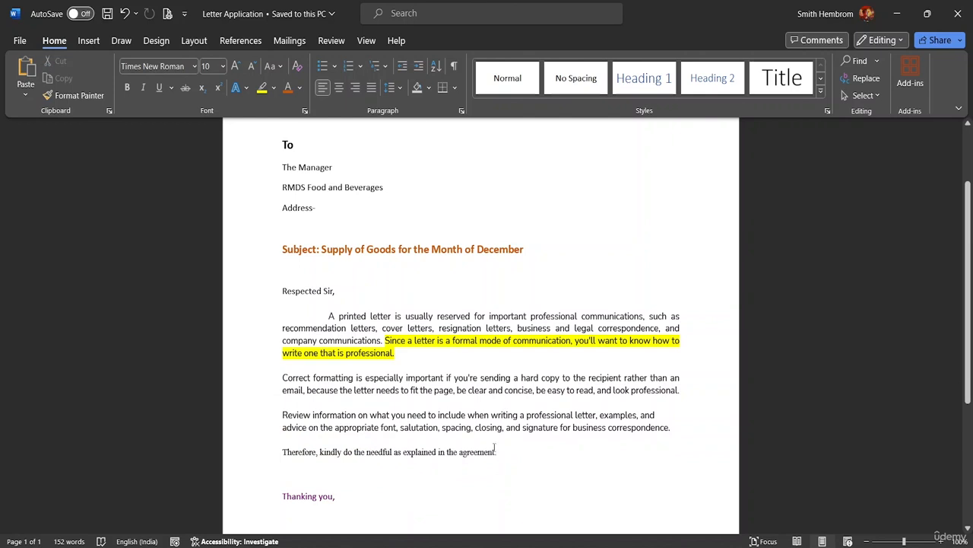
left_click(381, 328)
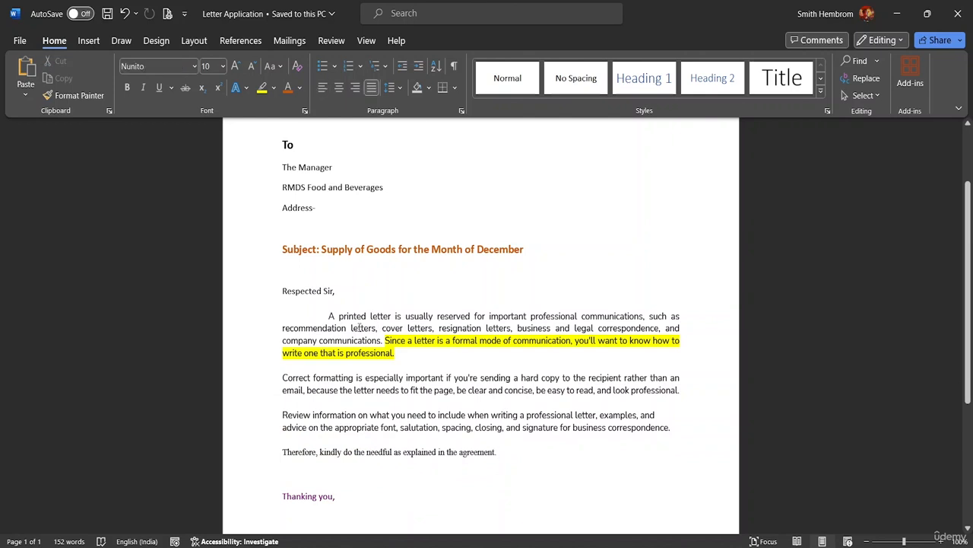